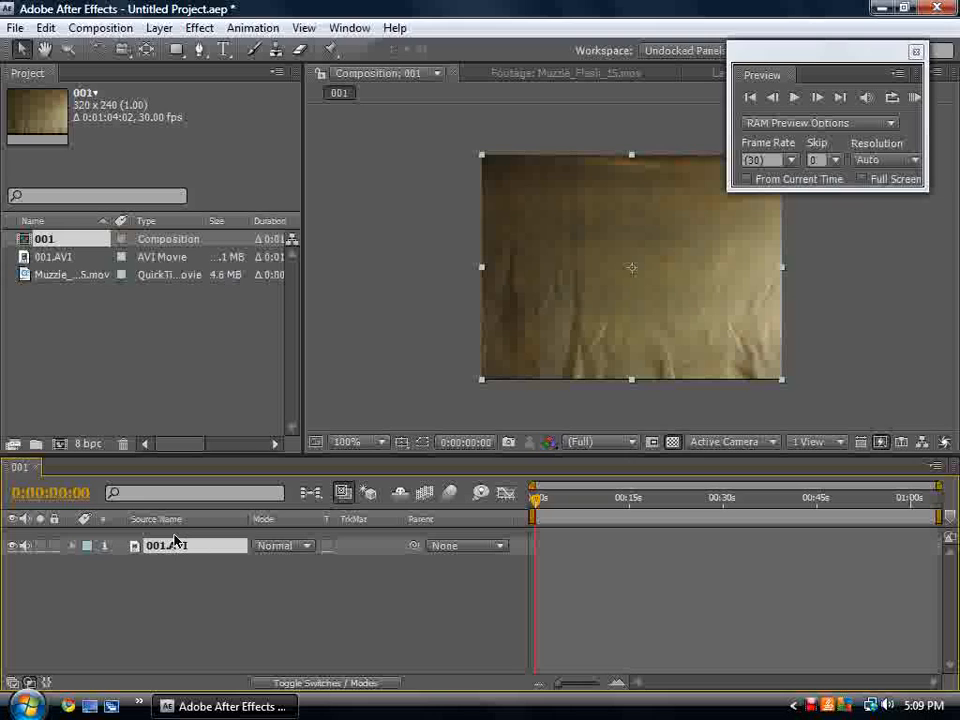
- Add the Muzzle_Flash_15.mov footage to composition 001 as a layer above 001.AVI
{"action": "left_click", "coordinate": [50, 279]}
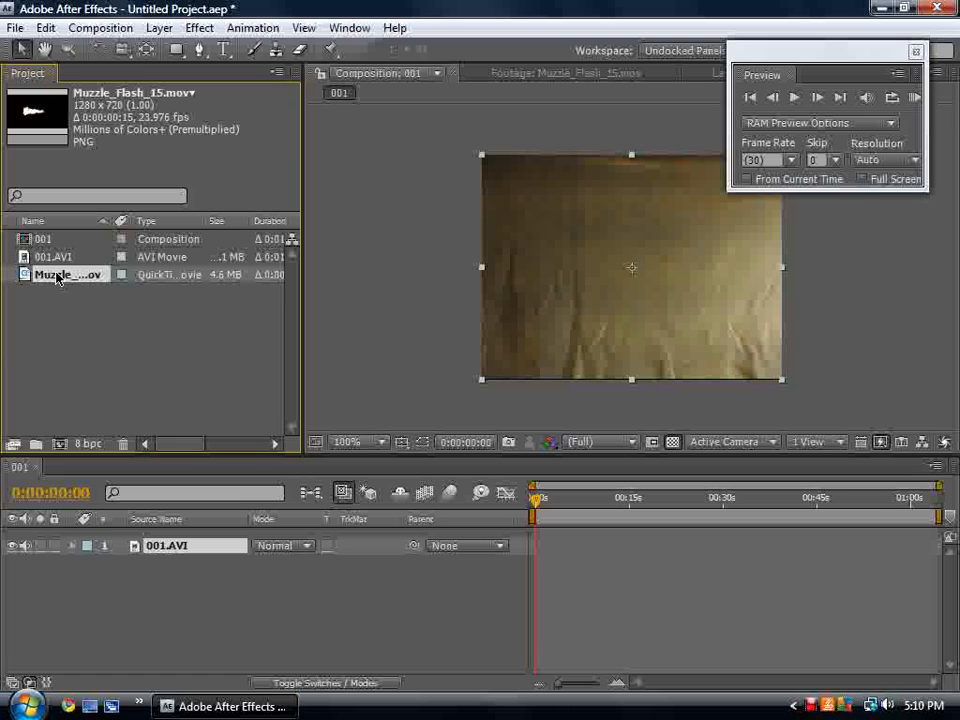
{"action": "left_click_drag", "start_coordinate": [57, 280], "coordinate": [178, 548]}
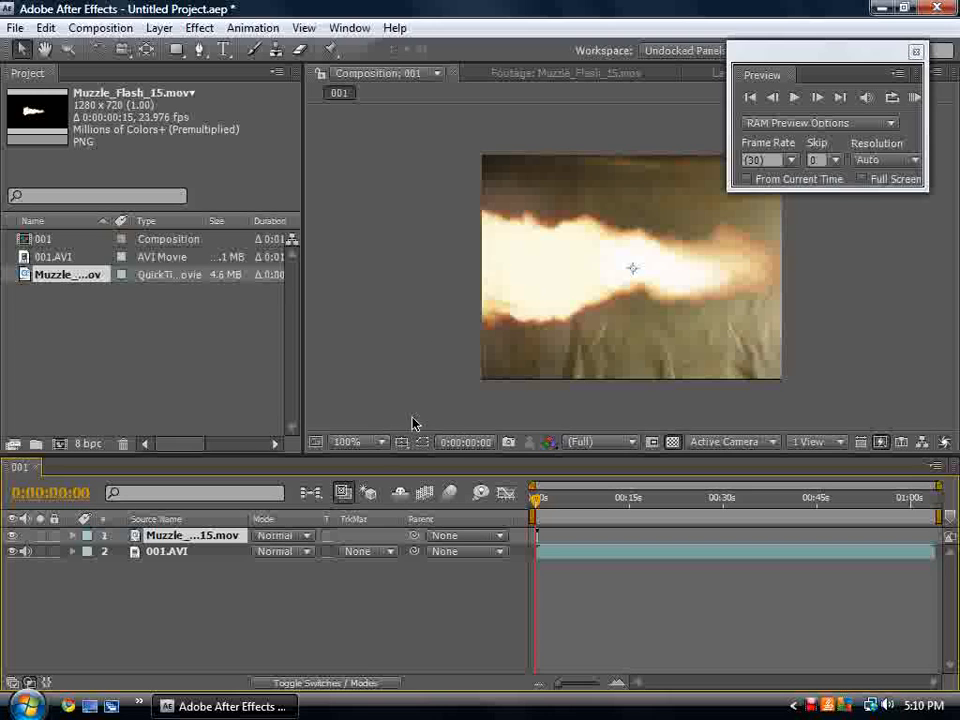
- Scale the muzzle flash layer down to a small burst and place it just right of the frame's centre
{"action": "left_click", "coordinate": [383, 443]}
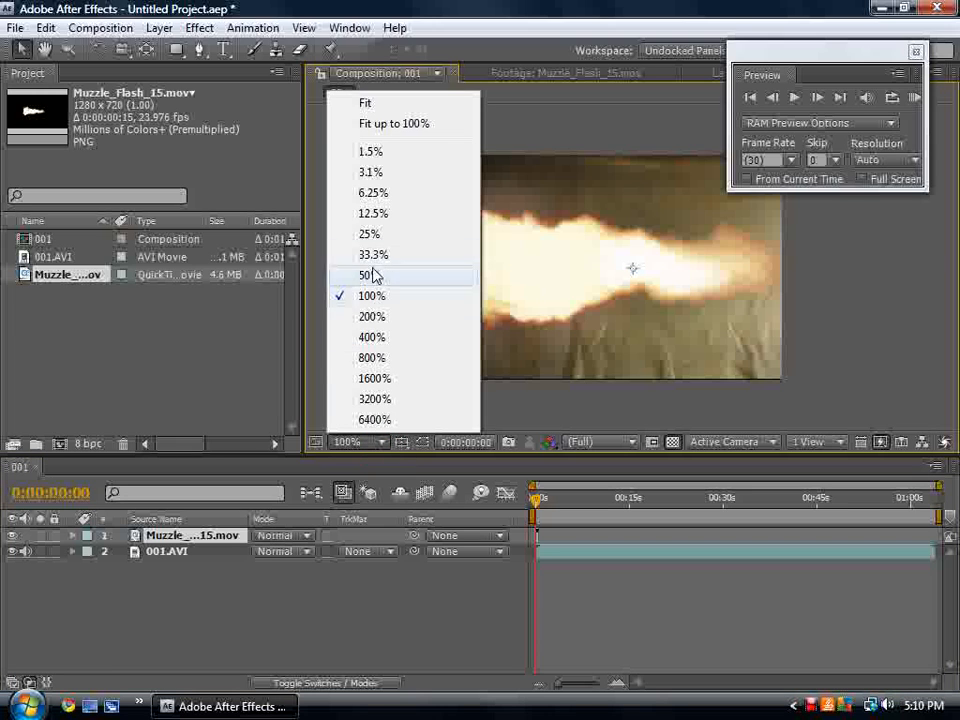
{"action": "left_click", "coordinate": [346, 279]}
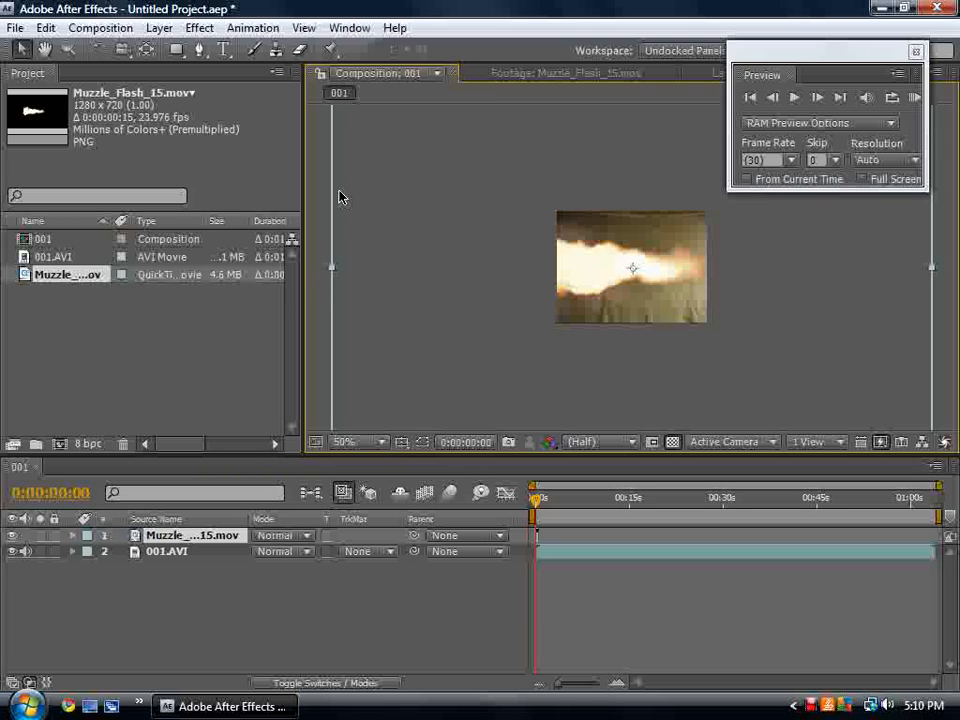
{"action": "left_click", "coordinate": [414, 277]}
{"action": "left_click", "coordinate": [331, 277]}
{"action": "left_click_drag", "start_coordinate": [331, 268], "coordinate": [564, 270]}
{"action": "left_click_drag", "start_coordinate": [625, 380], "coordinate": [634, 282]}
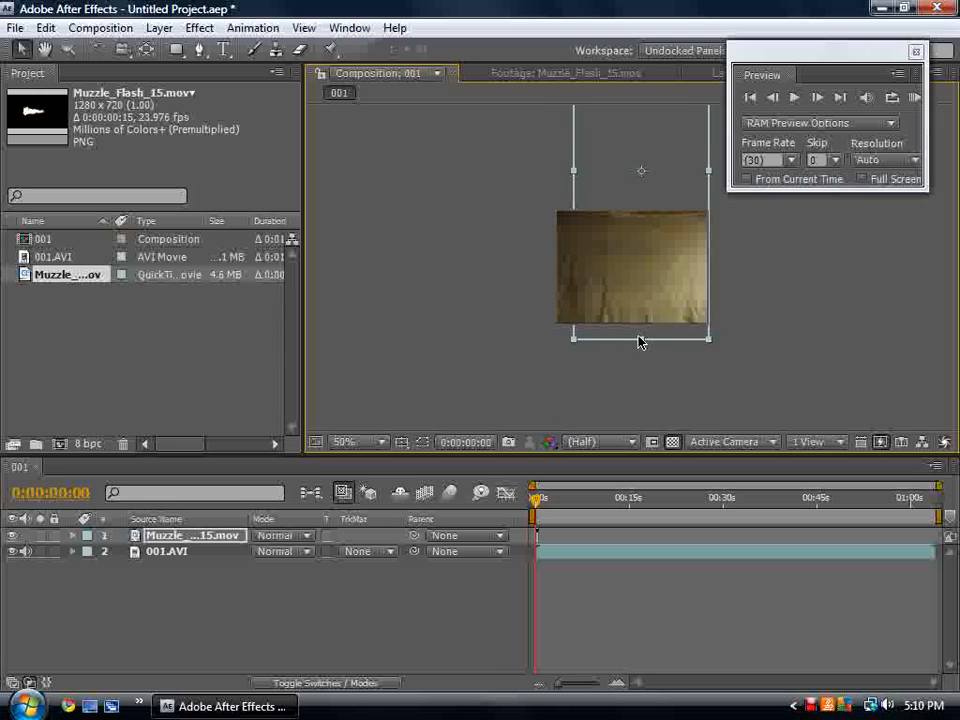
{"action": "left_click_drag", "start_coordinate": [641, 338], "coordinate": [637, 245]}
{"action": "left_click_drag", "start_coordinate": [576, 282], "coordinate": [656, 279]}
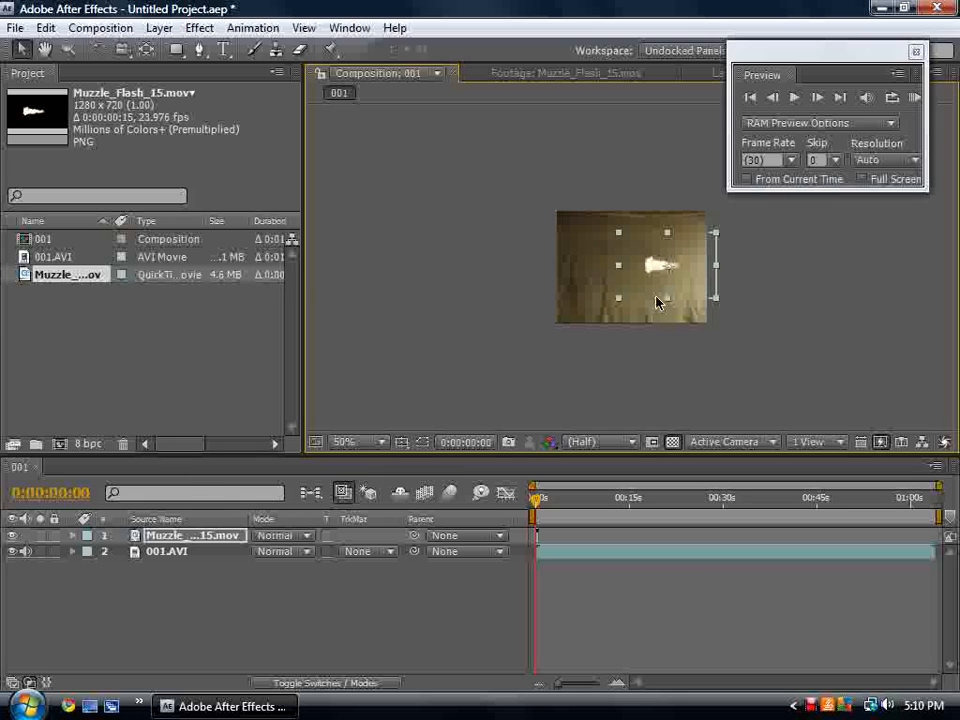
{"action": "left_click", "coordinate": [380, 442]}
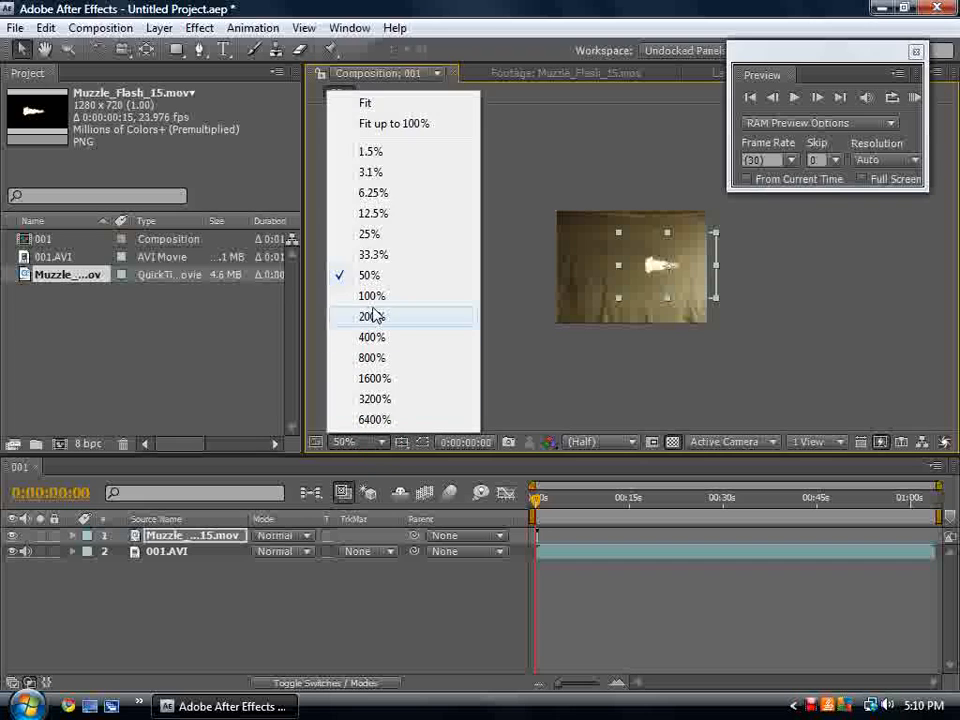
{"action": "left_click", "coordinate": [384, 297]}
{"action": "left_click", "coordinate": [686, 298]}
{"action": "left_click_drag", "start_coordinate": [686, 298], "coordinate": [684, 291]}
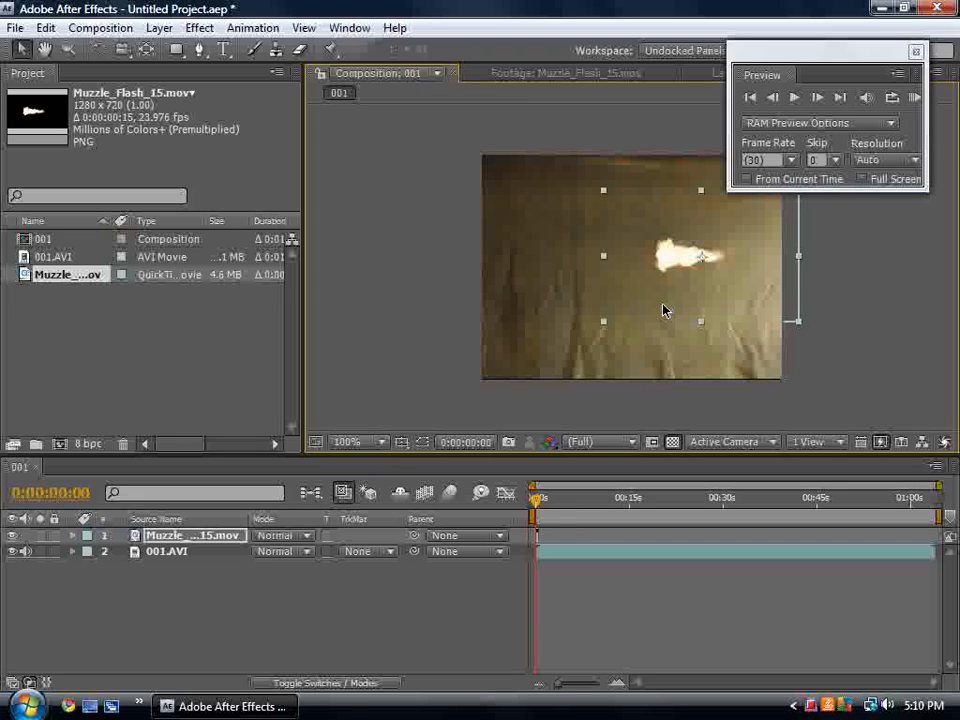
- Set the current time to 0:00:13:10, the frame where the gun is fired
{"action": "left_click_drag", "start_coordinate": [539, 503], "coordinate": [620, 495]}
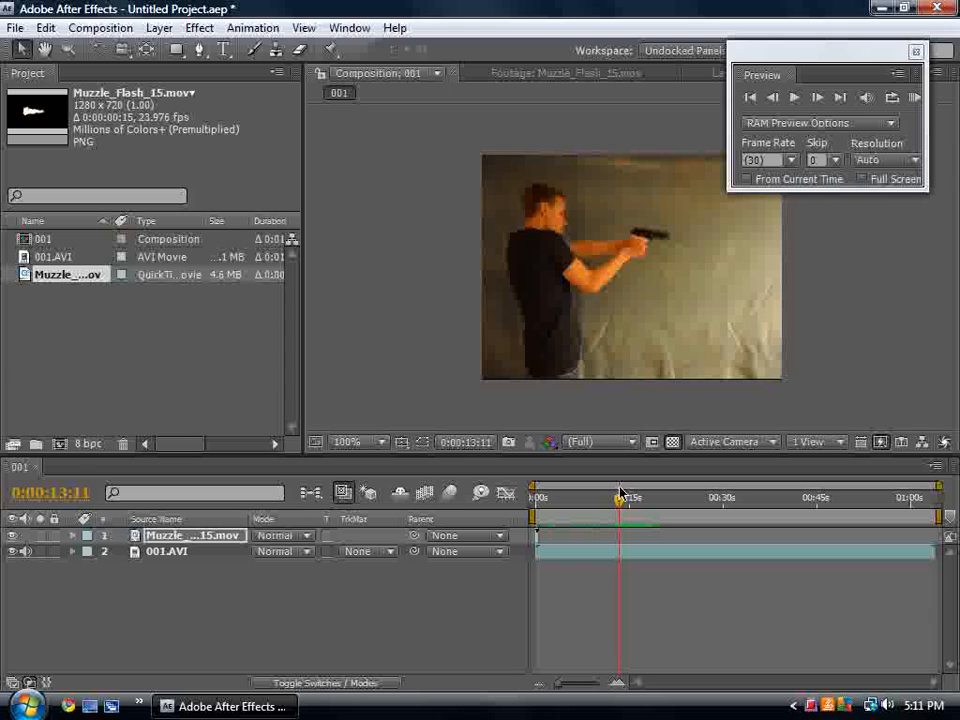
{"action": "left_click_drag", "start_coordinate": [558, 683], "coordinate": [588, 684]}
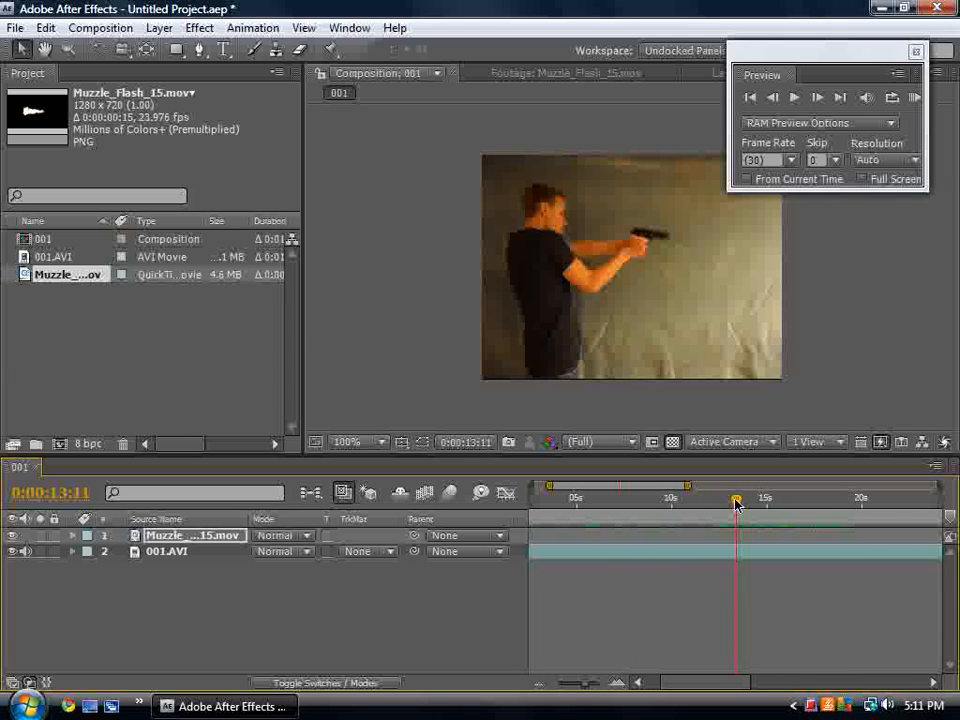
{"action": "left_click_drag", "start_coordinate": [736, 503], "coordinate": [735, 502]}
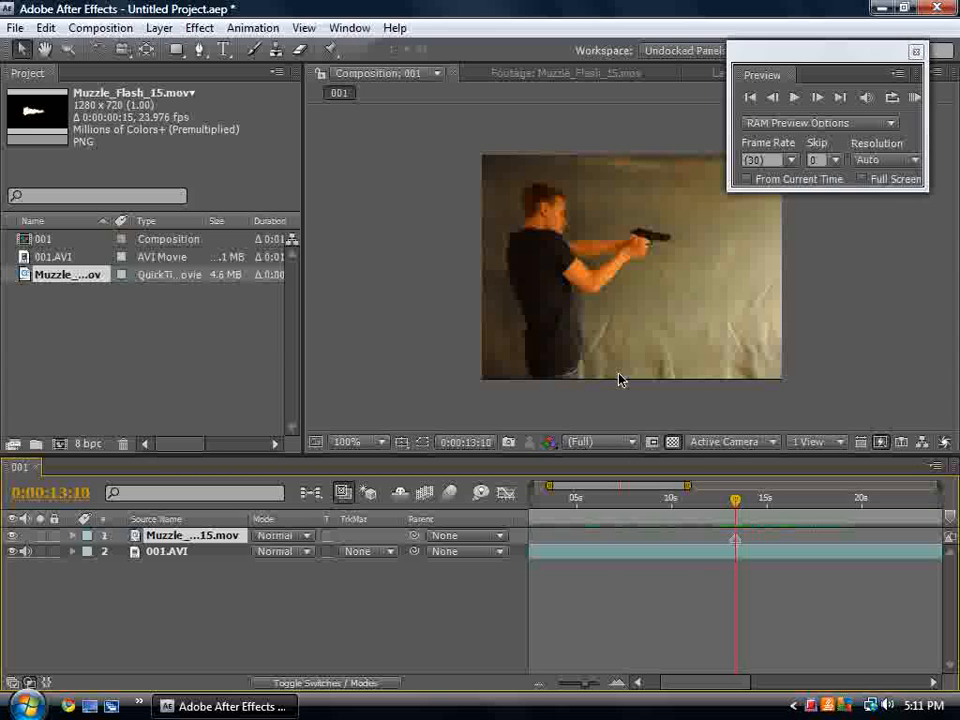
- Try to use a marker on the muzzle flash layer at 0:00:13:10 as the target for moving its clip
{"action": "left_click", "coordinate": [163, 34]}
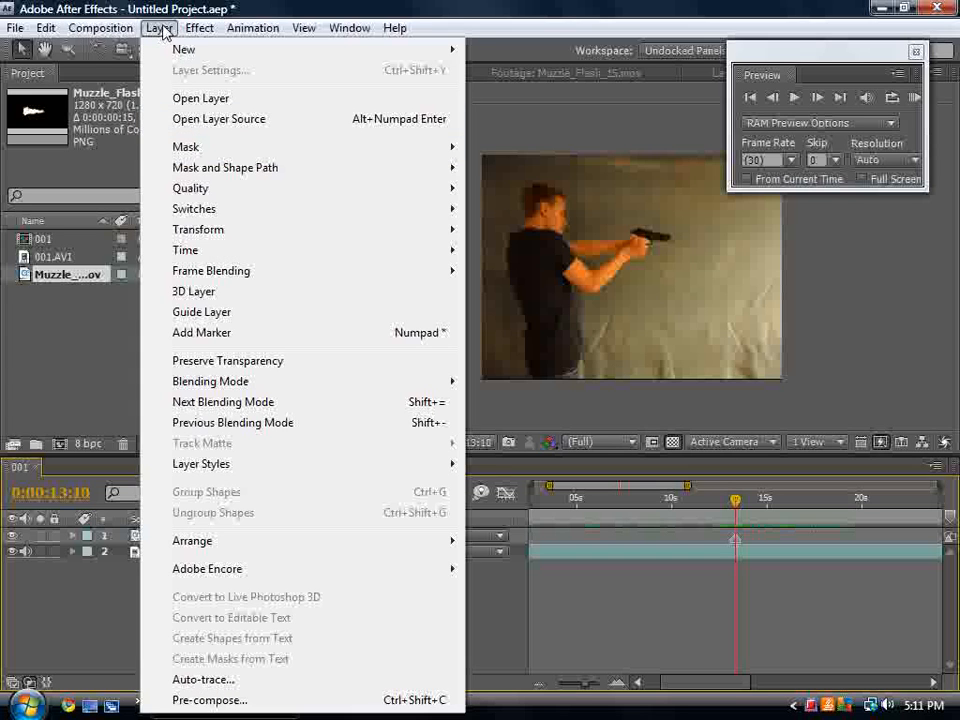
{"action": "mouse_move", "coordinate": [125, 30]}
{"action": "mouse_move", "coordinate": [160, 28]}
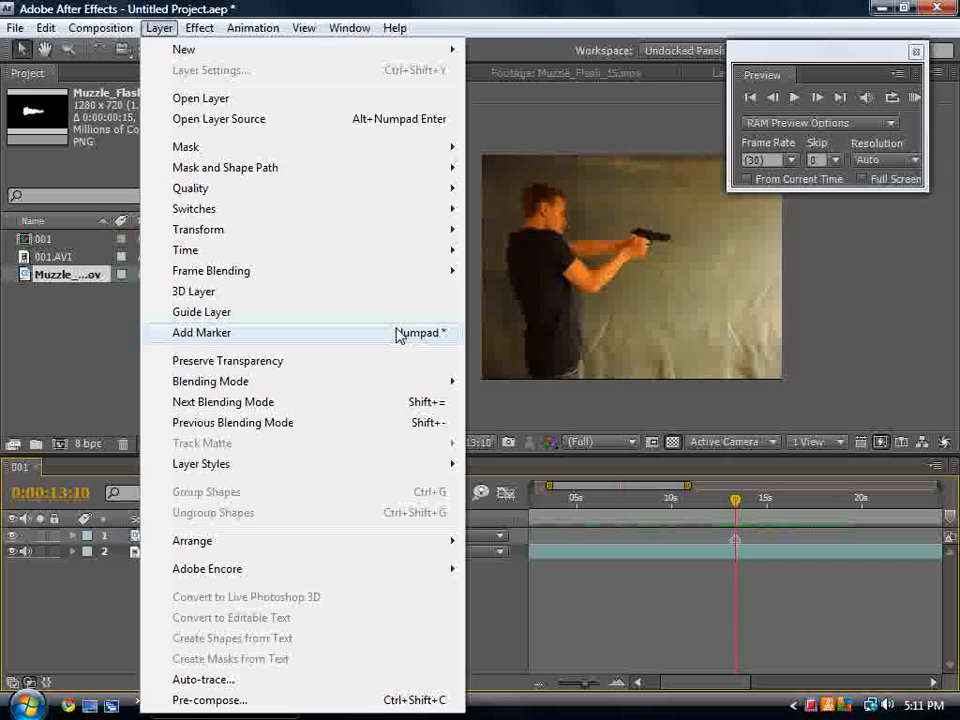
{"action": "left_click", "coordinate": [160, 30]}
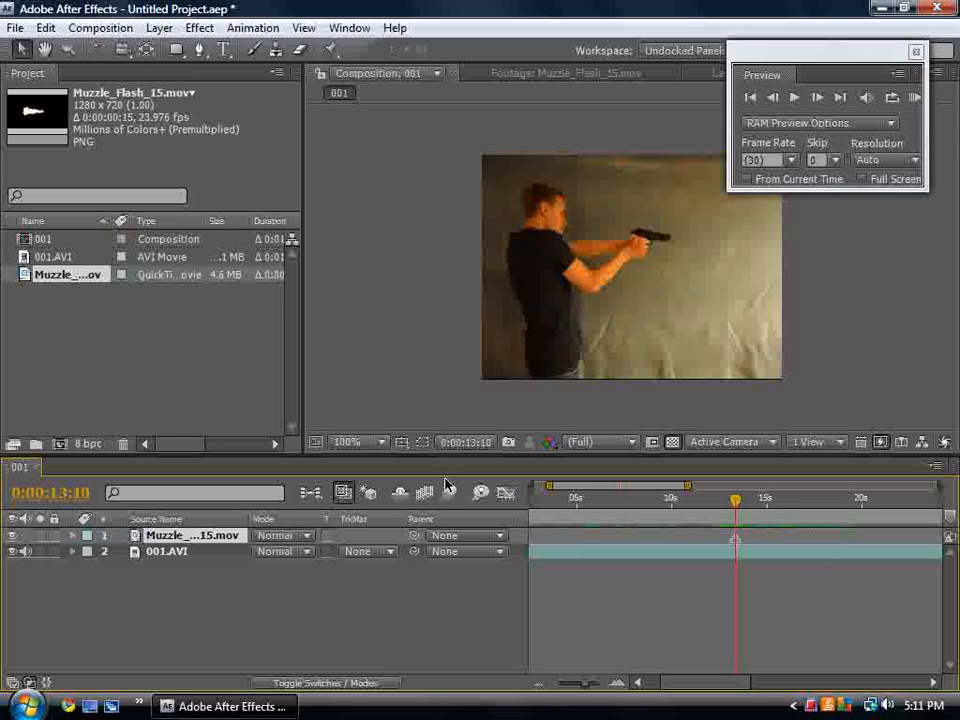
{"action": "left_click_drag", "start_coordinate": [700, 683], "coordinate": [672, 683]}
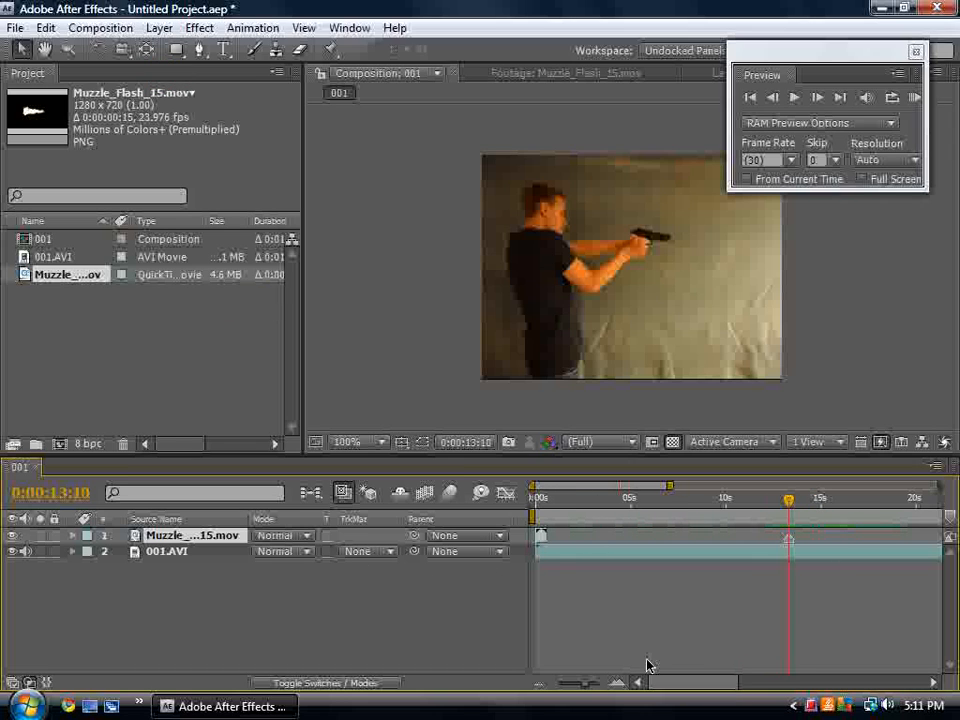
{"action": "mouse_move", "coordinate": [540, 539]}
{"action": "left_mouse_down"}
{"action": "mouse_move", "coordinate": [675, 544]}
{"action": "mouse_move", "coordinate": [518, 540]}
{"action": "mouse_move", "coordinate": [540, 540]}
{"action": "left_mouse_up"}
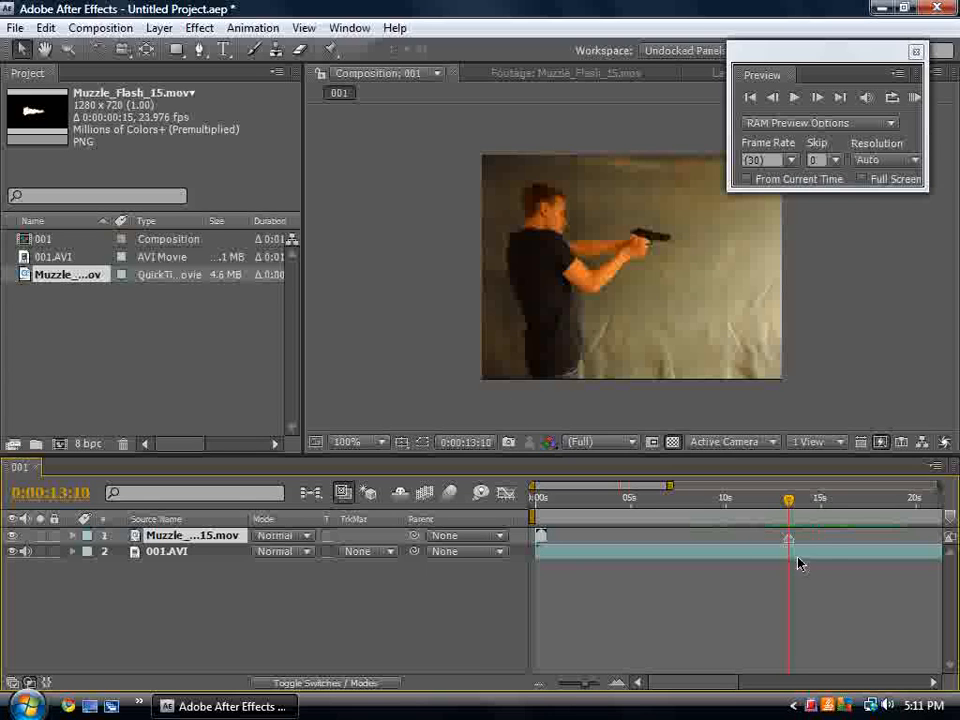
- Undo the muzzle flash layer's time change and the marker added to that layer
{"action": "left_click", "coordinate": [46, 28]}
{"action": "left_click", "coordinate": [103, 47]}
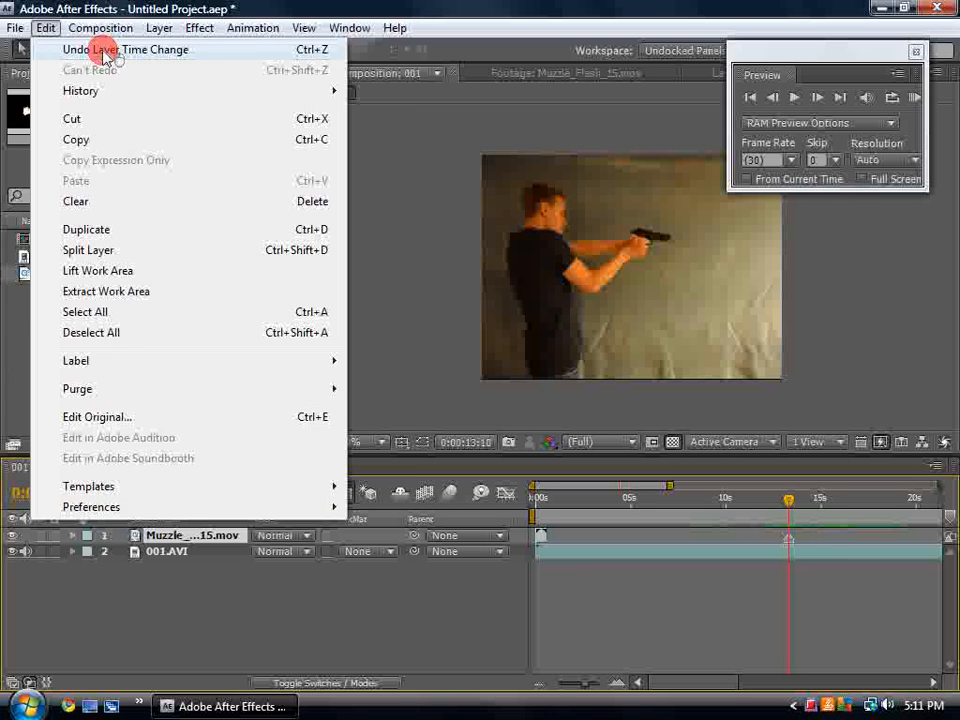
{"action": "left_click", "coordinate": [46, 28]}
{"action": "left_click", "coordinate": [90, 47]}
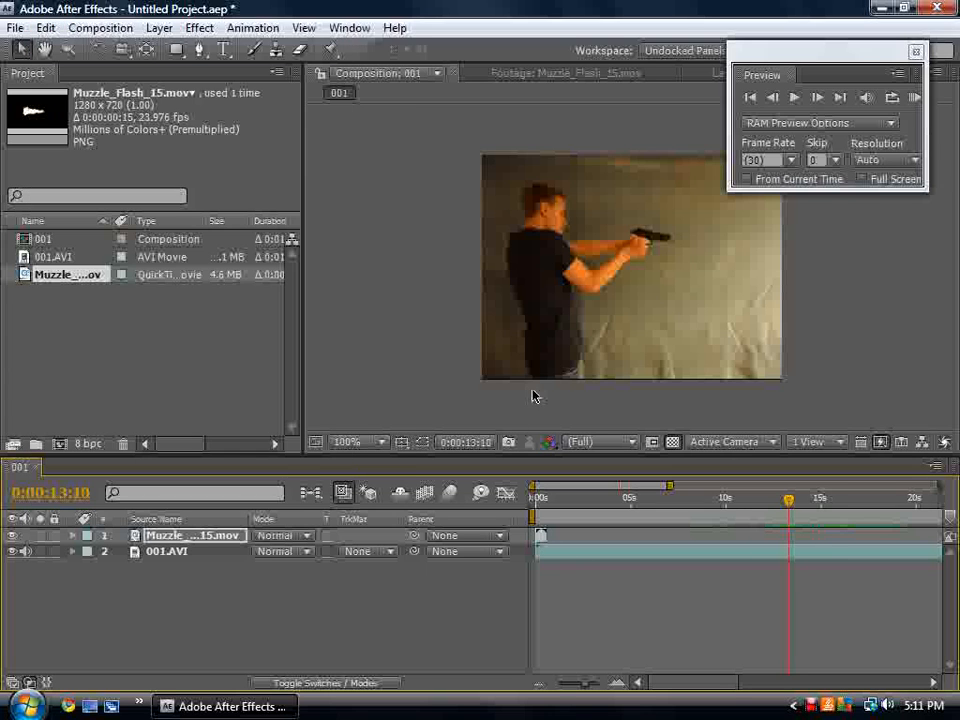
- Add a marker to the 001.AVI layer at 0:00:13:10 and move the muzzle flash clip to start there
{"action": "left_click", "coordinate": [172, 553]}
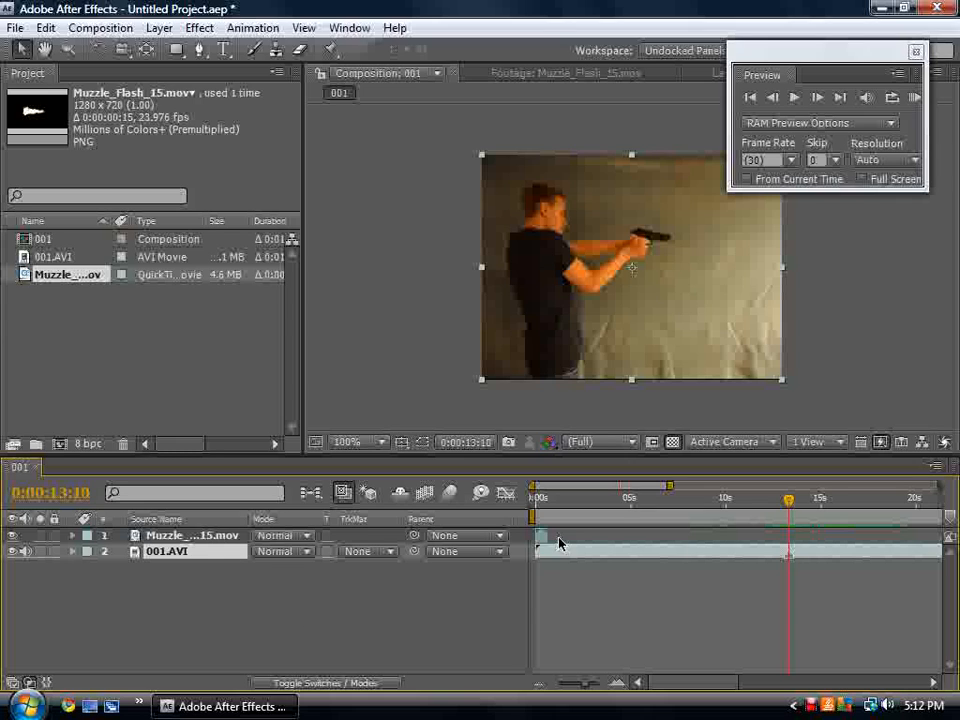
{"action": "left_click_drag", "start_coordinate": [540, 540], "coordinate": [794, 546]}
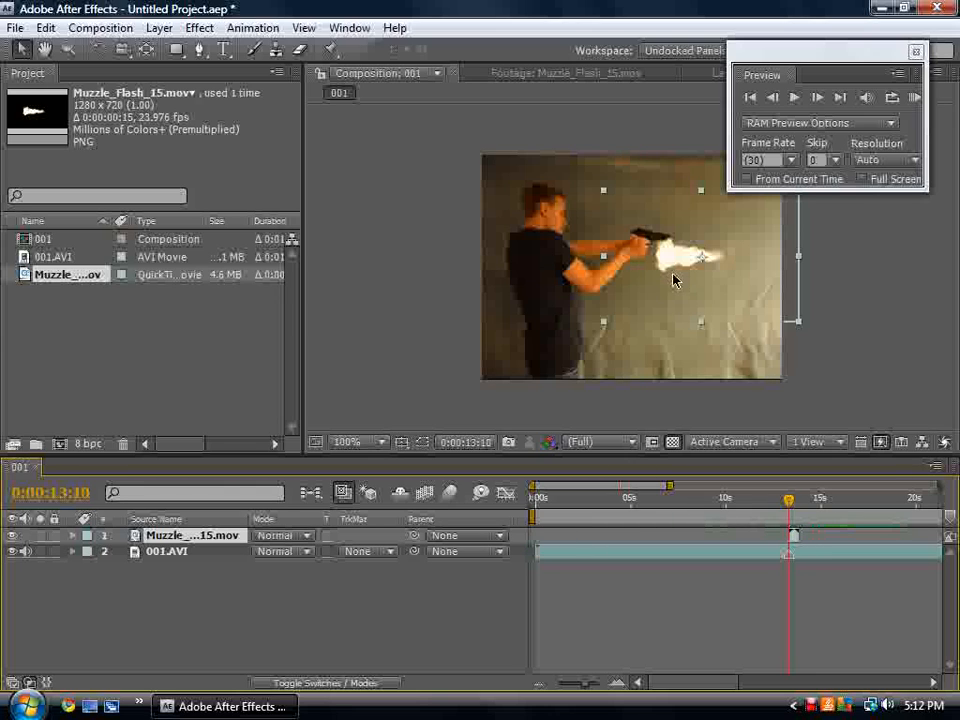
- Align the flash with the gun's muzzle, rotating it slightly clockwise and narrowing it a little
{"action": "left_click_drag", "start_coordinate": [675, 257], "coordinate": [691, 238]}
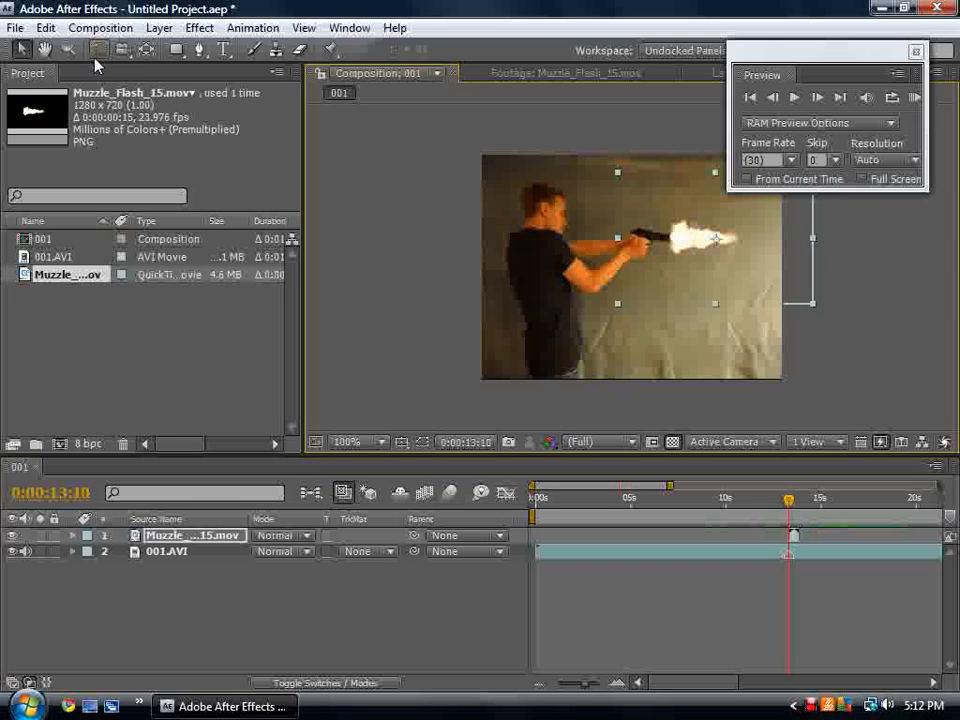
{"action": "left_click", "coordinate": [99, 49]}
{"action": "left_click_drag", "start_coordinate": [752, 287], "coordinate": [752, 290]}
{"action": "left_click", "coordinate": [21, 49]}
{"action": "left_click_drag", "start_coordinate": [696, 258], "coordinate": [698, 270]}
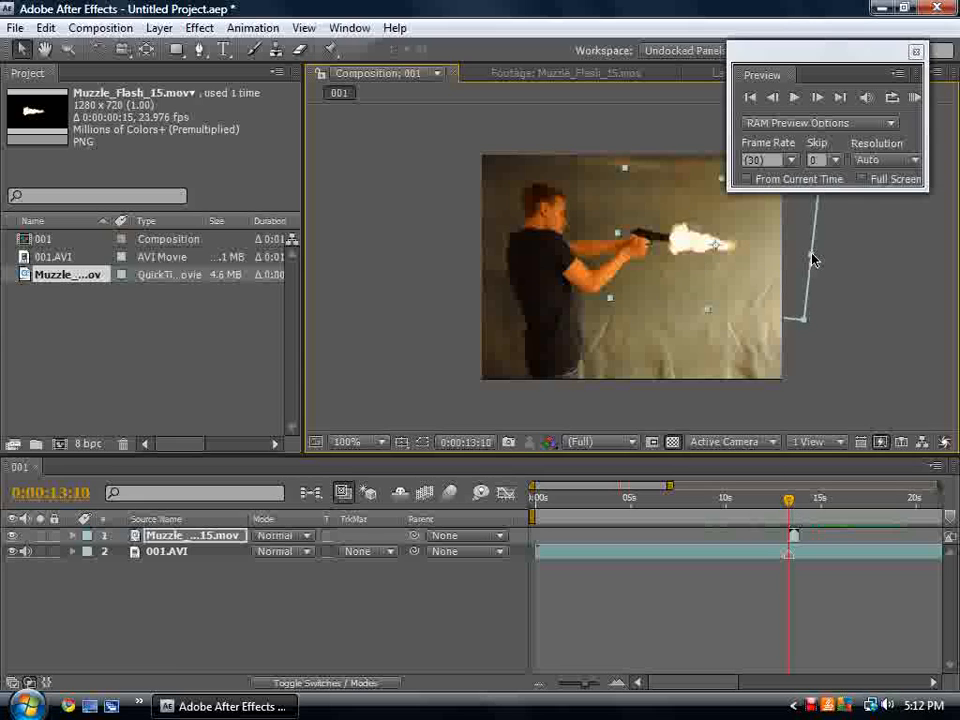
{"action": "left_click_drag", "start_coordinate": [812, 258], "coordinate": [804, 258]}
{"action": "left_click_drag", "start_coordinate": [687, 250], "coordinate": [683, 249]}
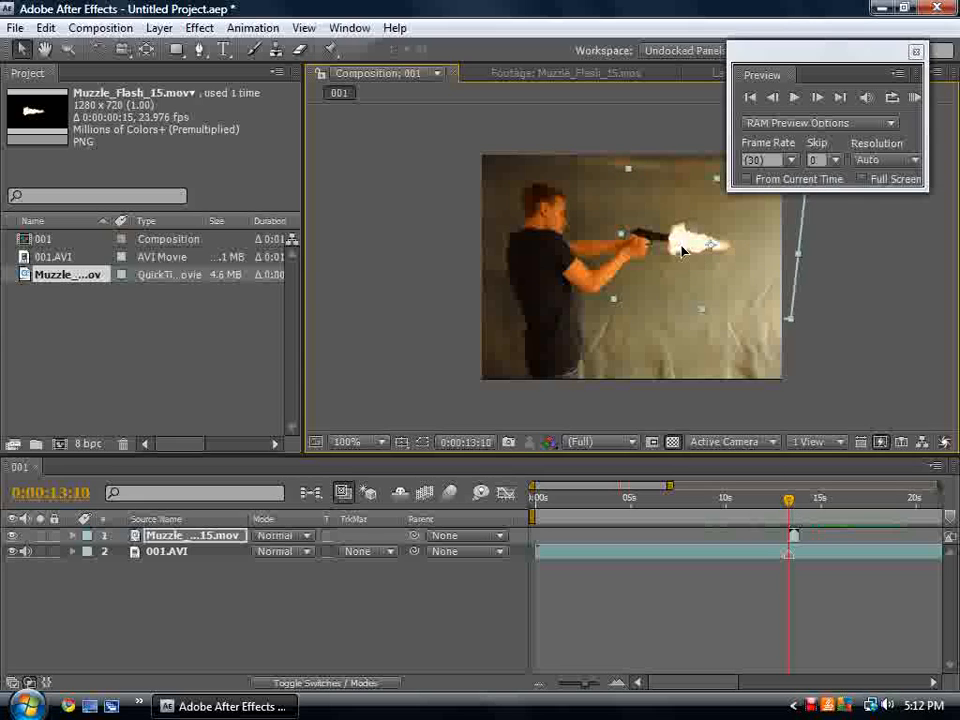
- Preview the shot from 0:00:10:02 and again from 0:00:12:02 to check the muzzle flash timing
{"action": "left_click_drag", "start_coordinate": [788, 497], "coordinate": [725, 497]}
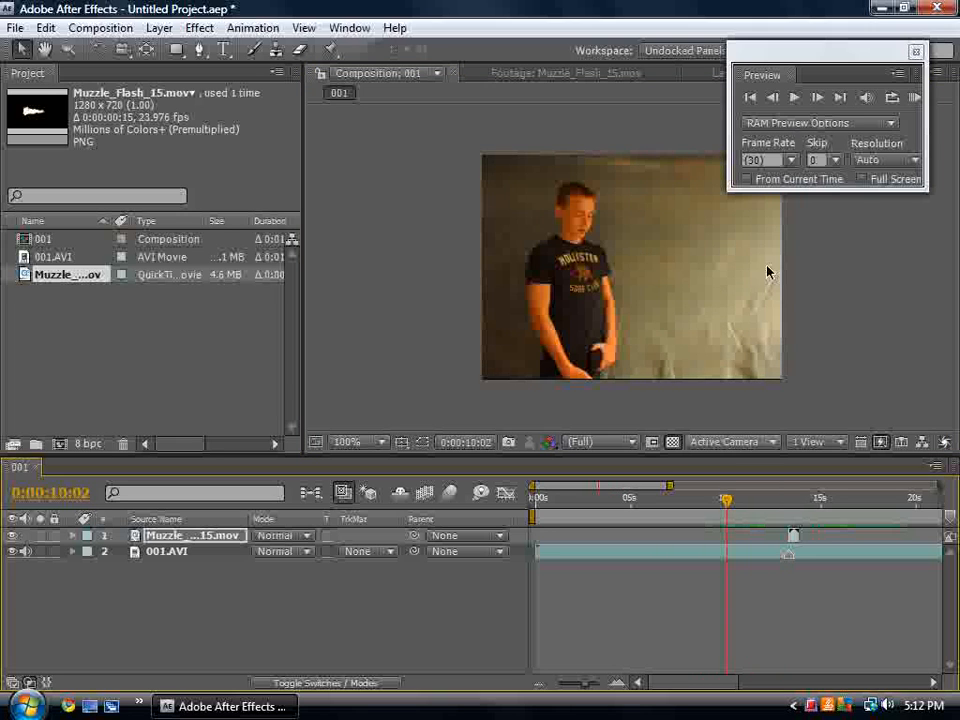
{"action": "left_click", "coordinate": [795, 97]}
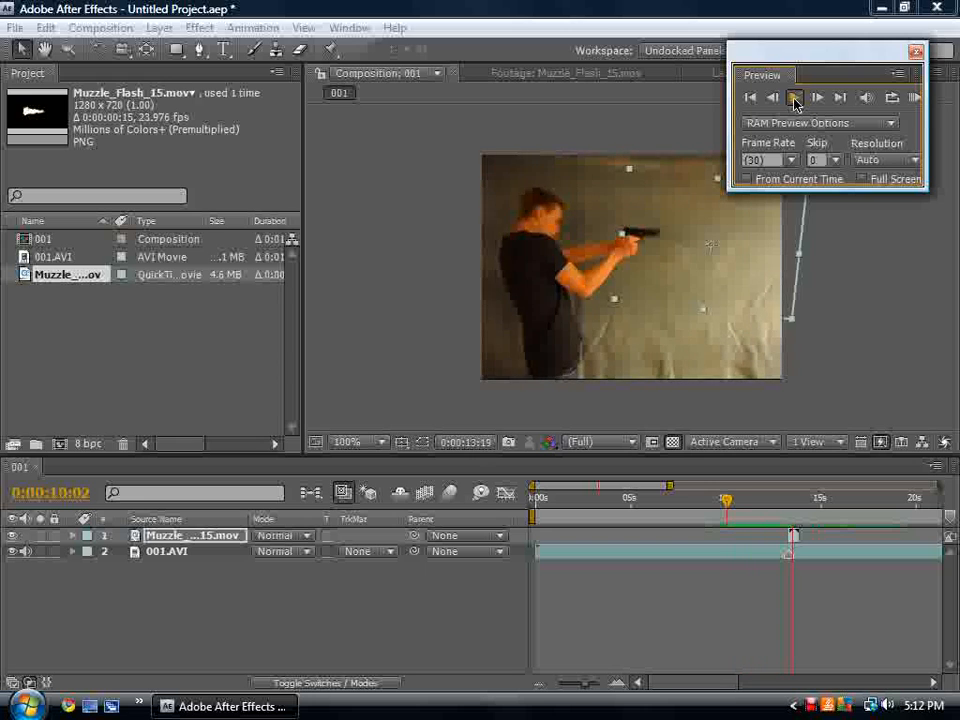
{"action": "left_click", "coordinate": [795, 97]}
{"action": "left_click_drag", "start_coordinate": [802, 498], "coordinate": [766, 498]}
{"action": "left_click", "coordinate": [796, 99]}
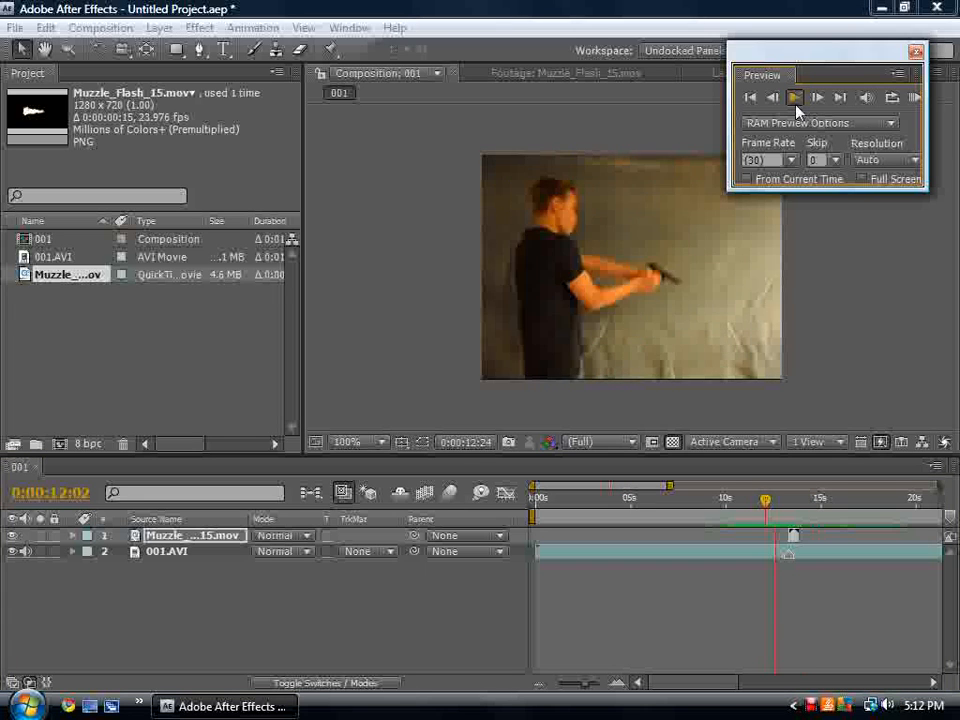
{"action": "left_click", "coordinate": [795, 553]}
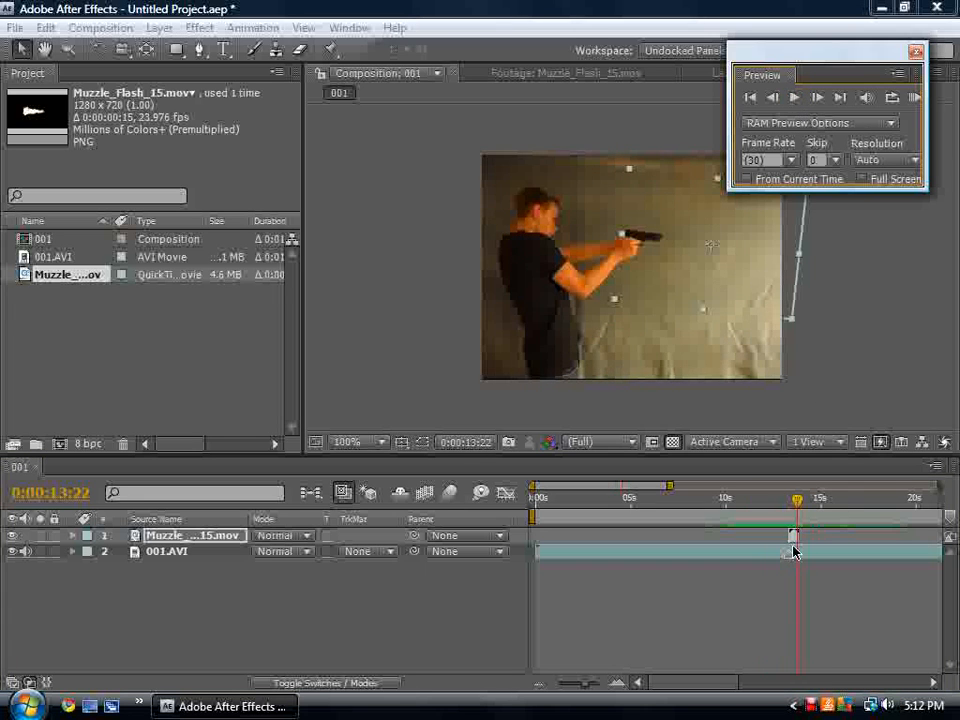
- Shift the muzzle flash clip slightly later in time and preview the shot from 0:00:12:16
{"action": "left_click", "coordinate": [793, 537]}
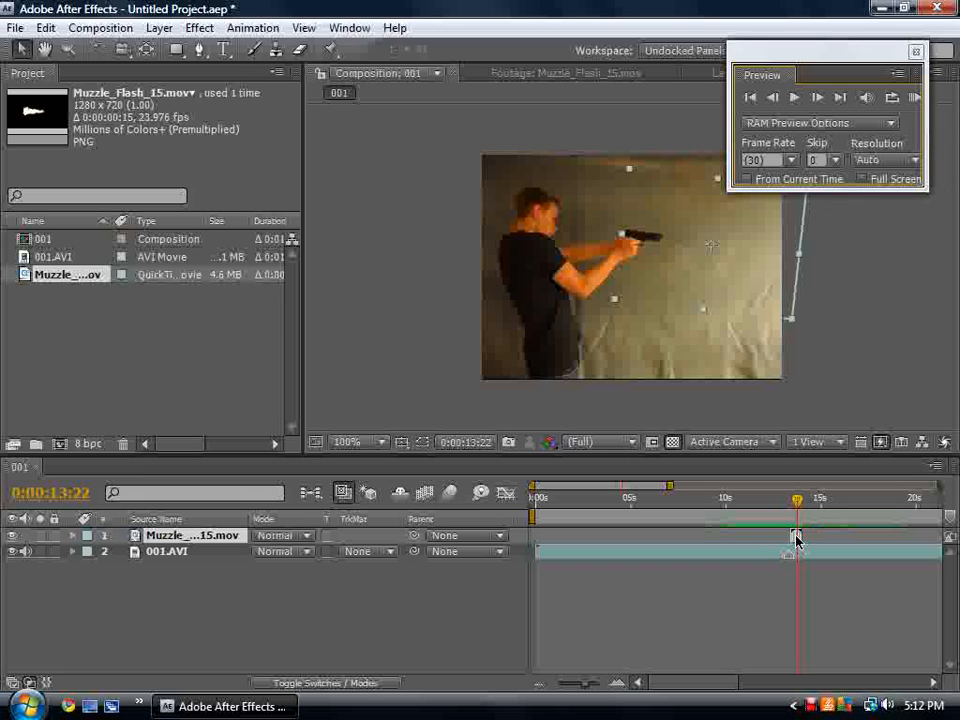
{"action": "left_click_drag", "start_coordinate": [795, 540], "coordinate": [776, 381]}
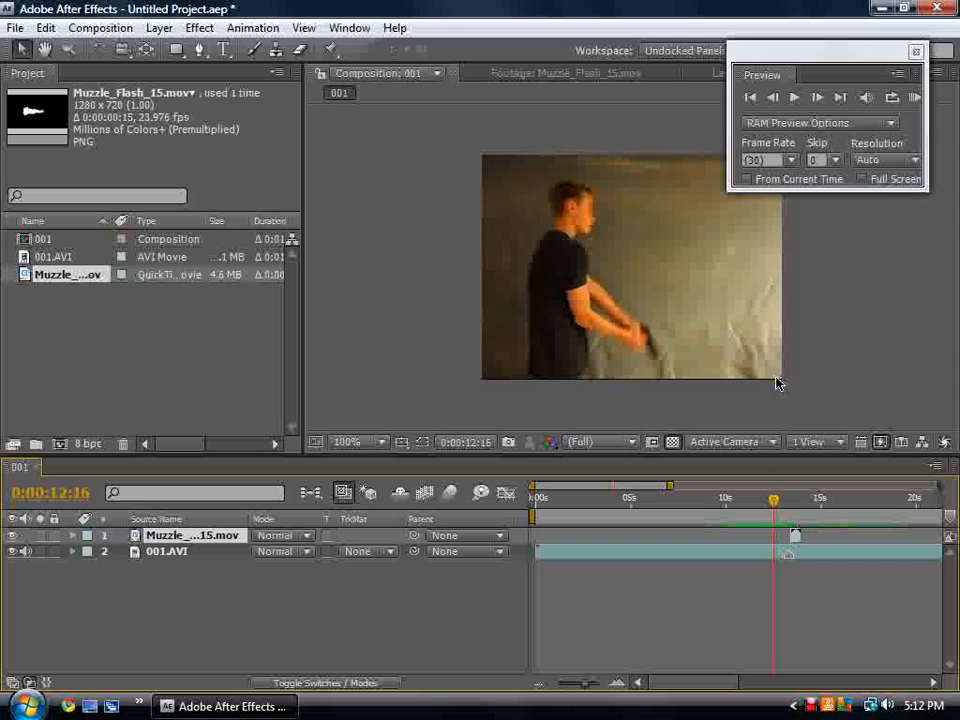
{"action": "left_click", "coordinate": [793, 100]}
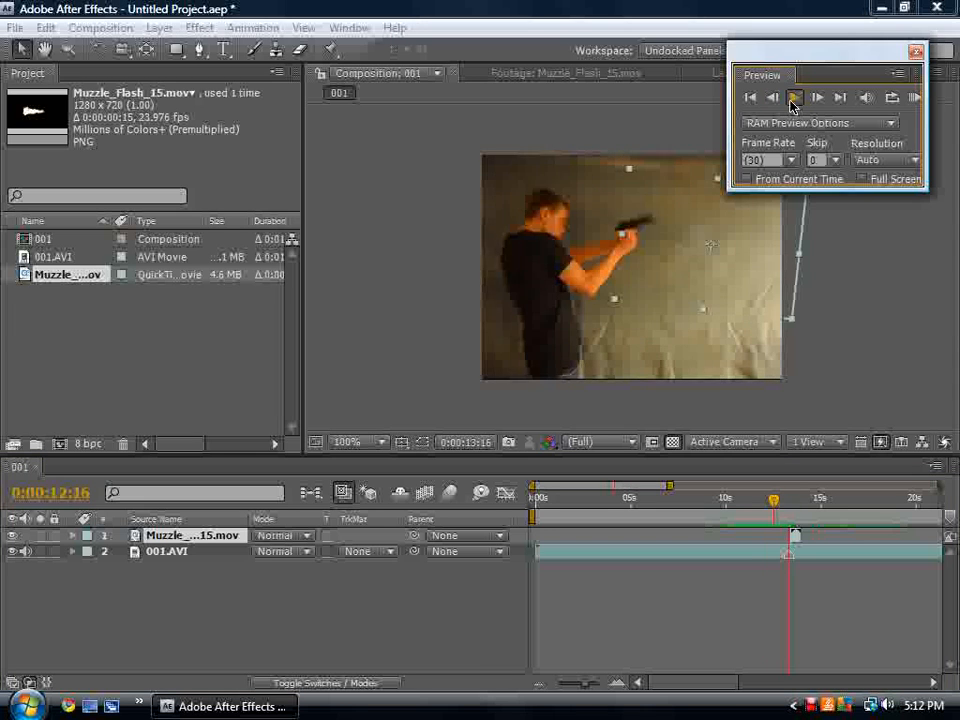
- Shift the muzzle flash clip slightly earlier in time and preview the shot from 0:00:12:13
{"action": "left_click", "coordinate": [794, 539]}
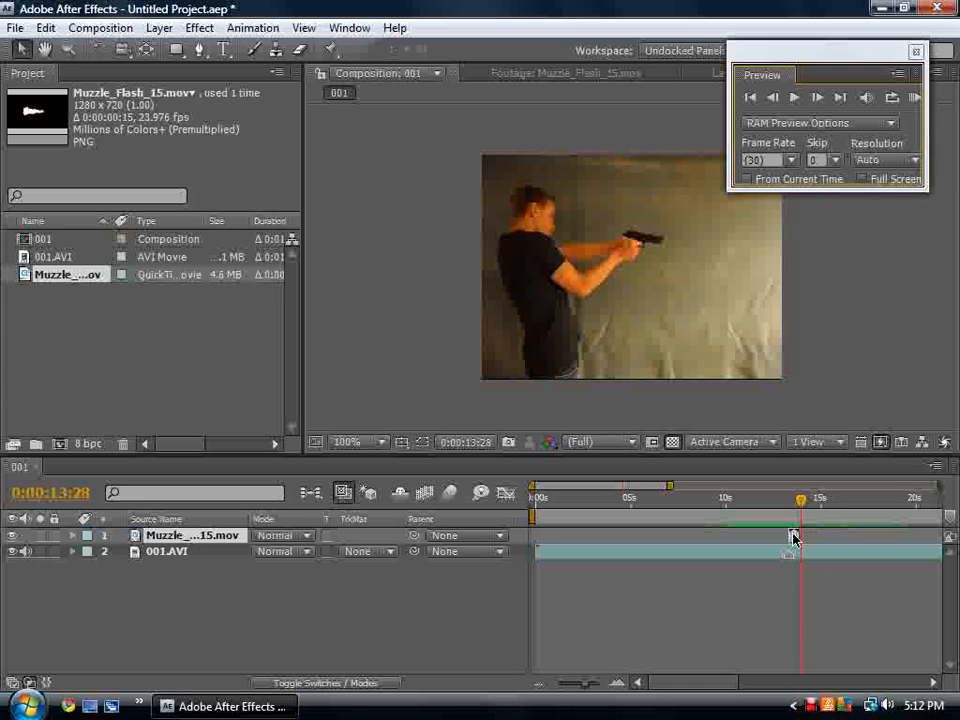
{"action": "left_click_drag", "start_coordinate": [800, 500], "coordinate": [771, 502]}
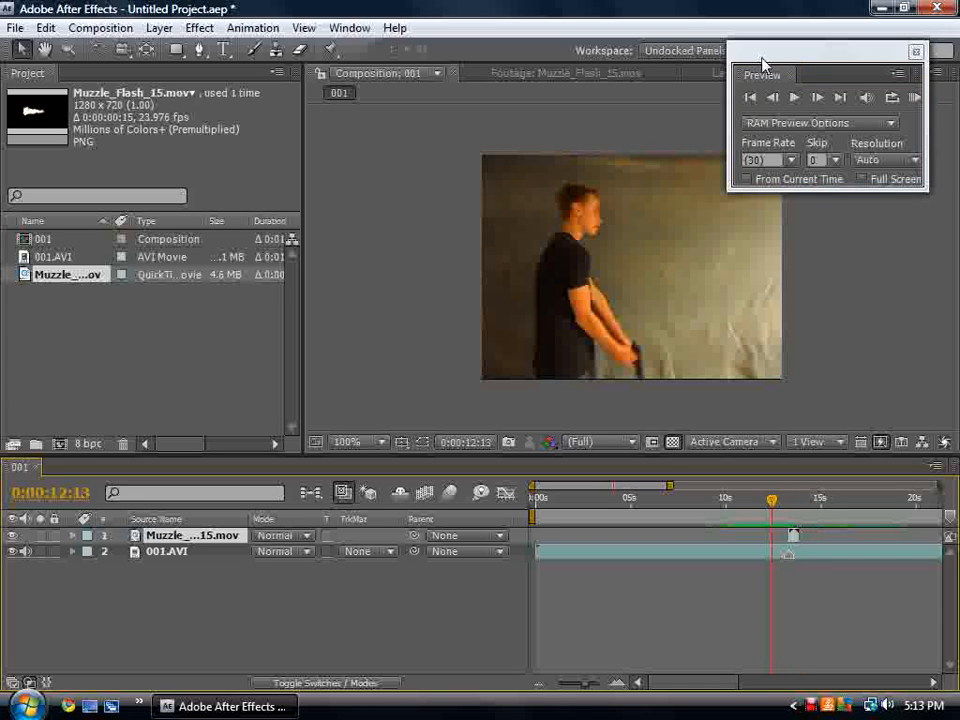
{"action": "left_click", "coordinate": [794, 97]}
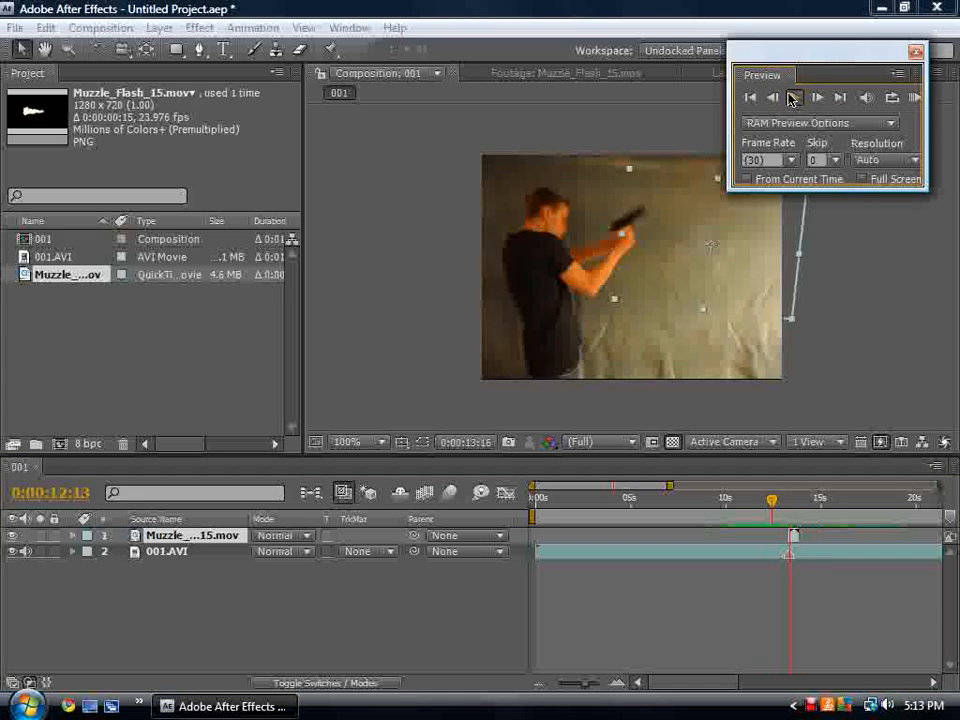
{"action": "left_click", "coordinate": [851, 607]}
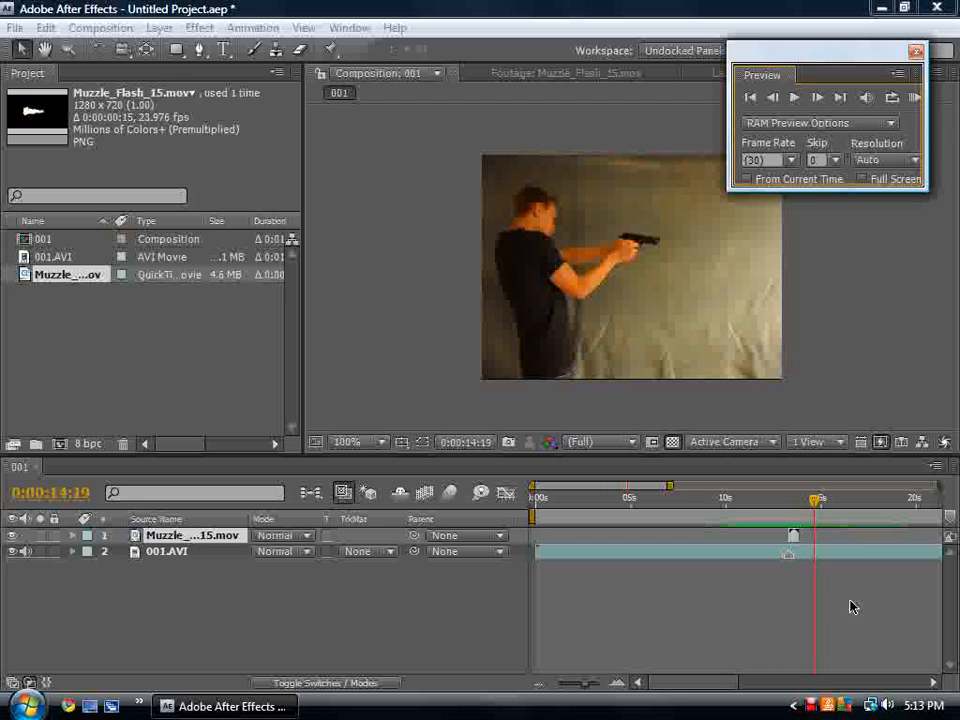
- Check the muzzle flash frame at 0:00:13:09 and preview the shot from 0:00:11:18
{"action": "left_click_drag", "start_coordinate": [815, 500], "coordinate": [791, 500]}
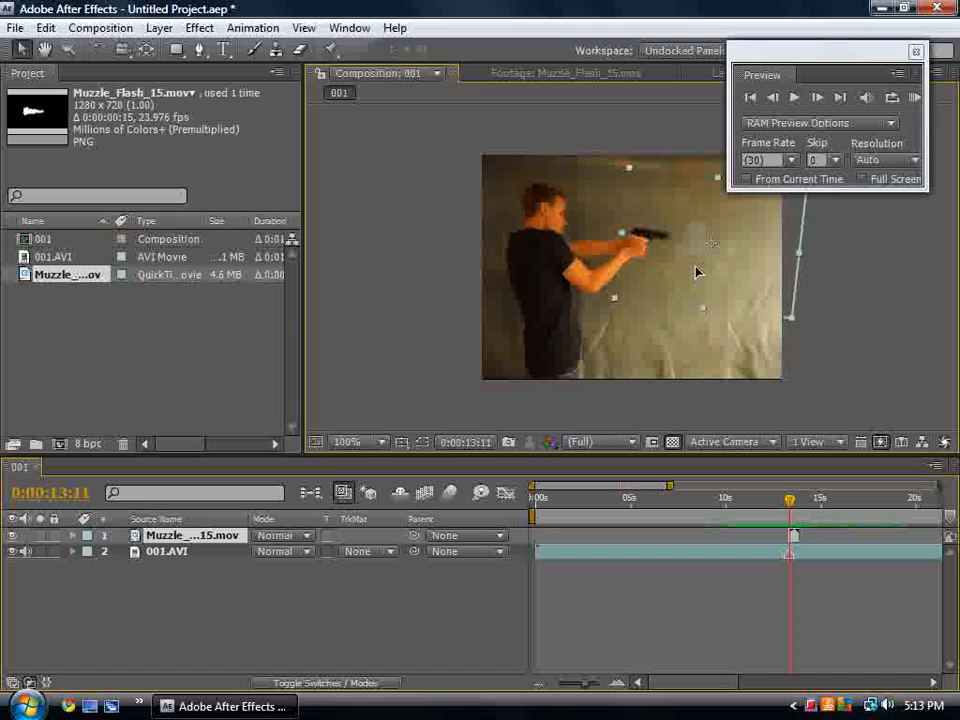
{"action": "left_click_drag", "start_coordinate": [791, 500], "coordinate": [789, 500]}
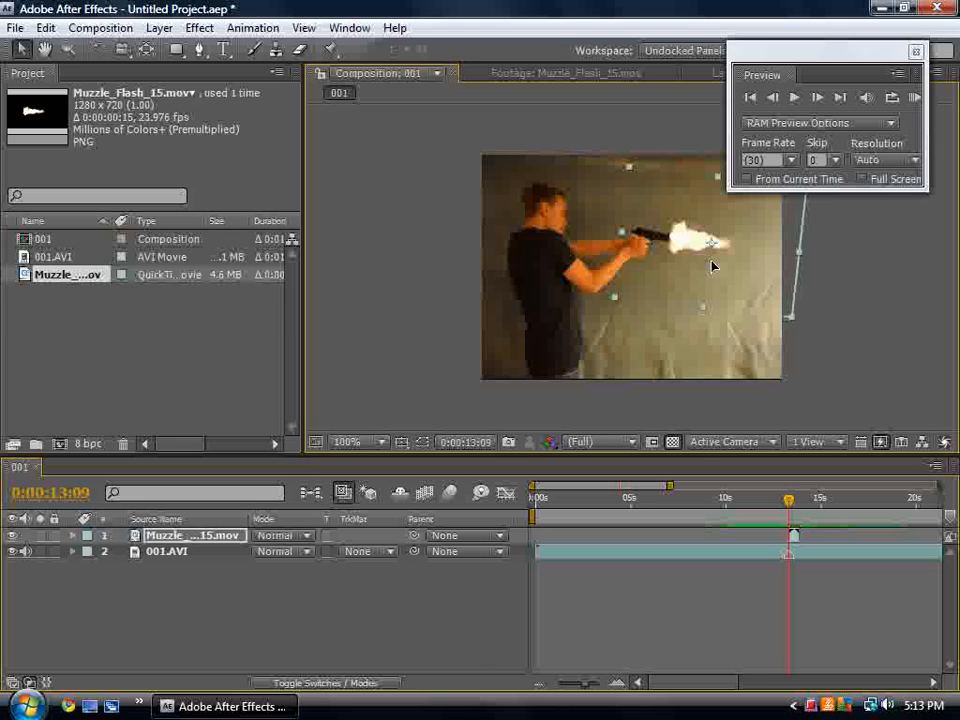
{"action": "left_click_drag", "start_coordinate": [790, 512], "coordinate": [756, 503]}
{"action": "left_click", "coordinate": [794, 97]}
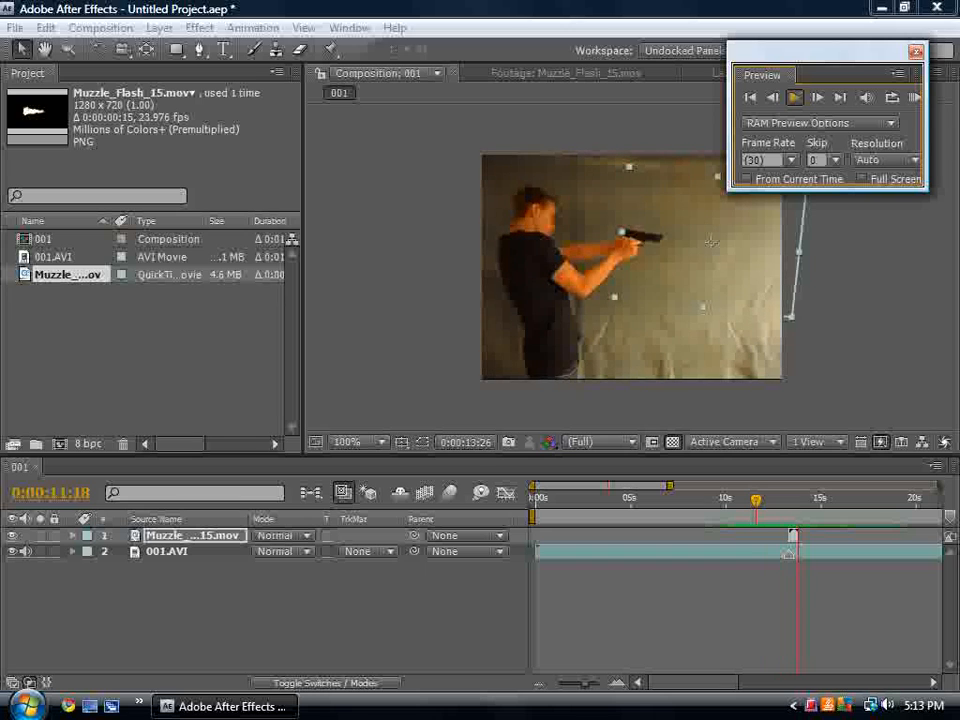
{"action": "left_click", "coordinate": [794, 97]}
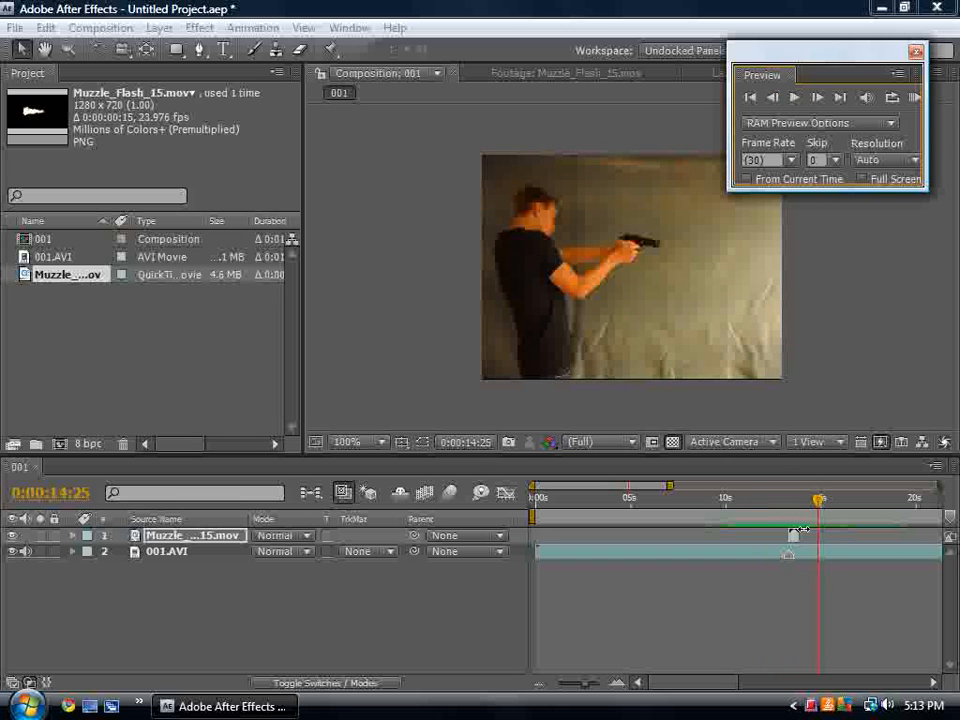
- Duplicate the 001.AVI layer with the current time at the flash frame, 0:00:13:09
{"action": "left_click_drag", "start_coordinate": [818, 500], "coordinate": [791, 500]}
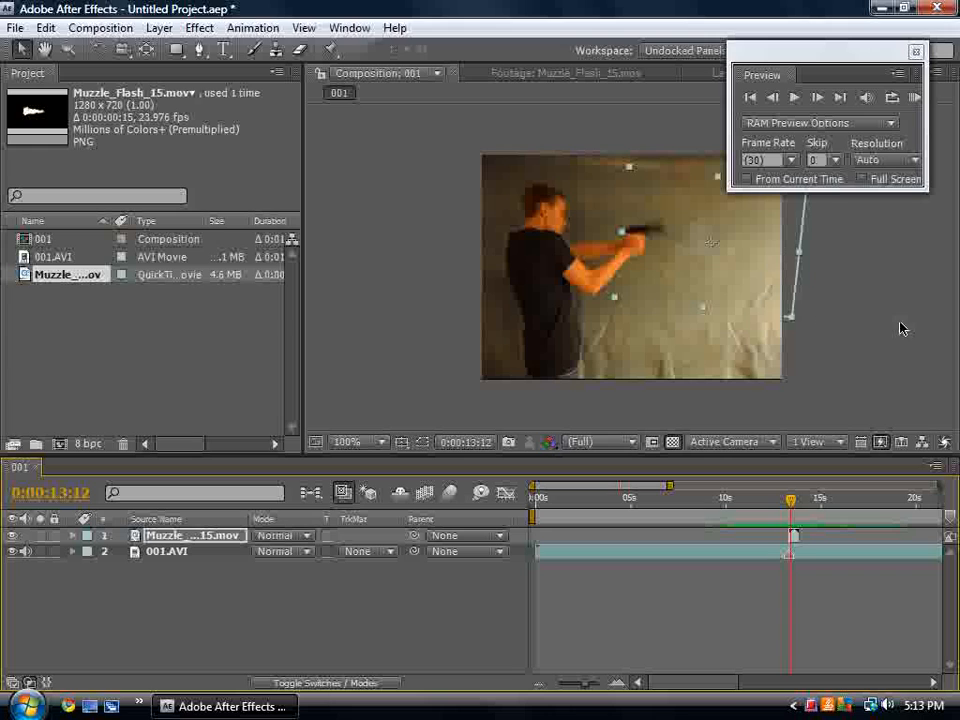
{"action": "left_click_drag", "start_coordinate": [792, 503], "coordinate": [788, 506]}
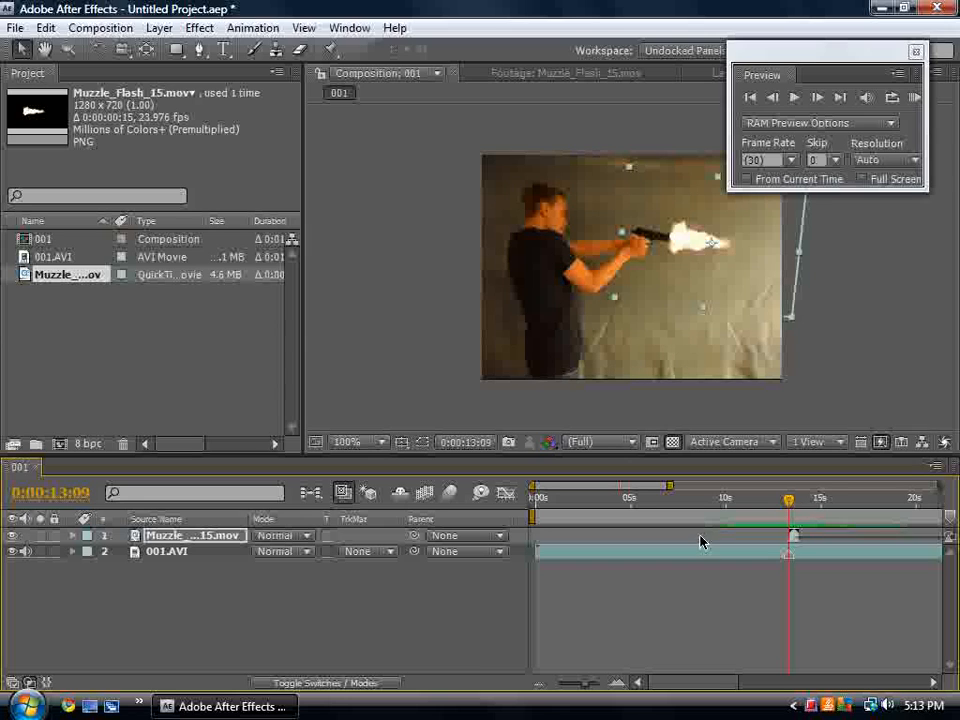
{"action": "left_click", "coordinate": [178, 553]}
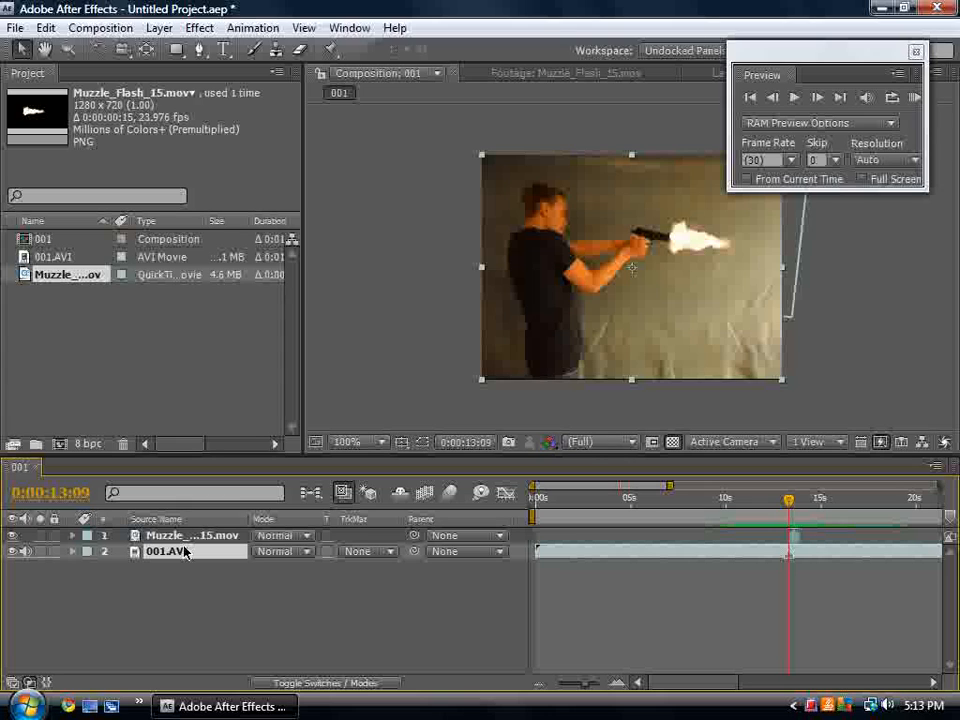
{"action": "key", "text": "ctrl+d"}
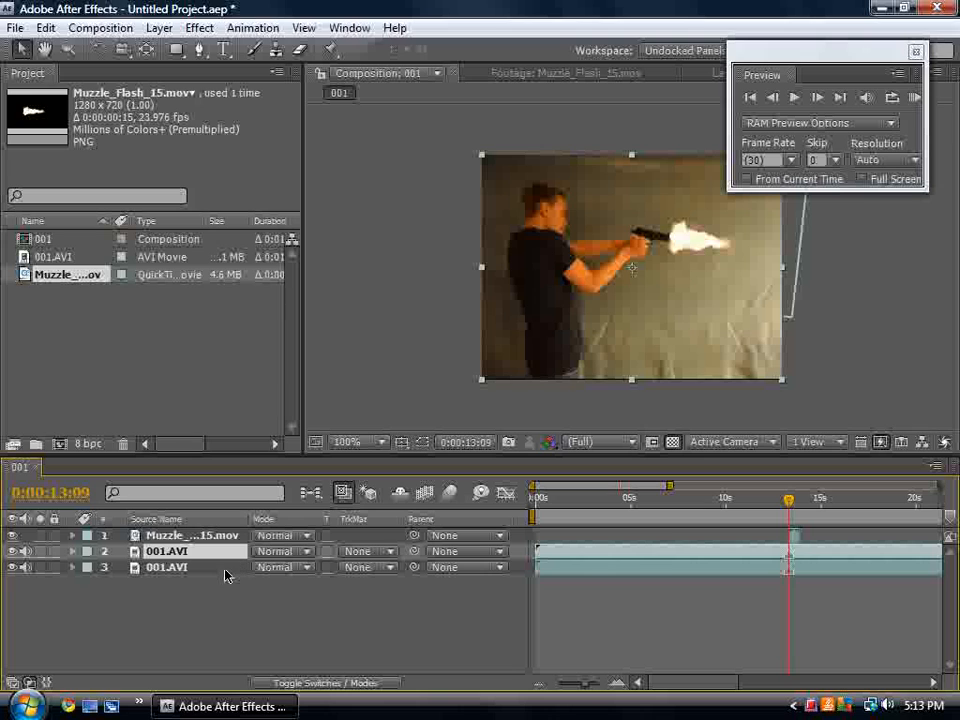
{"action": "left_click", "coordinate": [306, 556]}
{"action": "left_click", "coordinate": [305, 556]}
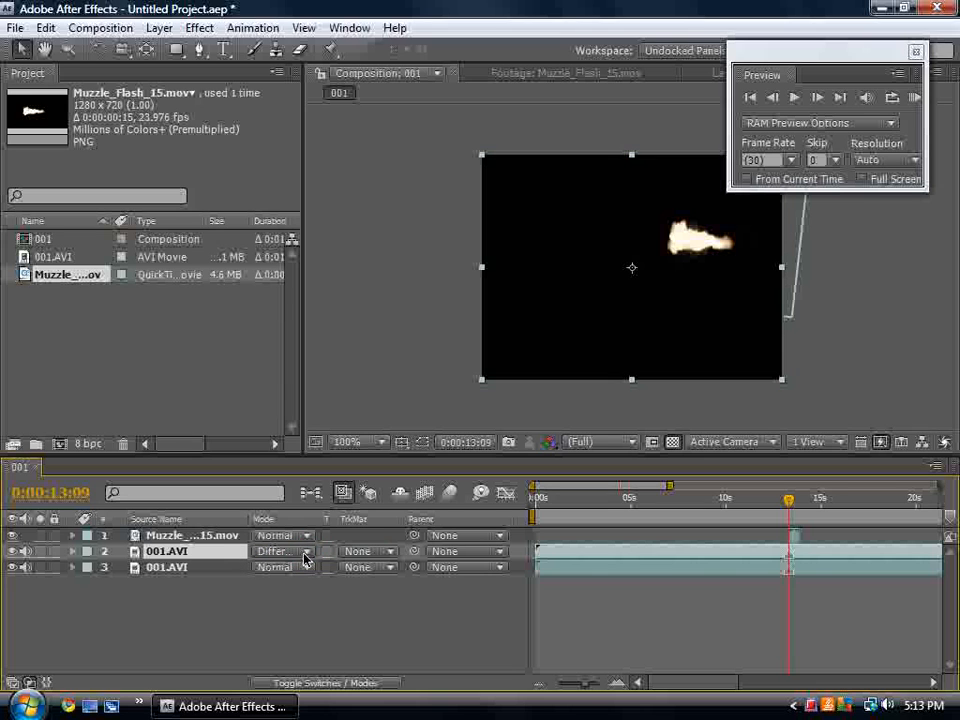
{"action": "left_click", "coordinate": [305, 557]}
{"action": "left_click", "coordinate": [285, 124]}
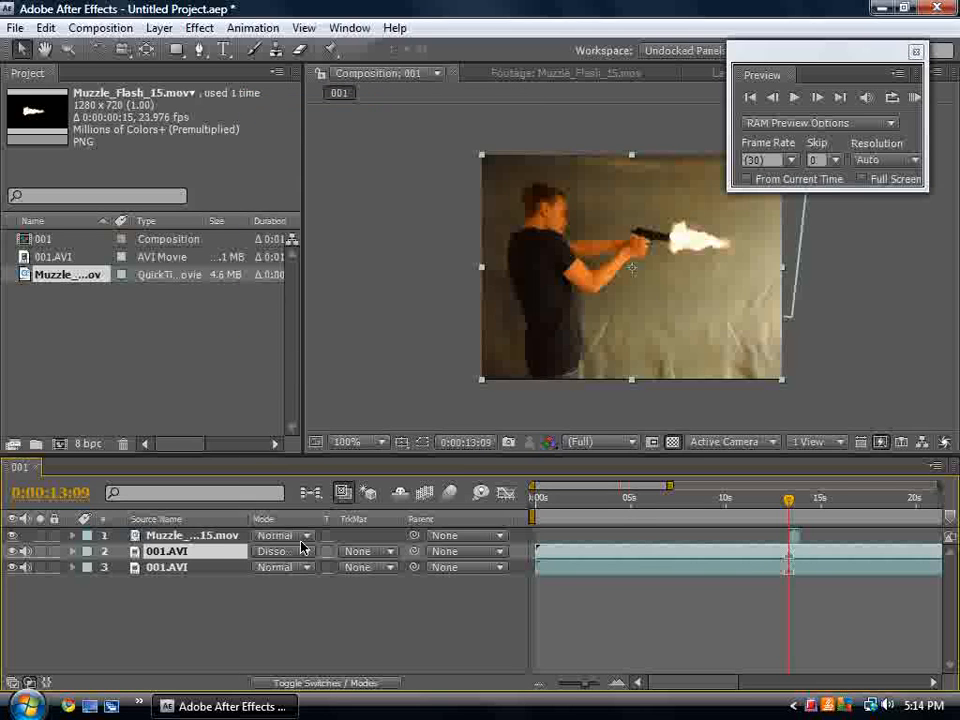
{"action": "left_click", "coordinate": [305, 551]}
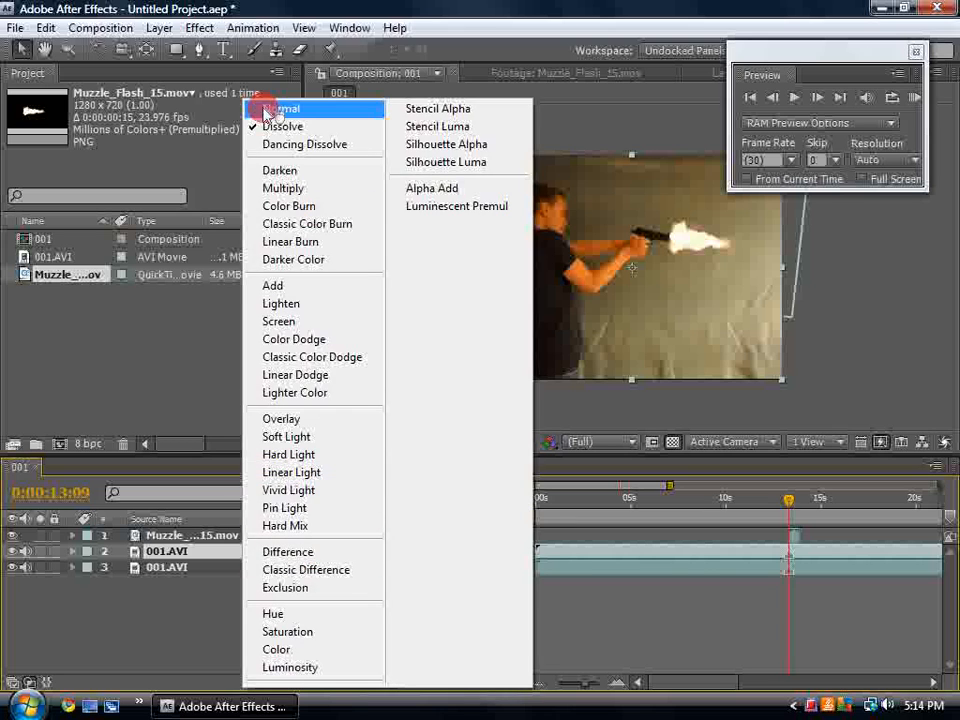
{"action": "left_click", "coordinate": [266, 113]}
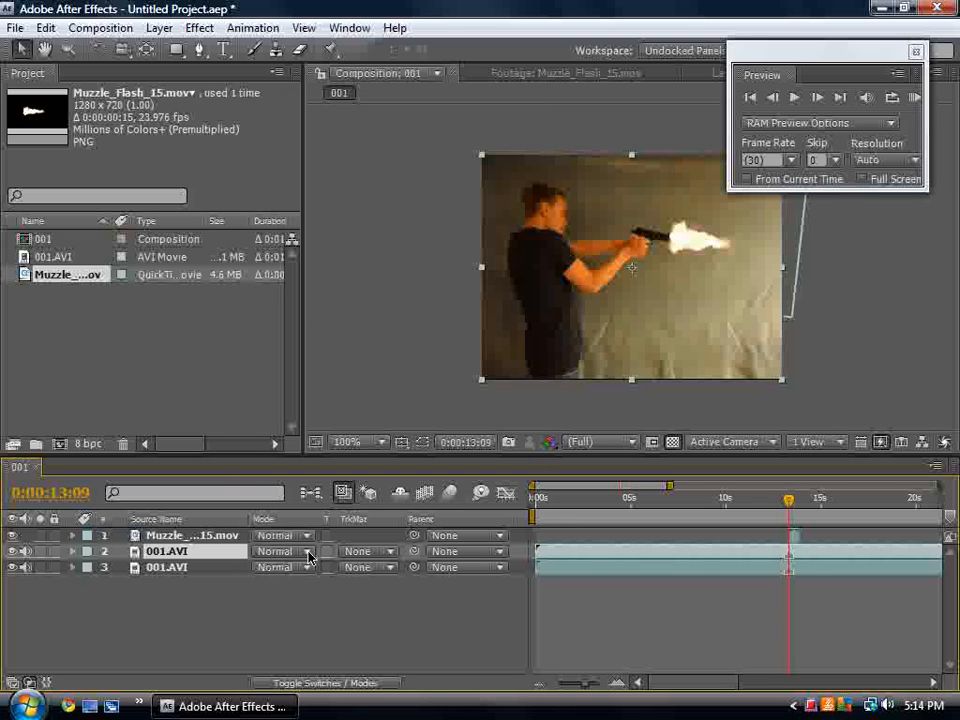
- Set the blending mode of the upper 001.AVI layer to Add
{"action": "left_click", "coordinate": [306, 552]}
{"action": "left_click", "coordinate": [282, 289]}
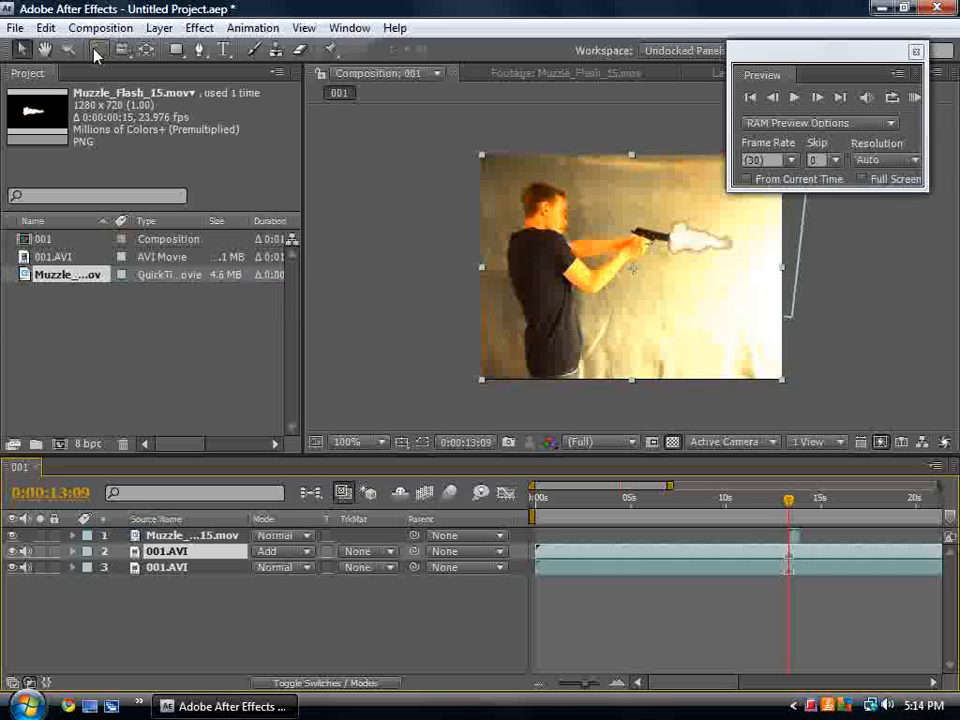
- Draw Pen tool masks with RotoBezier on the upper 001.AVI layer around the man's near forearm and the top of the gun
{"action": "left_click", "coordinate": [199, 49]}
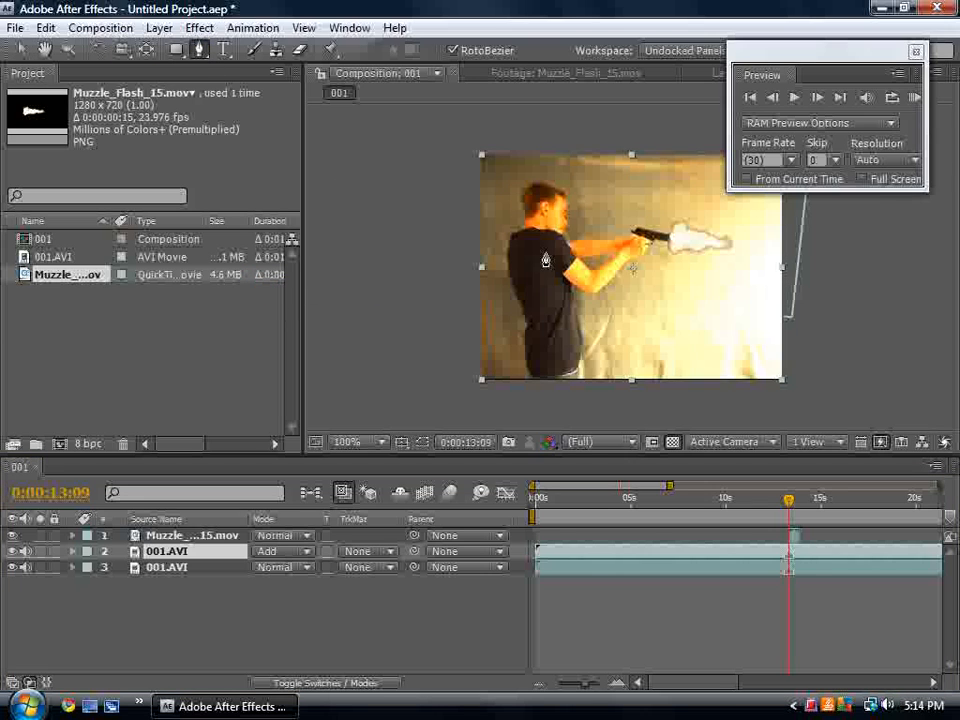
{"action": "left_click", "coordinate": [614, 263]}
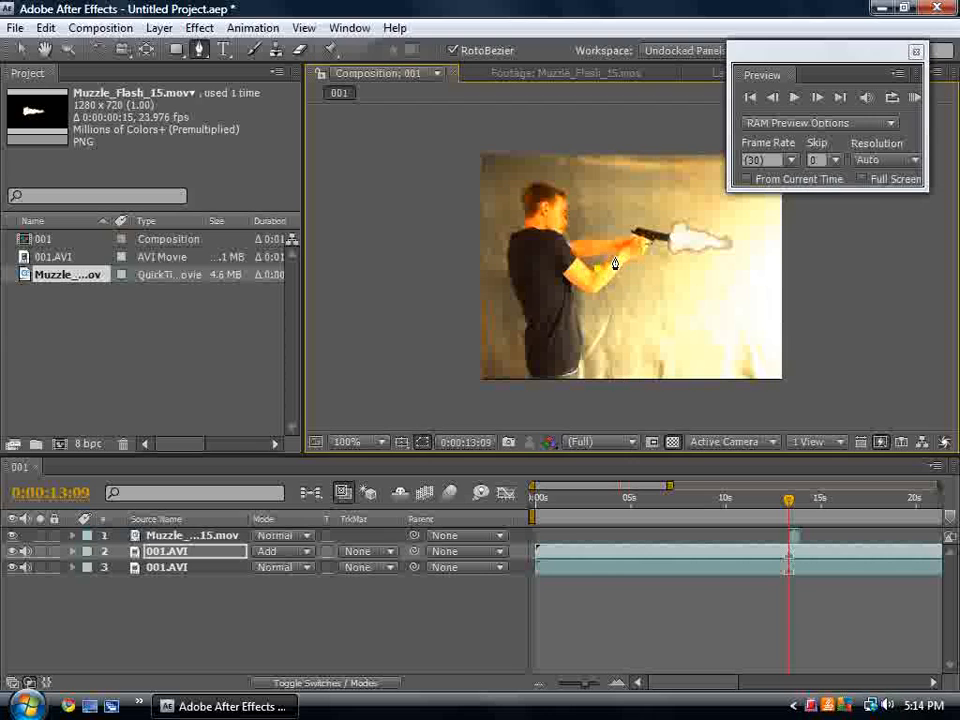
{"action": "left_click", "coordinate": [652, 256]}
{"action": "left_click", "coordinate": [606, 293]}
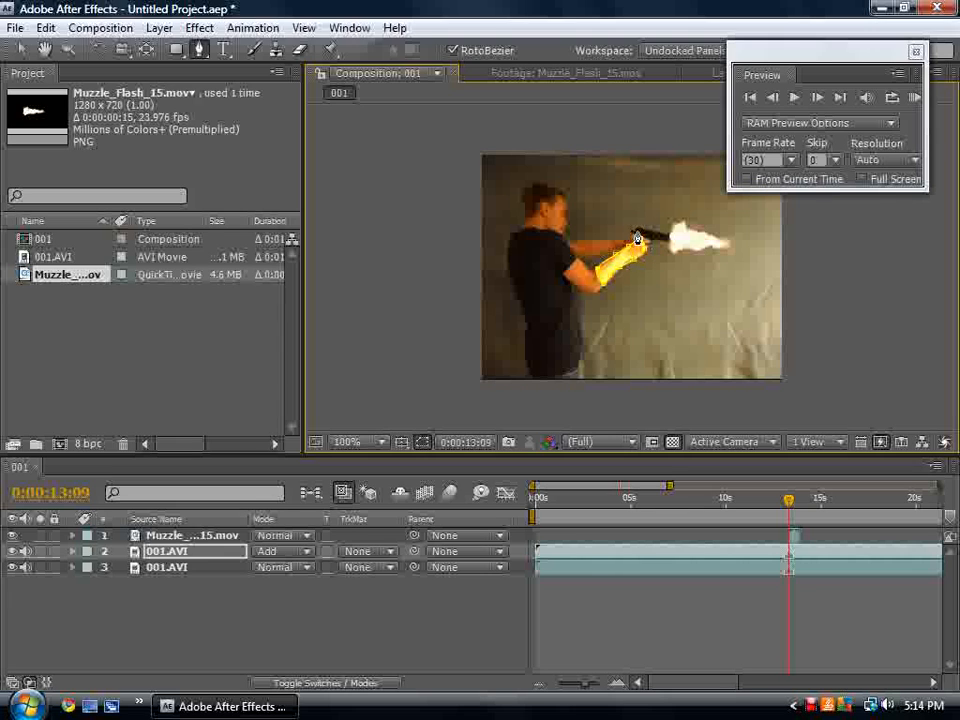
{"action": "left_click", "coordinate": [635, 232]}
{"action": "left_click", "coordinate": [635, 233]}
- Draw a closed Pen tool mask along the front of the man's face
{"action": "left_click", "coordinate": [554, 191]}
{"action": "left_click", "coordinate": [557, 232]}
{"action": "left_click", "coordinate": [566, 227]}
{"action": "left_click", "coordinate": [567, 212]}
{"action": "left_click", "coordinate": [554, 192]}
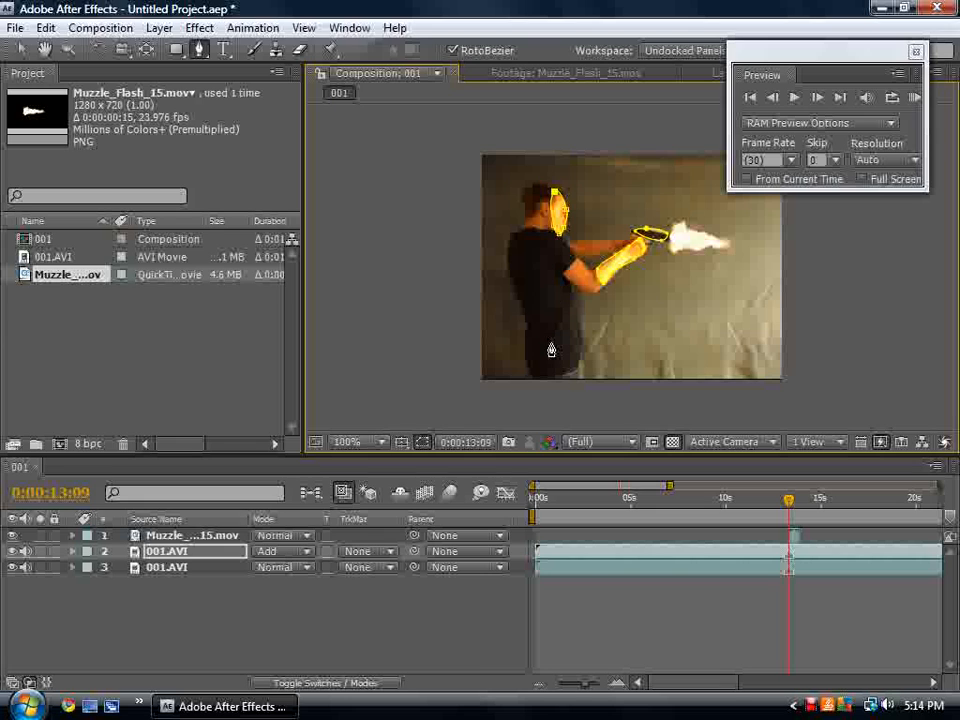
- Draw a narrow closed Pen tool mask down the front edge of the man's torso
{"action": "left_click", "coordinate": [562, 284]}
{"action": "left_click", "coordinate": [565, 326]}
{"action": "left_click", "coordinate": [574, 362]}
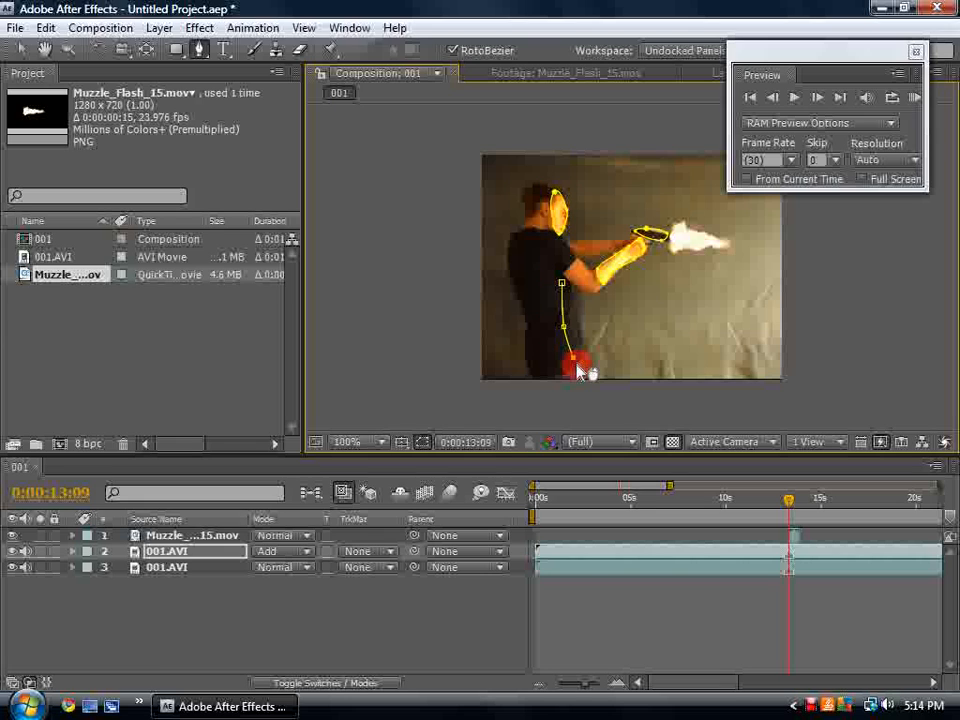
{"action": "left_click", "coordinate": [576, 312]}
{"action": "left_click", "coordinate": [568, 286]}
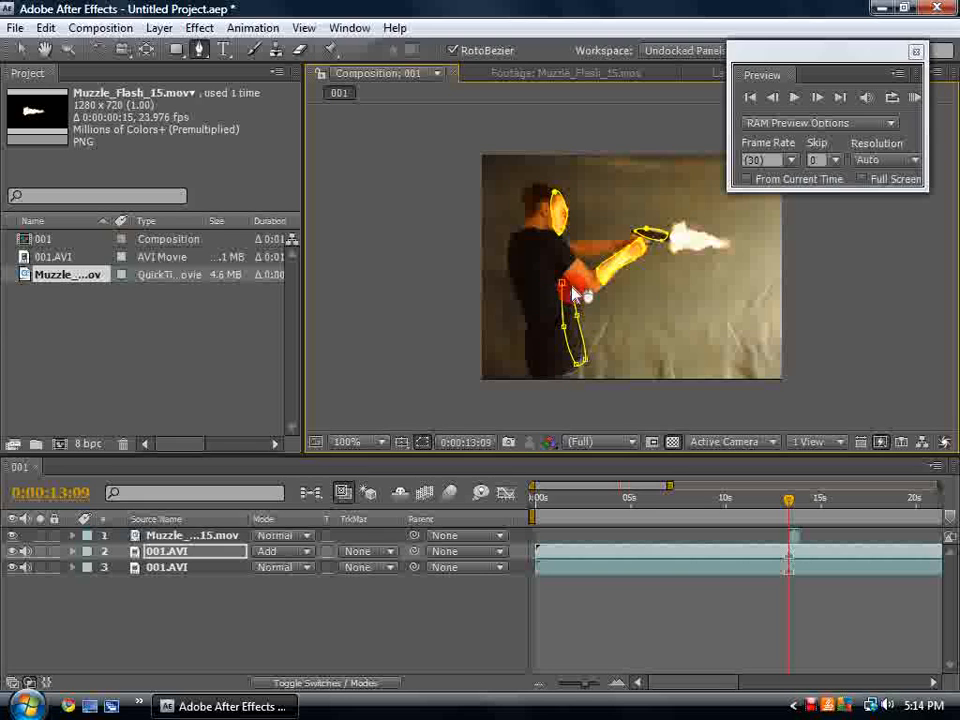
{"action": "left_click", "coordinate": [573, 289]}
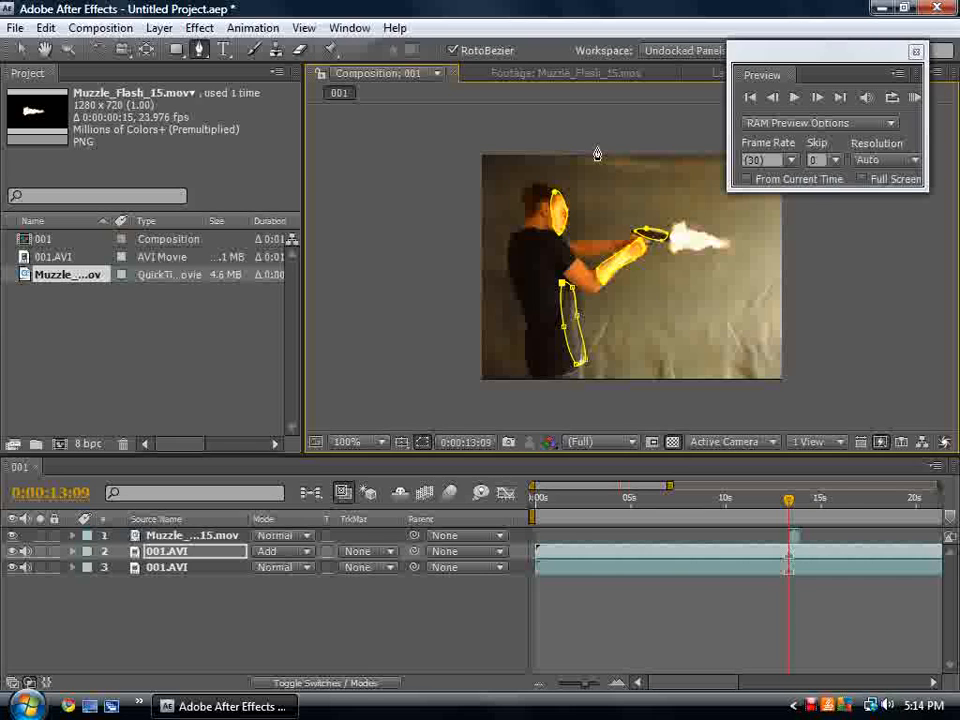
{"action": "left_click", "coordinate": [177, 50]}
{"action": "left_click_drag", "start_coordinate": [176, 55], "coordinate": [213, 95]}
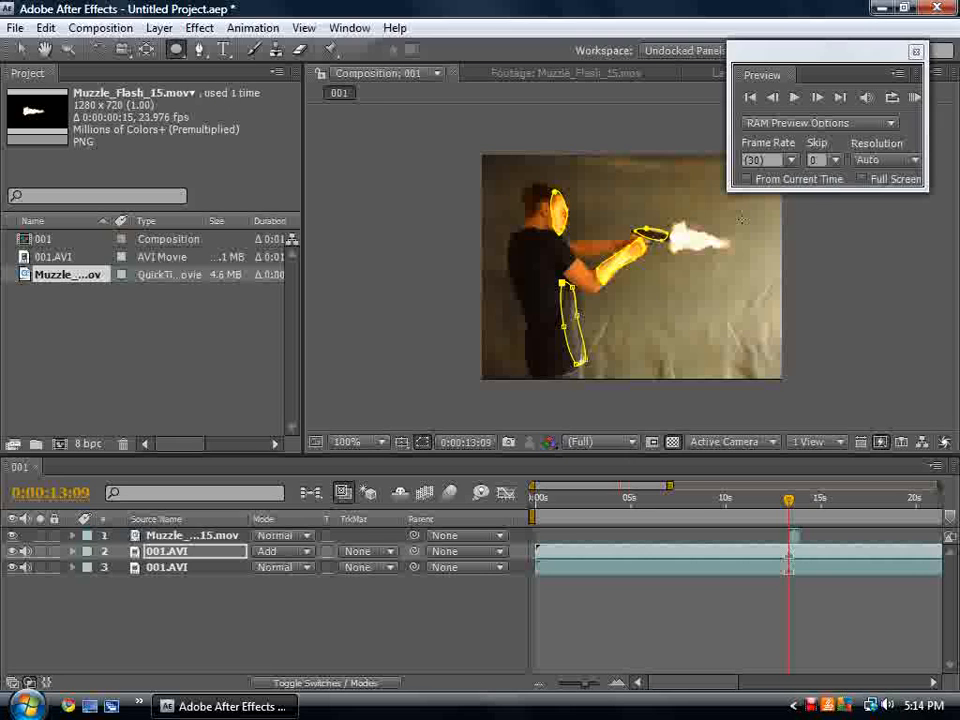
{"action": "left_click_drag", "start_coordinate": [709, 190], "coordinate": [845, 293]}
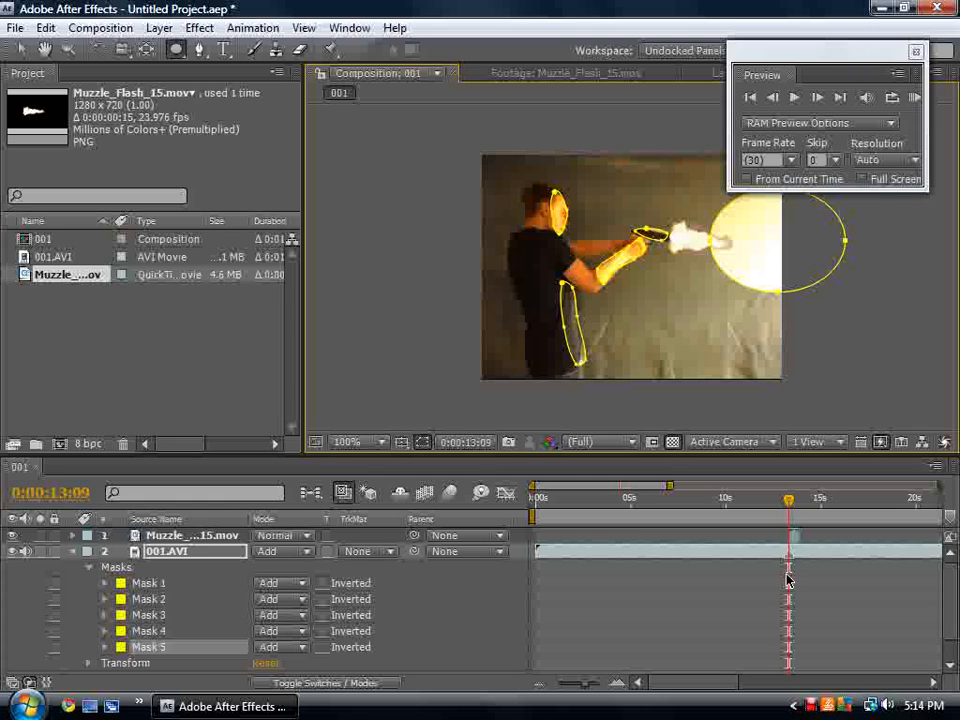
{"action": "left_click_drag", "start_coordinate": [789, 500], "coordinate": [790, 505]}
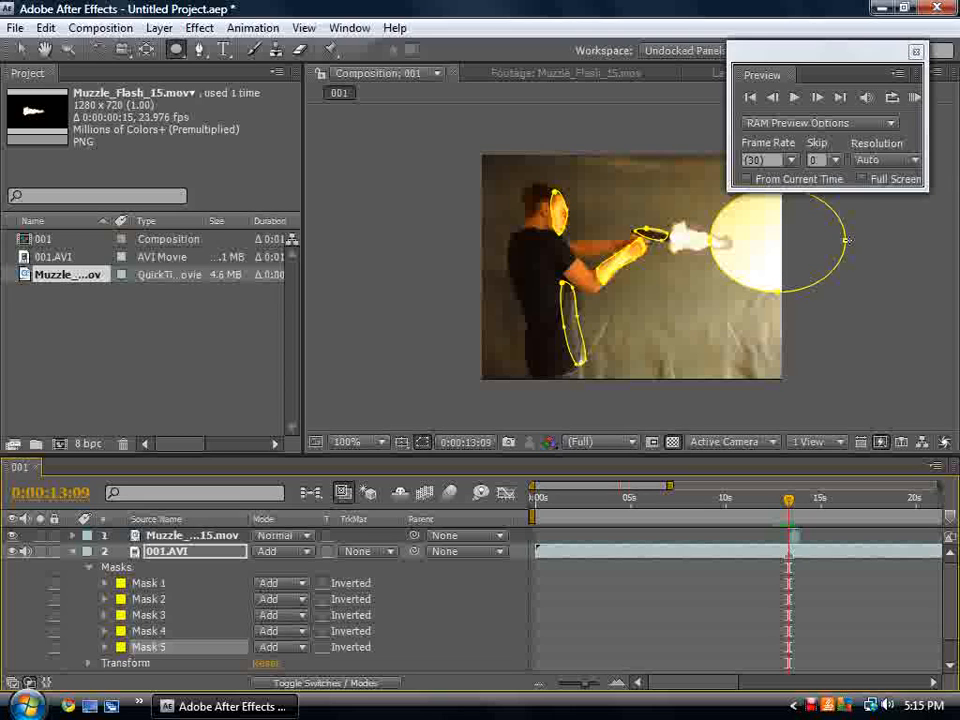
{"action": "left_click", "coordinate": [75, 28]}
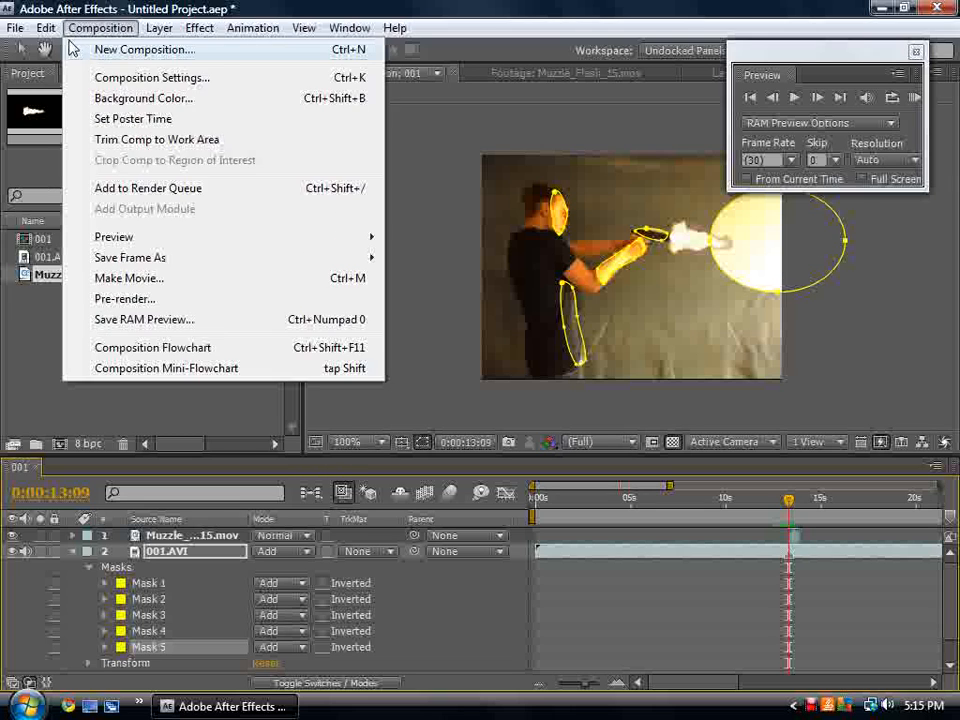
{"action": "mouse_move", "coordinate": [46, 28]}
{"action": "left_click", "coordinate": [53, 51]}
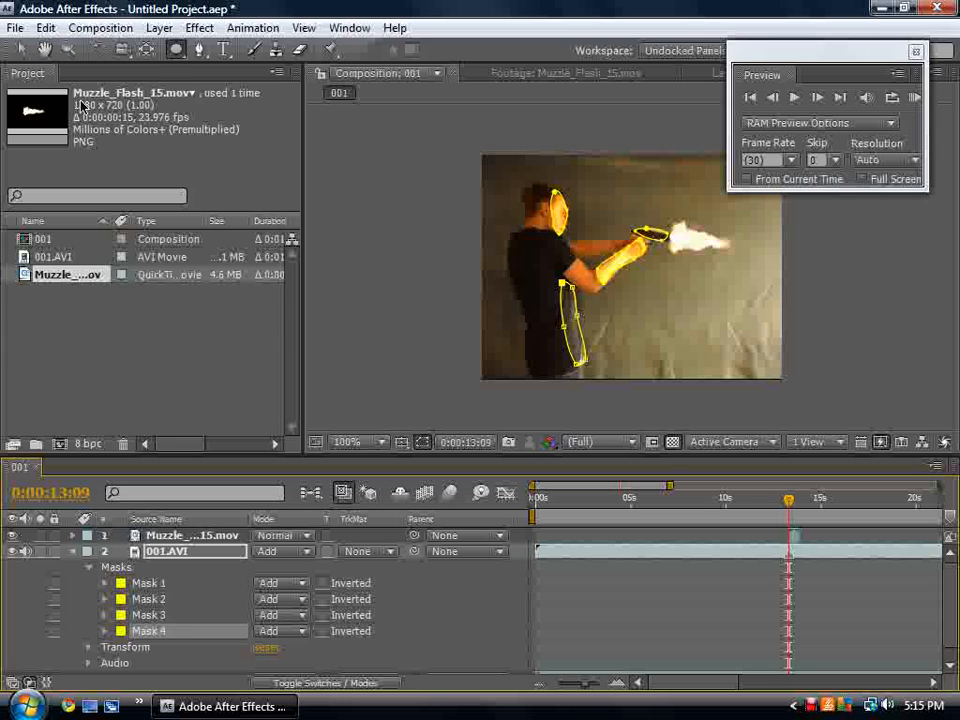
- Draw a closed, flat oval Pen tool mask on the backdrop just above the muzzle flash
{"action": "left_click", "coordinate": [198, 50]}
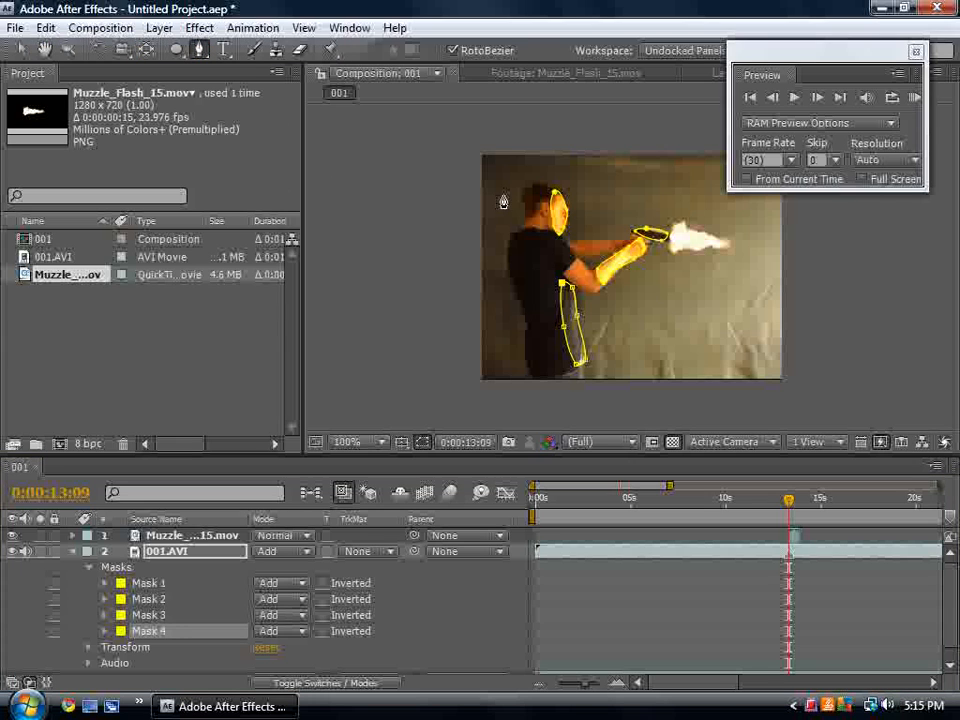
{"action": "left_click", "coordinate": [682, 204]}
{"action": "left_click", "coordinate": [716, 215]}
{"action": "left_click", "coordinate": [734, 208]}
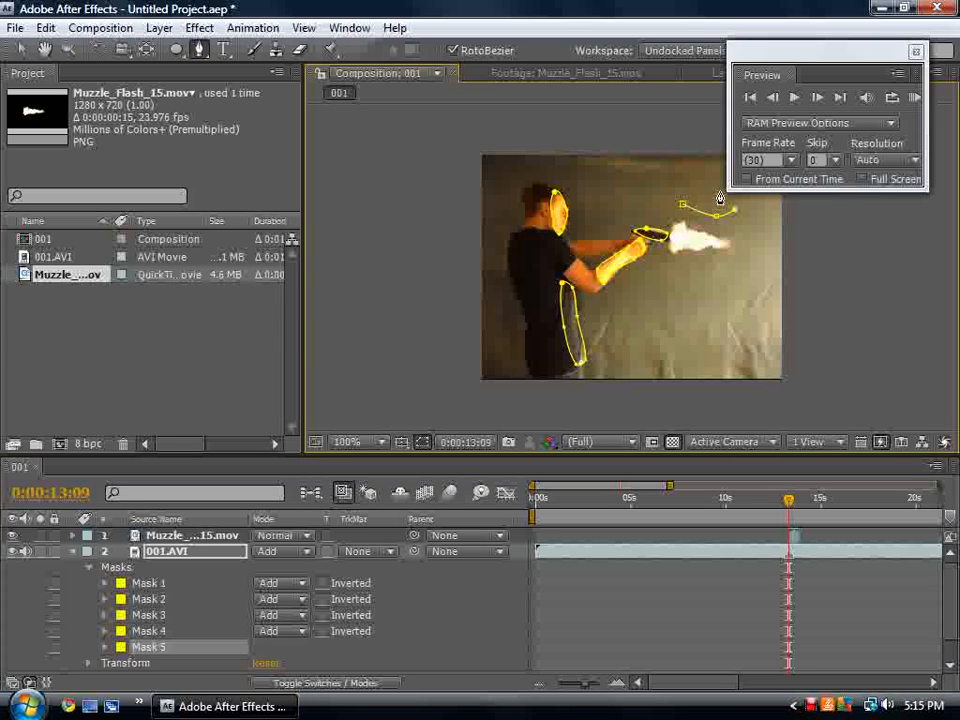
{"action": "left_click", "coordinate": [677, 190]}
{"action": "left_click", "coordinate": [682, 206]}
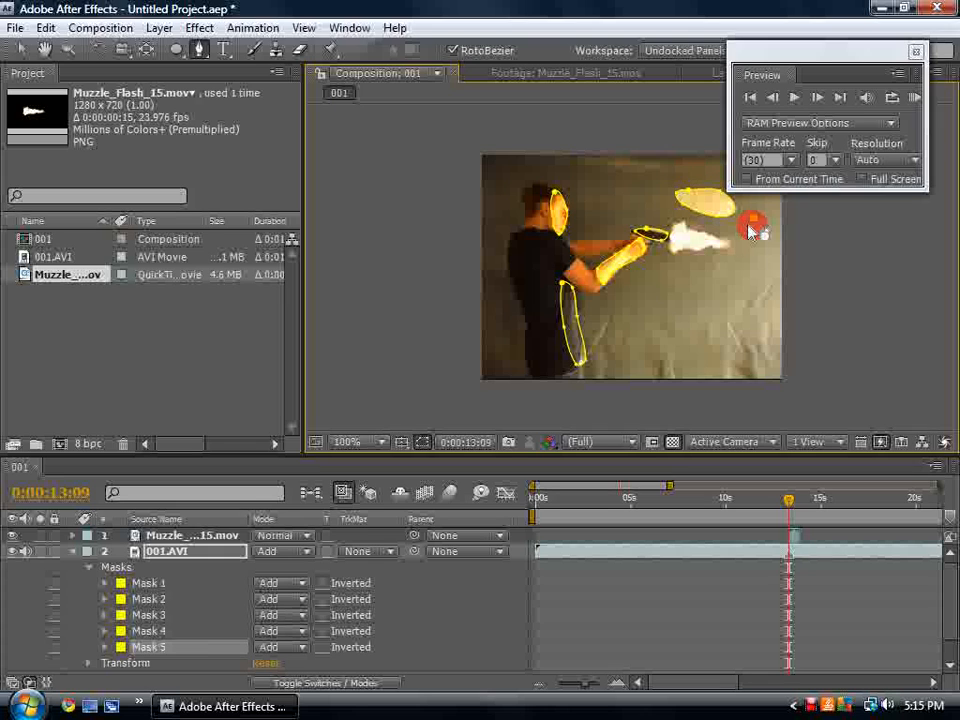
- Draw a tall, narrow Pen tool mask on the backdrop beyond the tip of the muzzle flash
{"action": "left_click", "coordinate": [753, 217]}
{"action": "left_click", "coordinate": [747, 261]}
{"action": "left_click", "coordinate": [762, 267]}
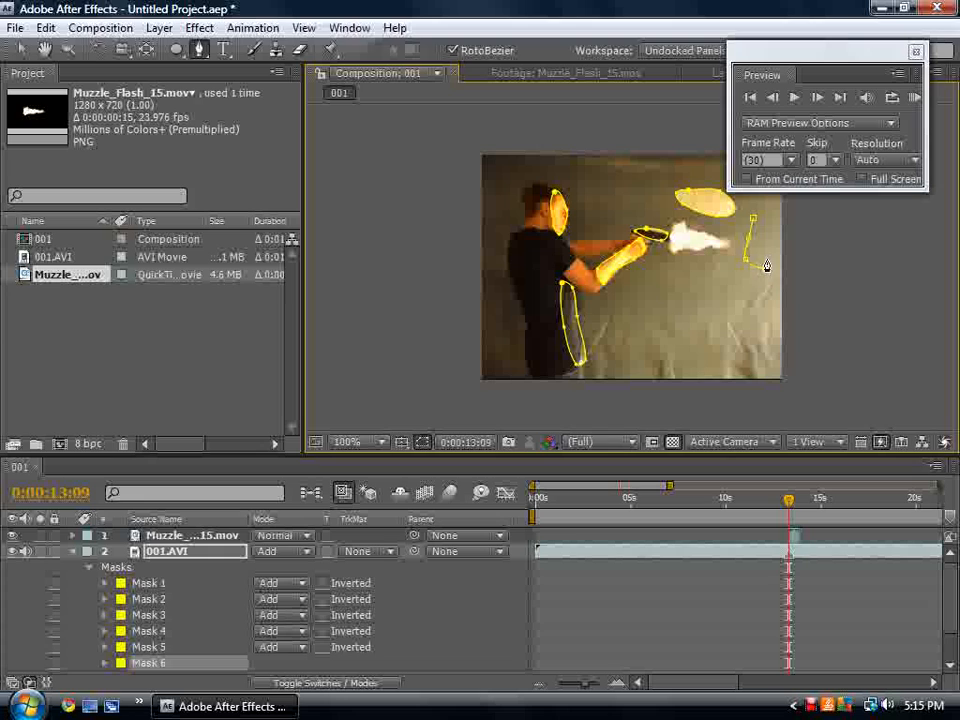
{"action": "left_click", "coordinate": [766, 226]}
{"action": "left_click", "coordinate": [754, 217]}
- Draw a closed, flat Pen tool mask on the backdrop just below the muzzle flash
{"action": "left_click", "coordinate": [665, 271]}
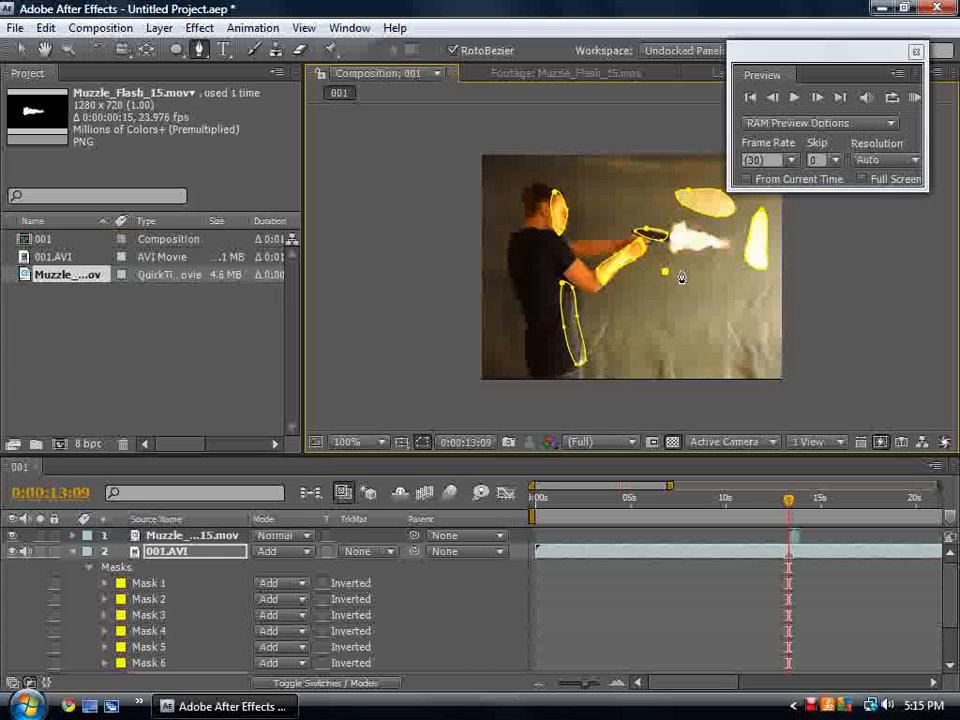
{"action": "left_click", "coordinate": [693, 265]}
{"action": "left_click", "coordinate": [716, 266]}
{"action": "left_click", "coordinate": [713, 277]}
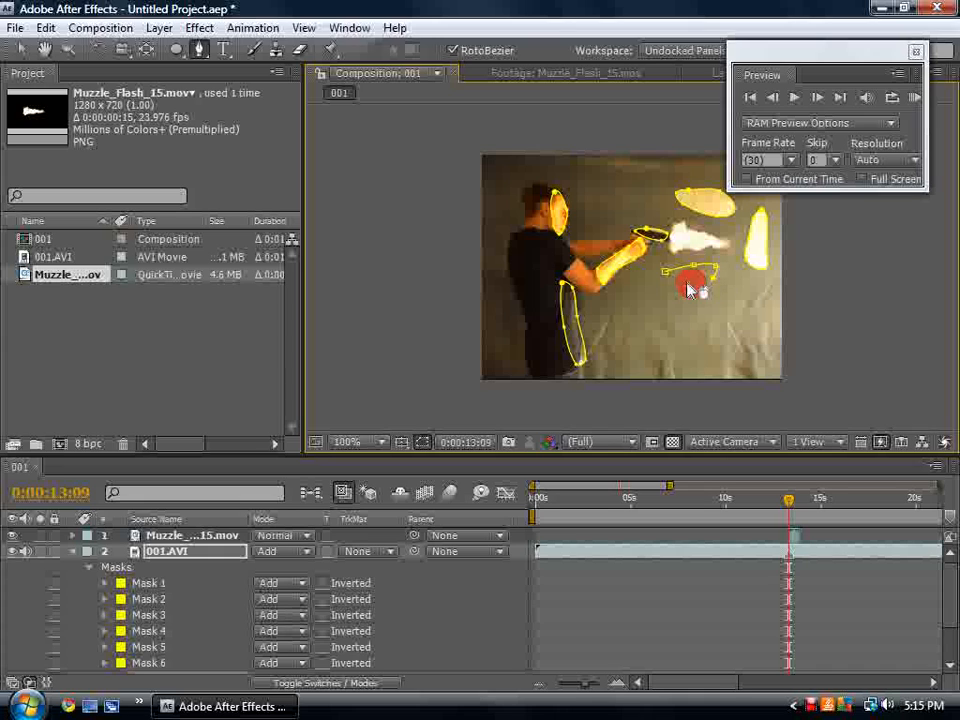
{"action": "left_click", "coordinate": [690, 283]}
{"action": "left_click", "coordinate": [664, 284]}
{"action": "left_click", "coordinate": [665, 271]}
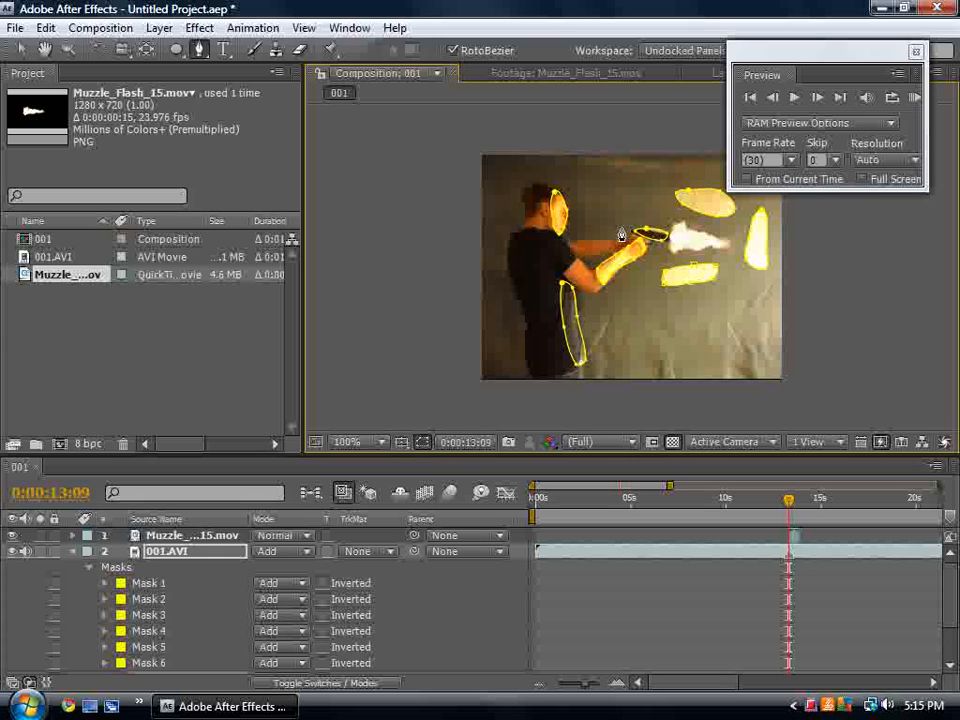
- Hide the mask outlines in the composition view, switch to the Selection tool and collapse the masked 001.AVI layer's properties
{"action": "left_click", "coordinate": [424, 444]}
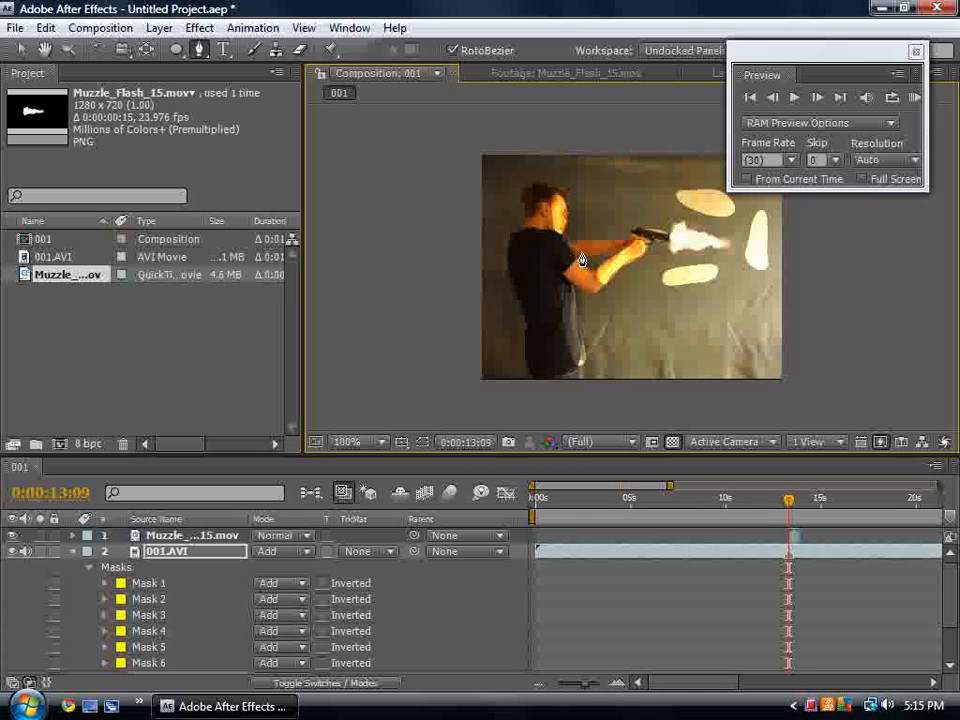
{"action": "left_click", "coordinate": [22, 49]}
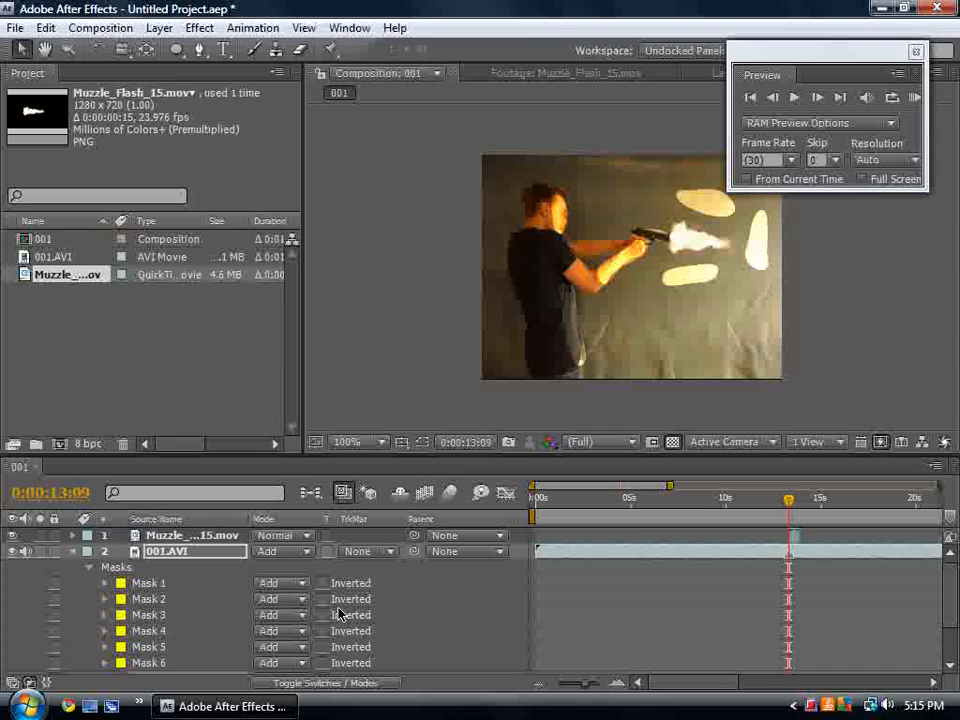
{"action": "left_click", "coordinate": [72, 553]}
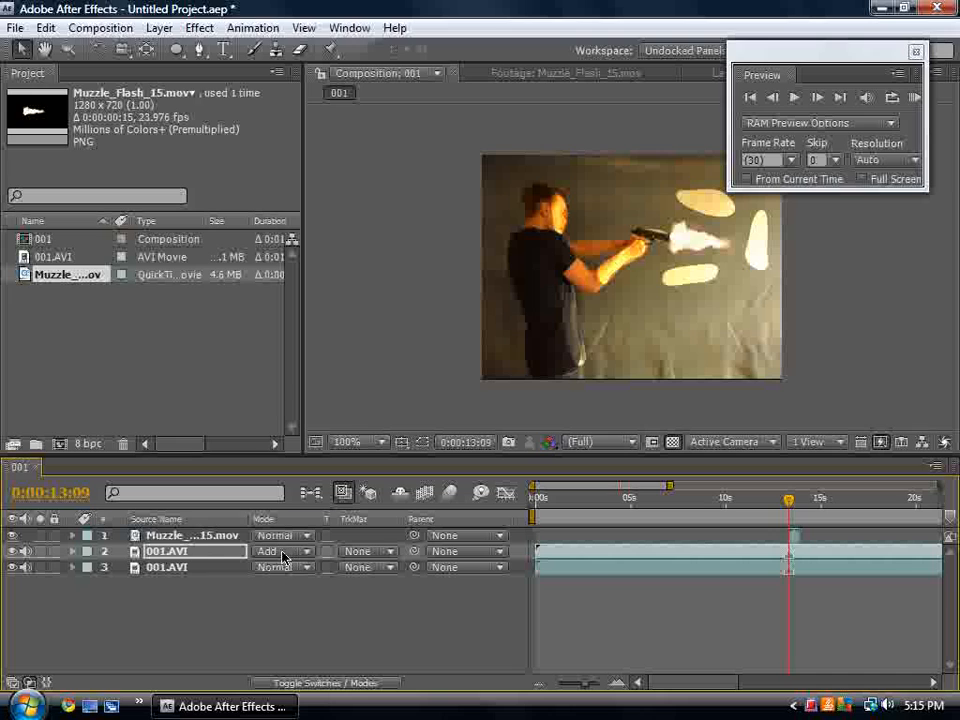
- Select all seven masks on the Add-mode 001.AVI layer, set their Mask Feather to 37 pixels and collapse the layer
{"action": "left_click", "coordinate": [72, 552]}
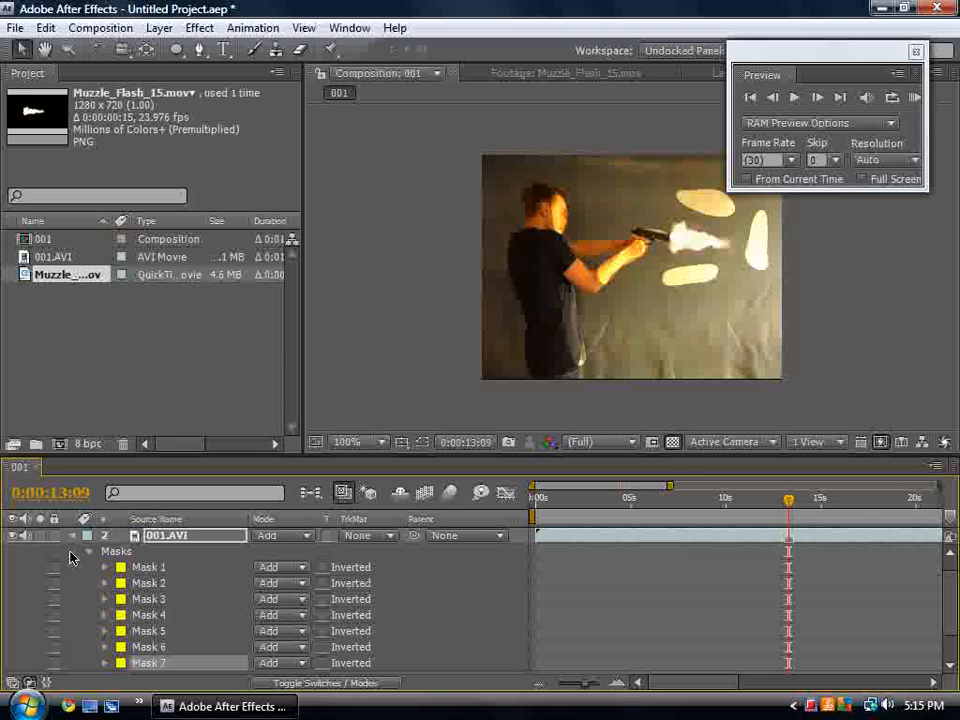
{"action": "left_click_drag", "start_coordinate": [80, 560], "coordinate": [157, 622]}
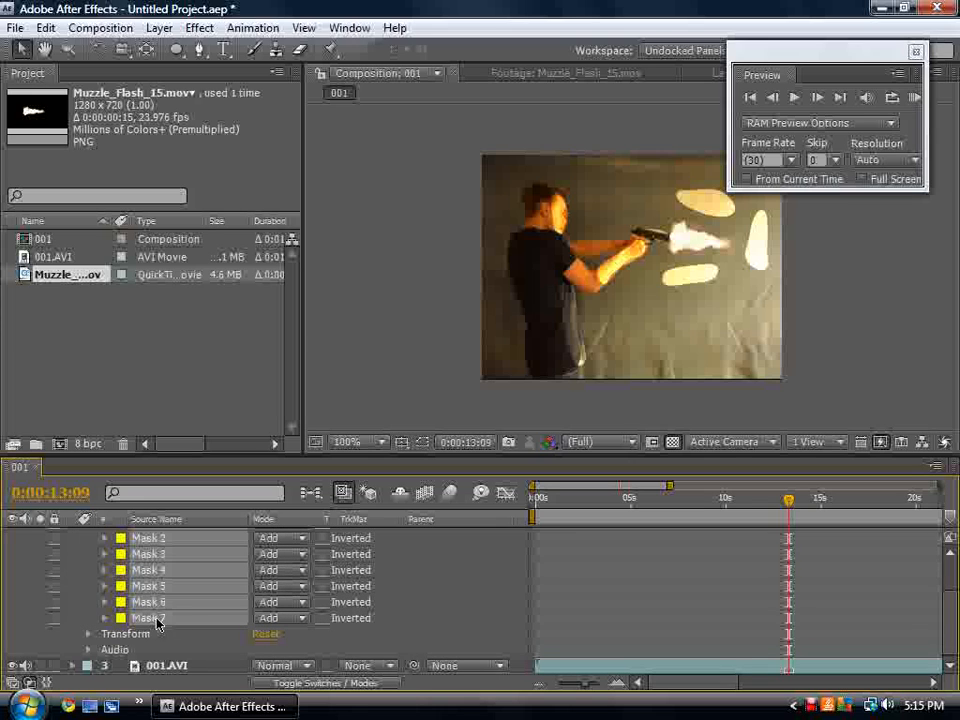
{"action": "left_click", "coordinate": [104, 553]}
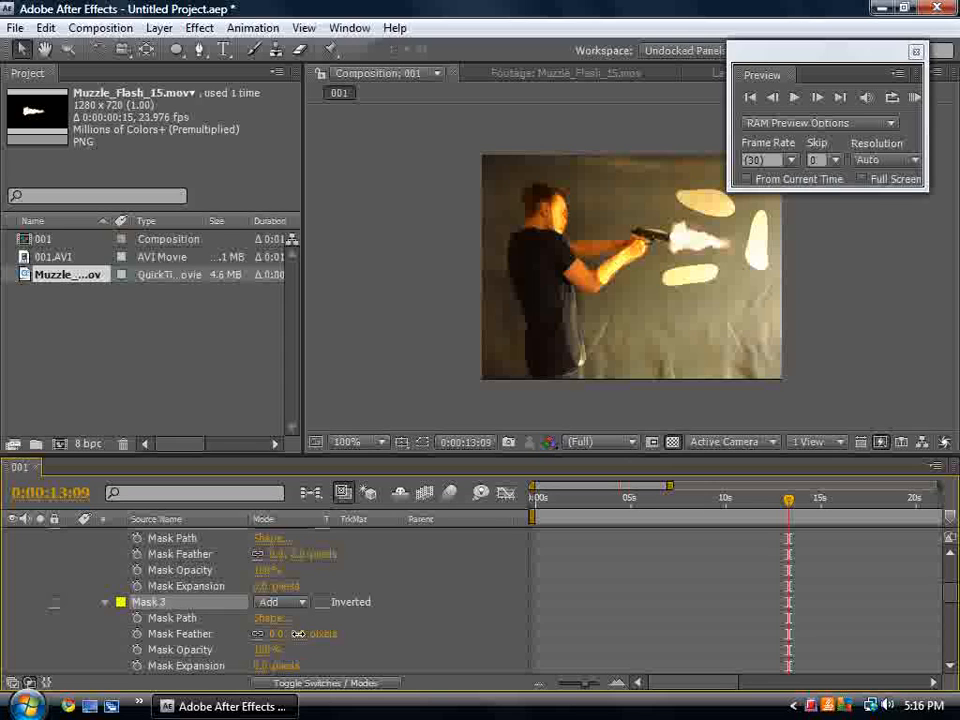
{"action": "left_click_drag", "start_coordinate": [298, 633], "coordinate": [325, 629]}
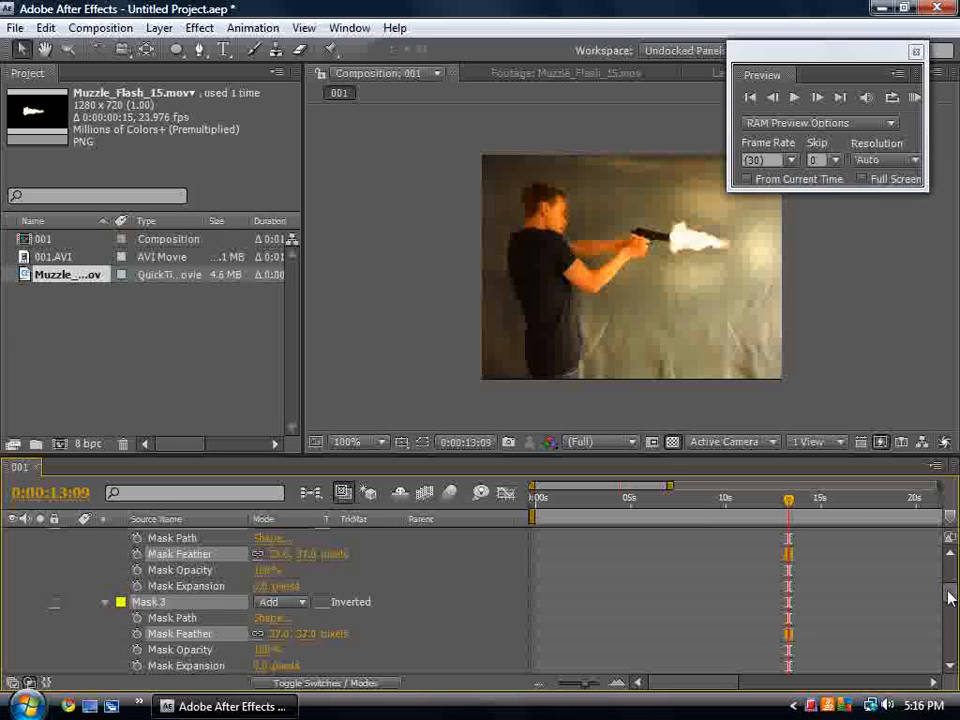
{"action": "left_click_drag", "start_coordinate": [950, 597], "coordinate": [950, 562]}
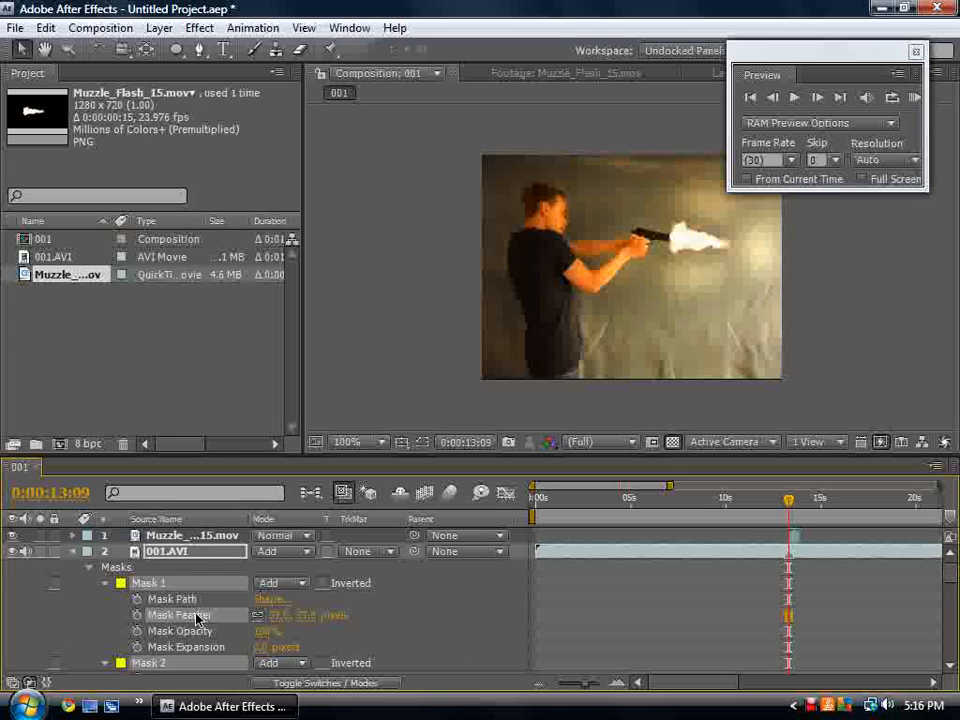
{"action": "left_click", "coordinate": [72, 551]}
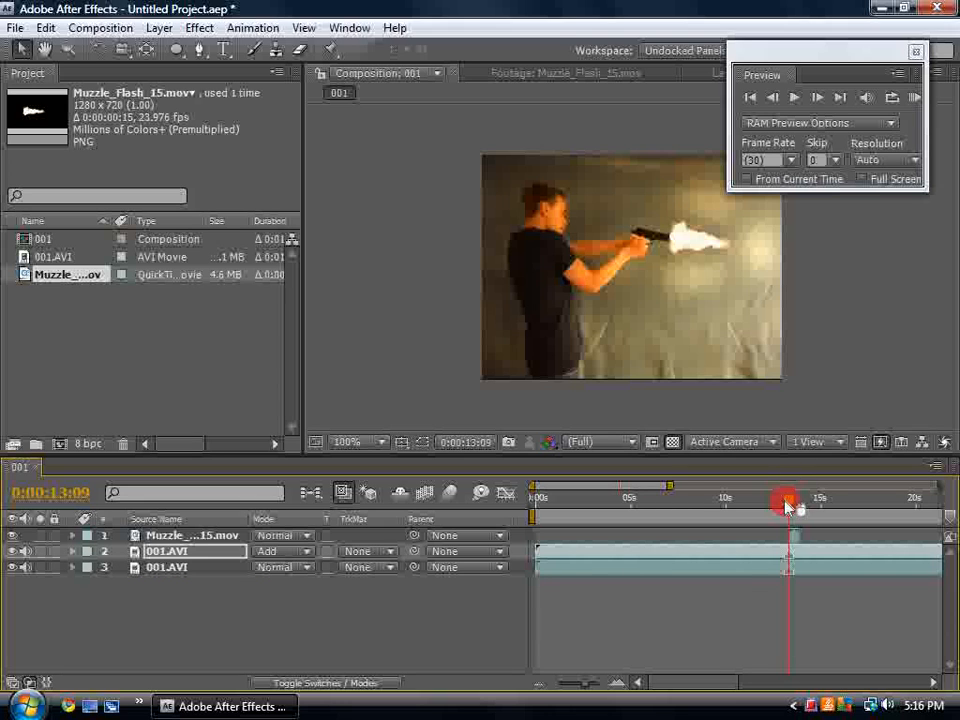
- Trim the start and end of the Add-mode 001.AVI layer to about 0:00:13:08 and 0:00:13:12 around the muzzle flash
{"action": "mouse_move", "coordinate": [787, 497]}
{"action": "left_mouse_down"}
{"action": "mouse_move", "coordinate": [761, 499]}
{"action": "mouse_move", "coordinate": [784, 501]}
{"action": "left_mouse_up"}
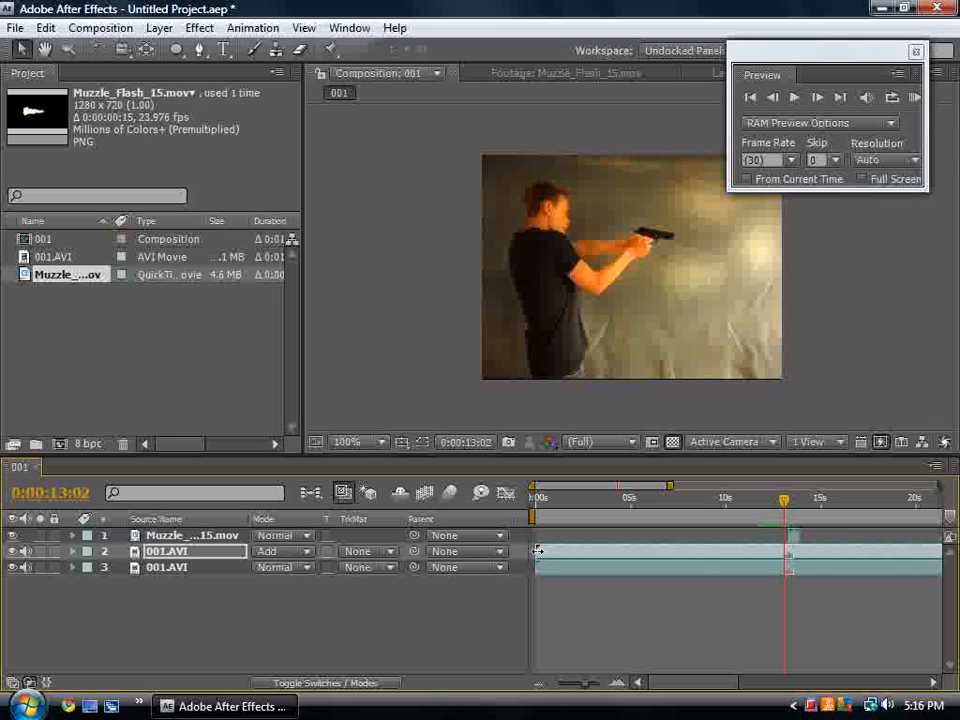
{"action": "left_click_drag", "start_coordinate": [537, 552], "coordinate": [792, 555]}
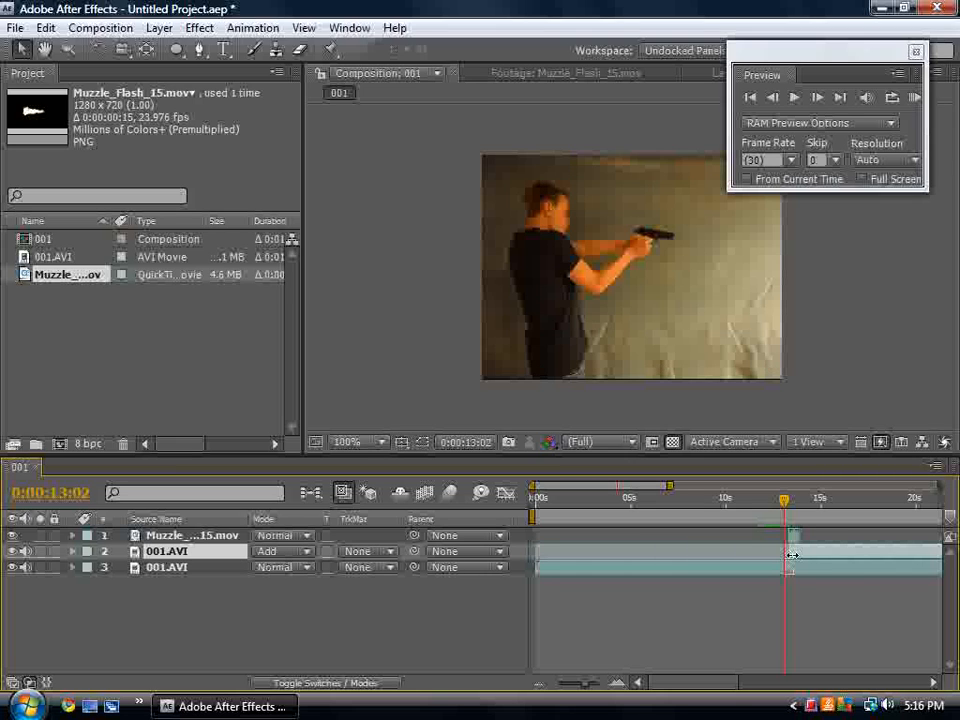
{"action": "mouse_move", "coordinate": [784, 502]}
{"action": "left_mouse_down"}
{"action": "mouse_move", "coordinate": [814, 502]}
{"action": "mouse_move", "coordinate": [791, 504]}
{"action": "left_mouse_up"}
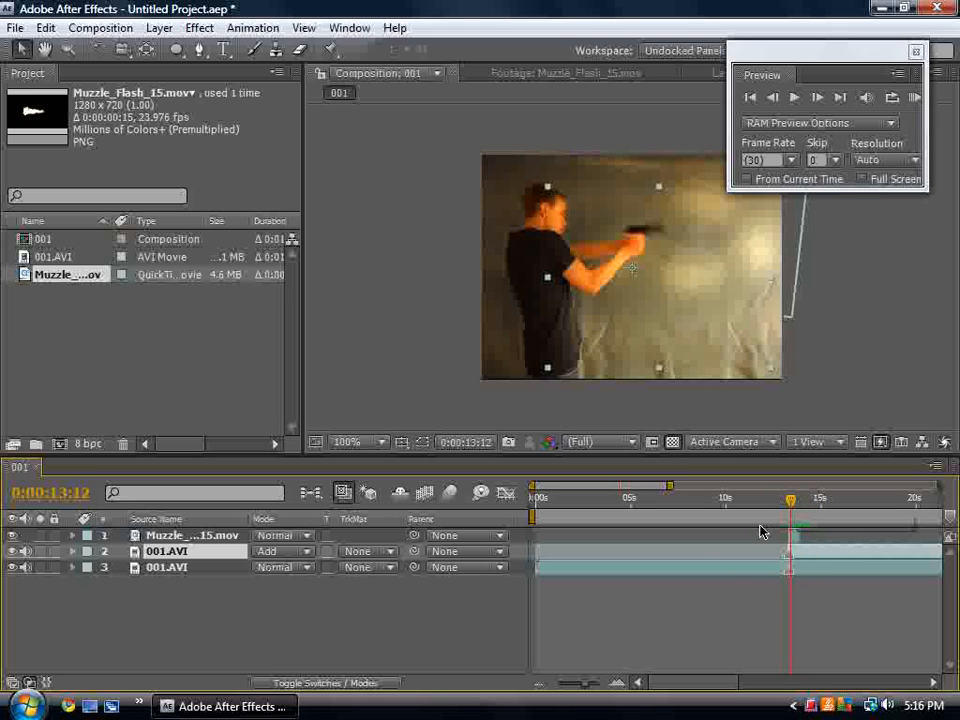
{"action": "left_click_drag", "start_coordinate": [685, 682], "coordinate": [880, 679]}
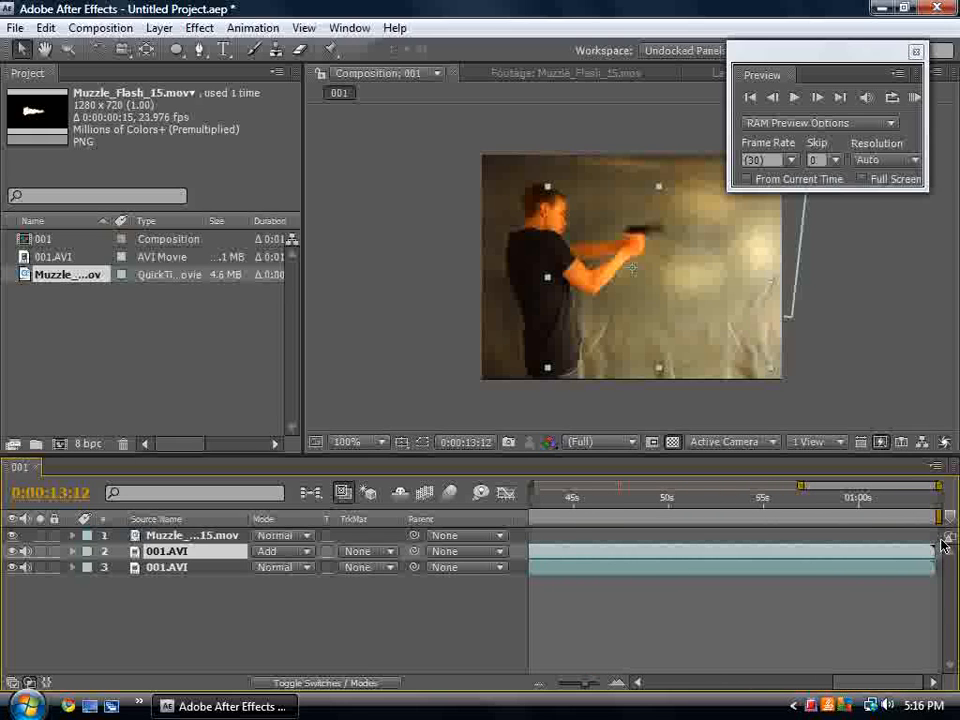
{"action": "left_click_drag", "start_coordinate": [937, 551], "coordinate": [775, 526]}
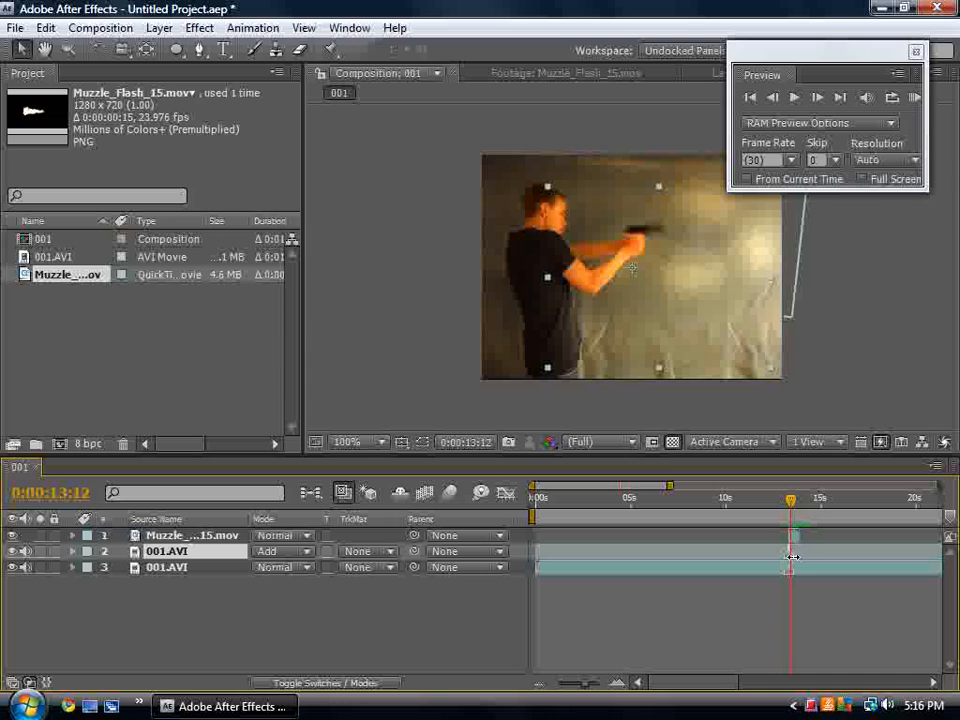
{"action": "left_click_drag", "start_coordinate": [792, 557], "coordinate": [791, 560]}
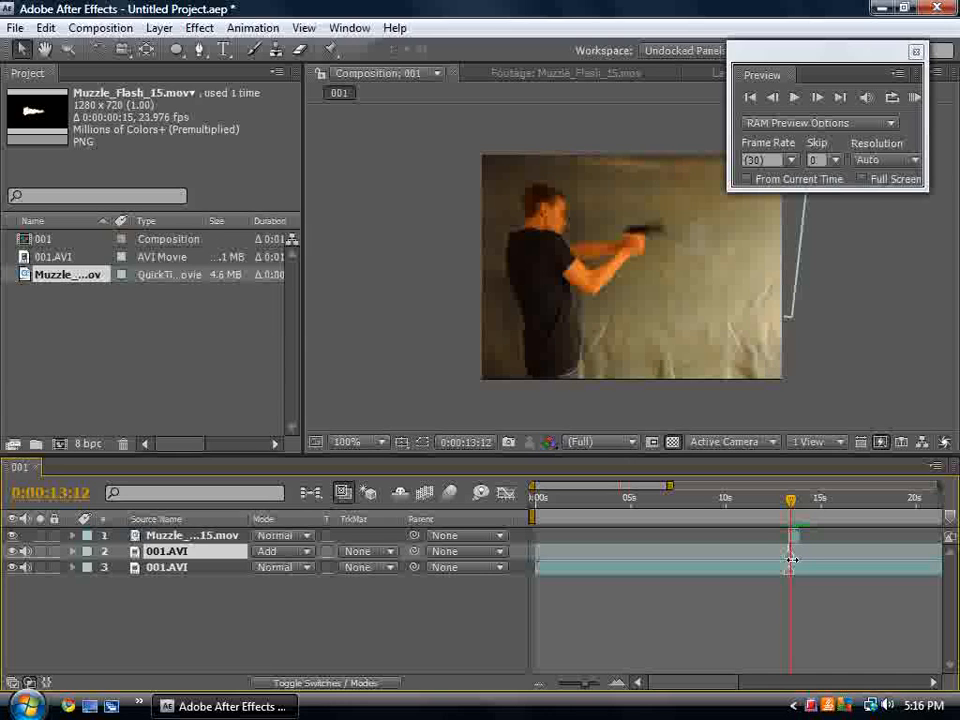
- Shift the Add-mode 001.AVI layer to start with the muzzle flash at 0:00:13:09, trim it to one frame and play back the shot
{"action": "left_click_drag", "start_coordinate": [583, 688], "coordinate": [613, 686]}
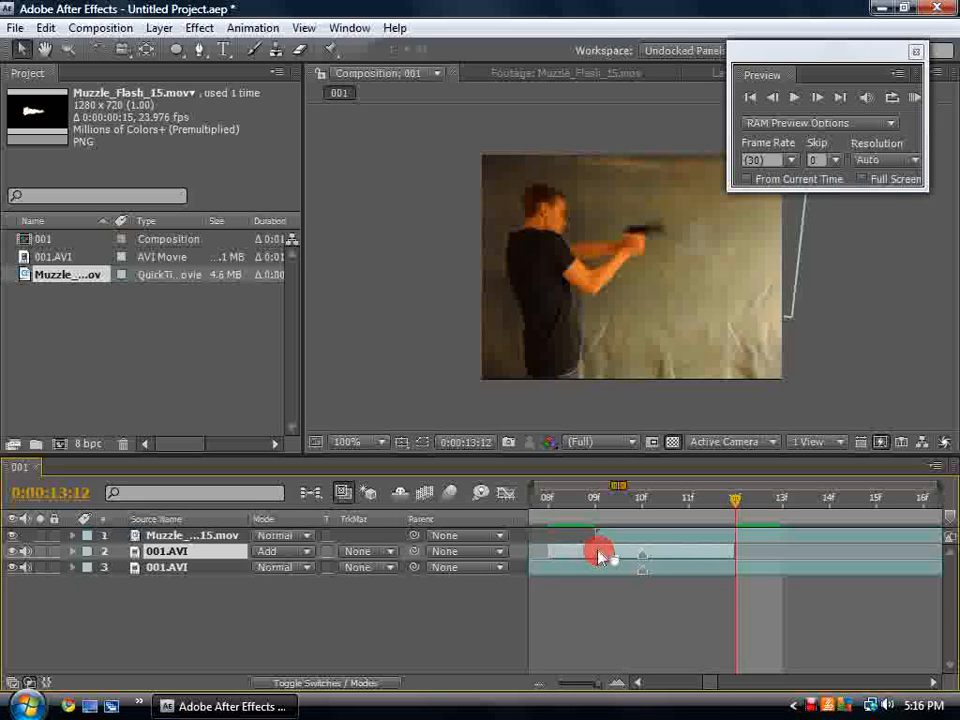
{"action": "left_click_drag", "start_coordinate": [600, 556], "coordinate": [624, 553]}
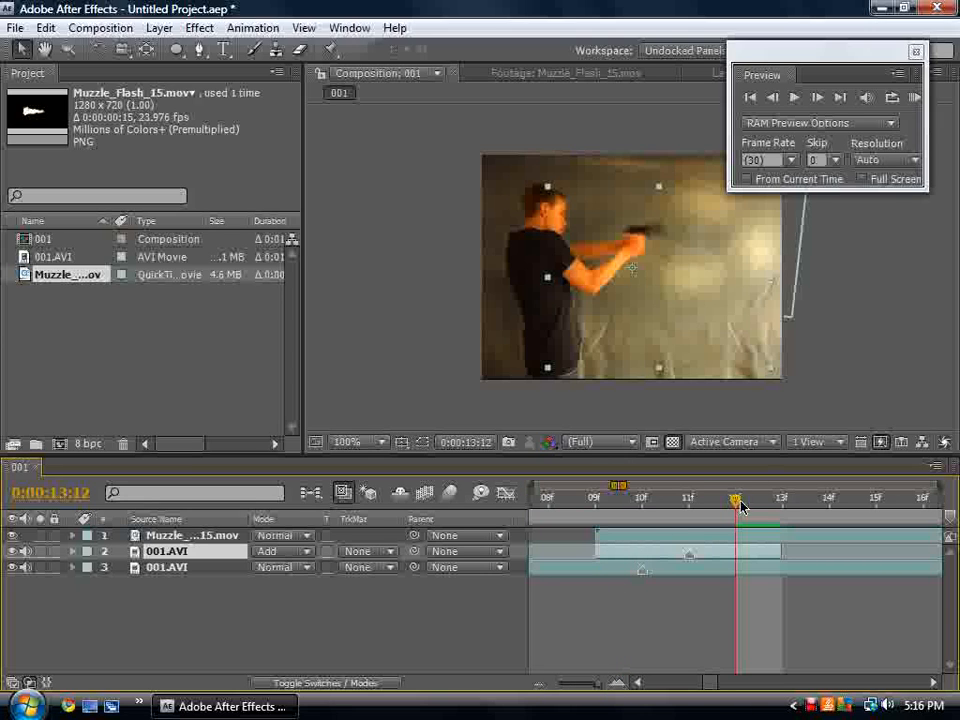
{"action": "left_click_drag", "start_coordinate": [722, 505], "coordinate": [595, 500]}
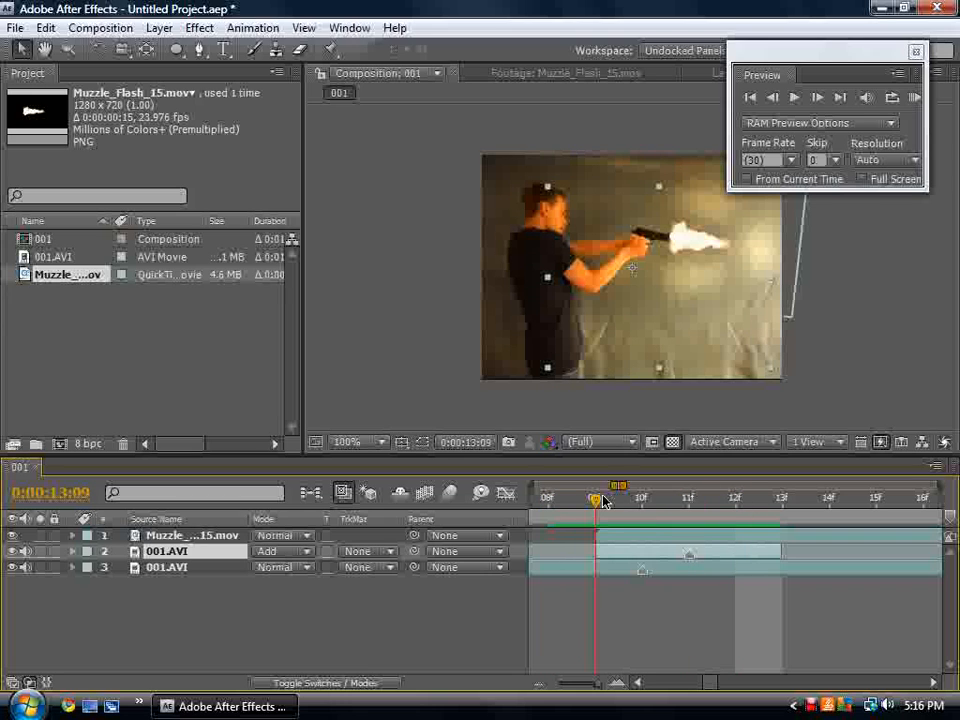
{"action": "left_click_drag", "start_coordinate": [787, 555], "coordinate": [641, 553]}
{"action": "left_click", "coordinate": [794, 97]}
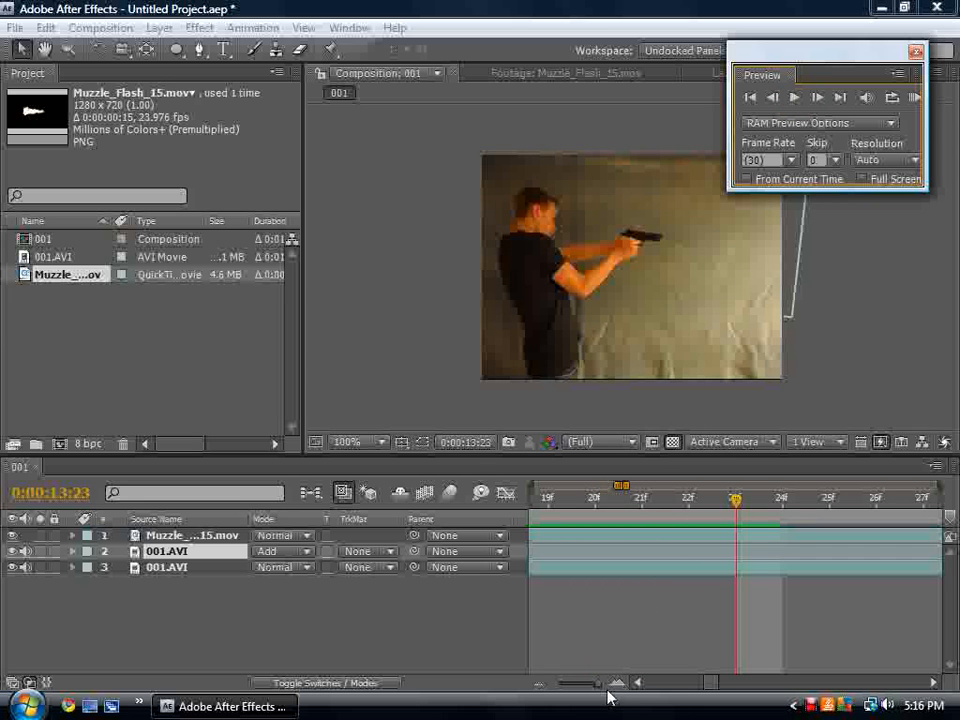
{"action": "left_click_drag", "start_coordinate": [597, 683], "coordinate": [566, 683]}
{"action": "left_click", "coordinate": [643, 505]}
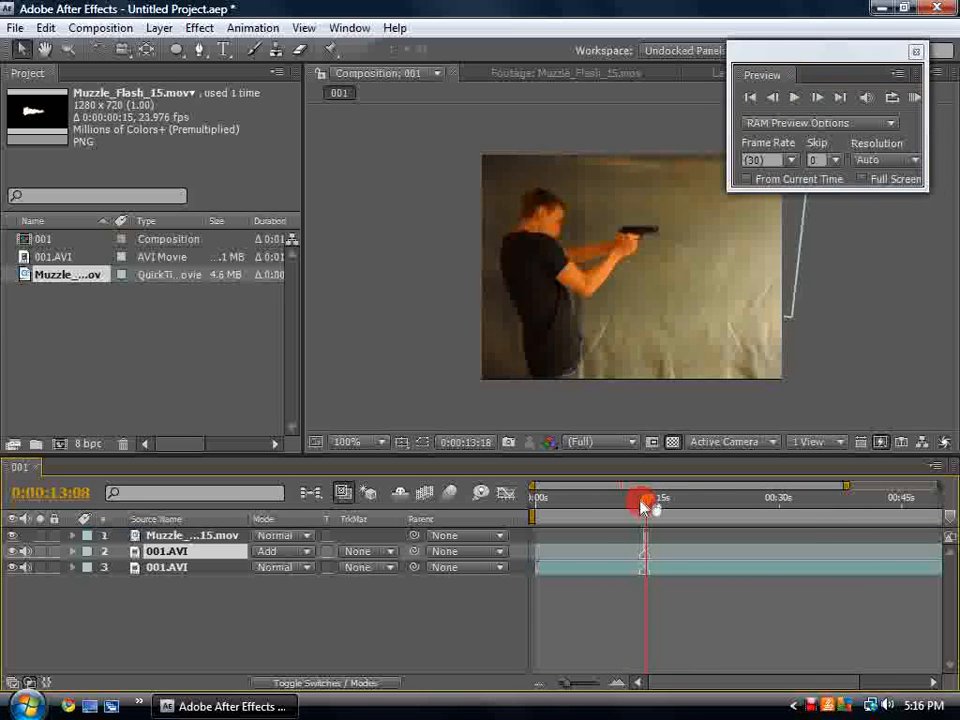
{"action": "left_click_drag", "start_coordinate": [643, 505], "coordinate": [632, 502]}
{"action": "left_click", "coordinate": [798, 98]}
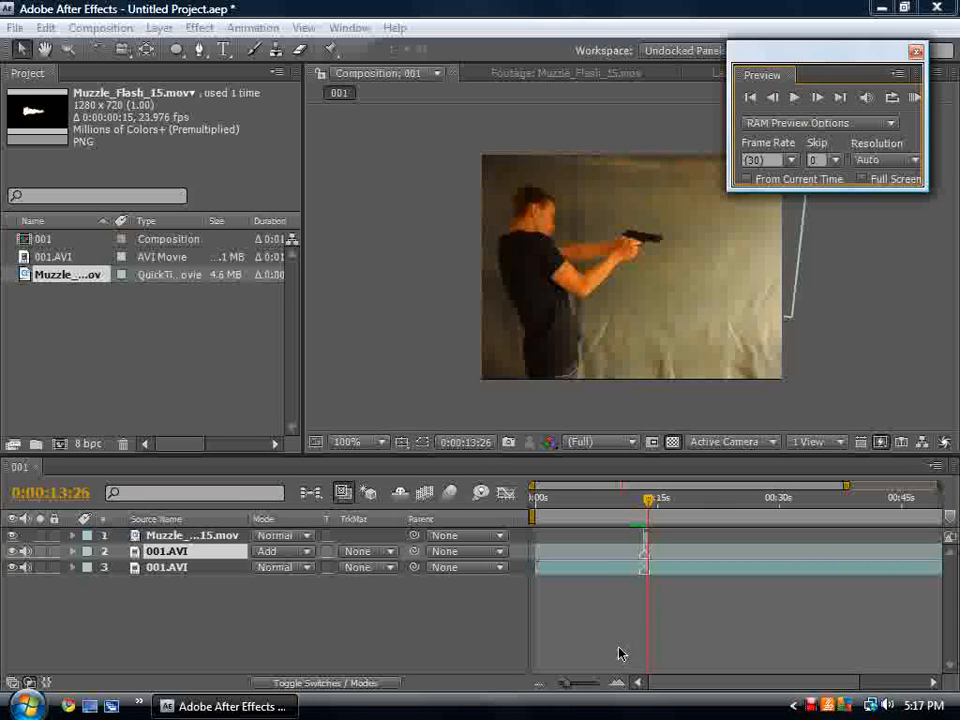
- Move the muzzle flash clip and the one-frame Add-mode 001.AVI layer one frame forward to start at 0:00:13:10
{"action": "left_click_drag", "start_coordinate": [574, 686], "coordinate": [598, 692]}
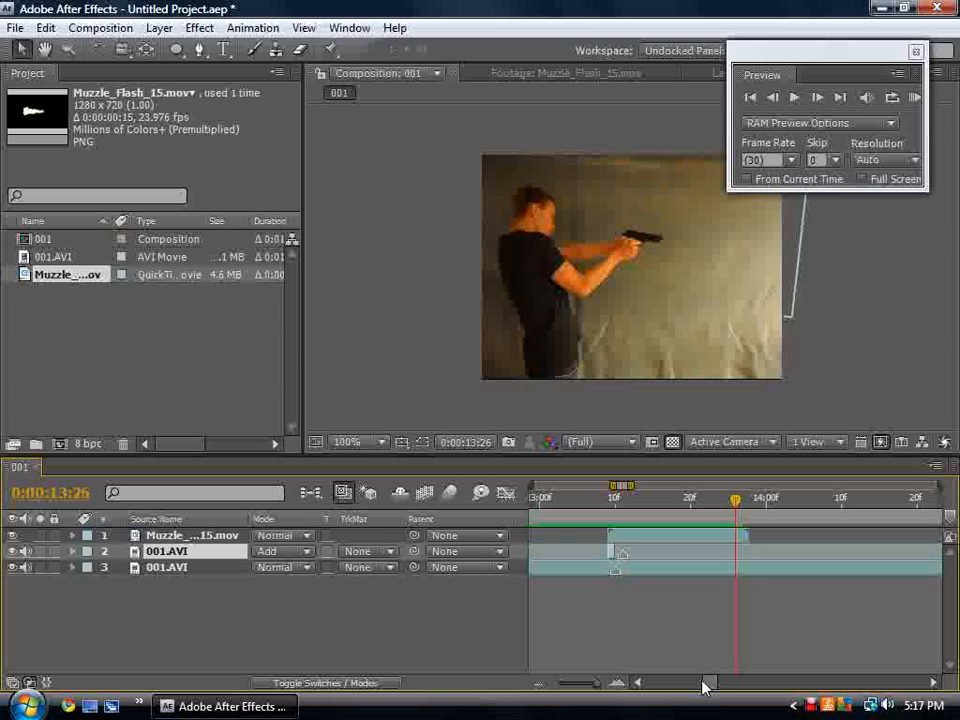
{"action": "left_click_drag", "start_coordinate": [619, 540], "coordinate": [626, 541]}
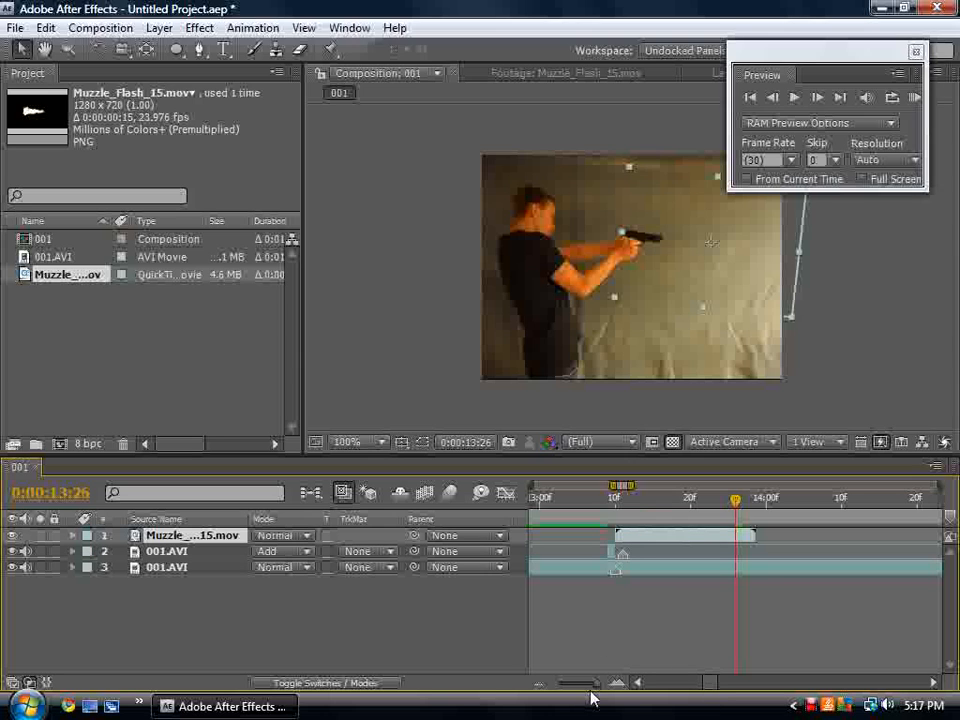
{"action": "left_click_drag", "start_coordinate": [597, 689], "coordinate": [601, 688]}
{"action": "left_click_drag", "start_coordinate": [714, 686], "coordinate": [711, 688]}
{"action": "left_click_drag", "start_coordinate": [613, 562], "coordinate": [644, 560]}
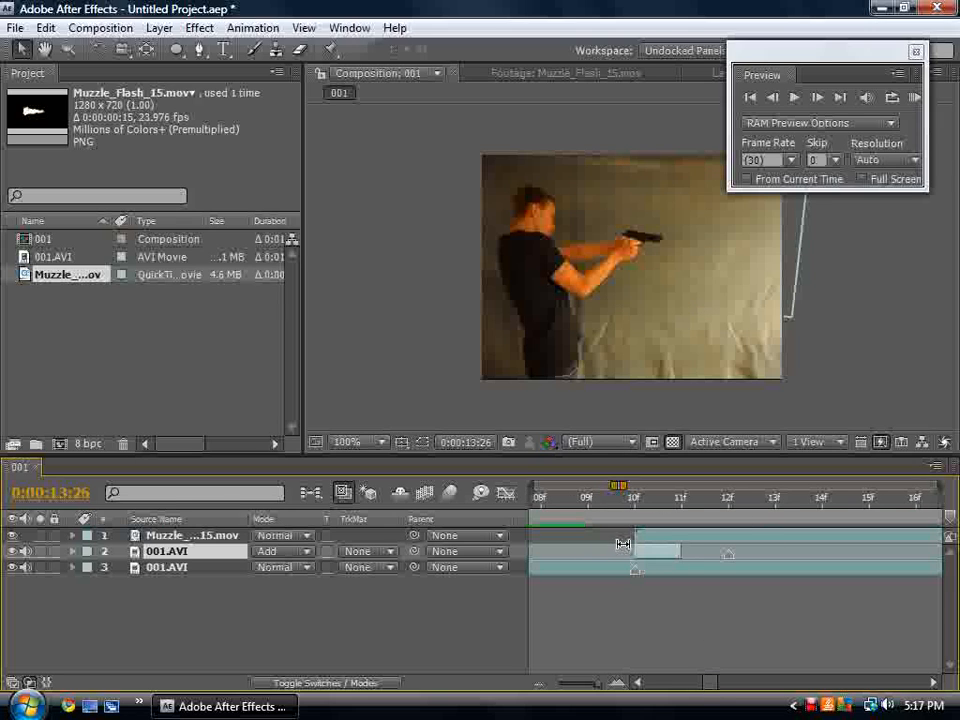
- Play back the retimed shot several times from just before the muzzle flash to check its timing and lighting
{"action": "left_click", "coordinate": [556, 511]}
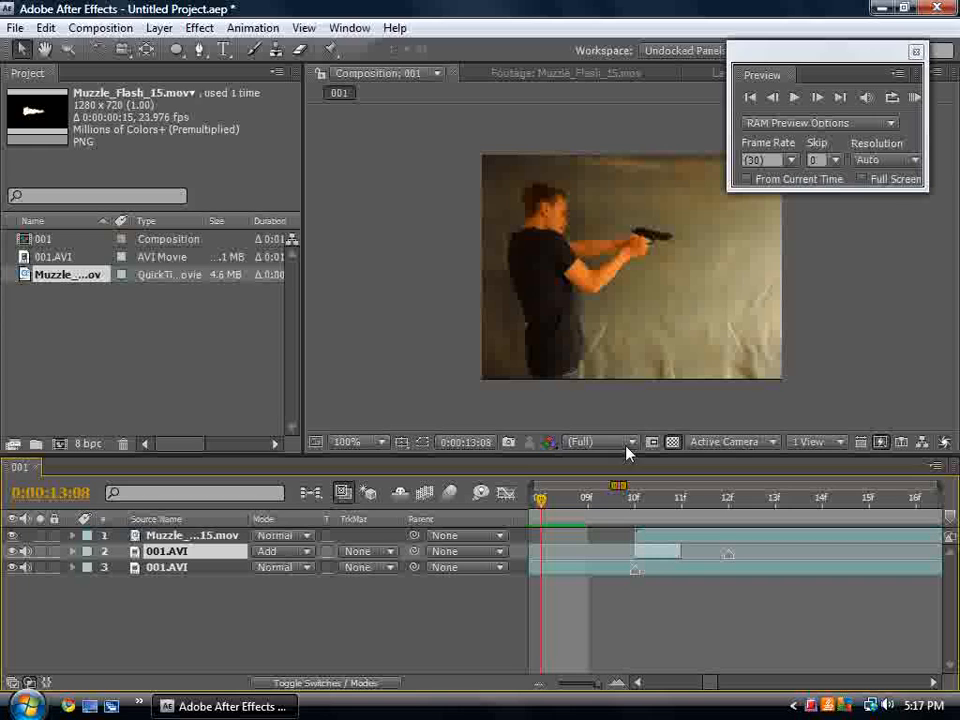
{"action": "left_click", "coordinate": [795, 97]}
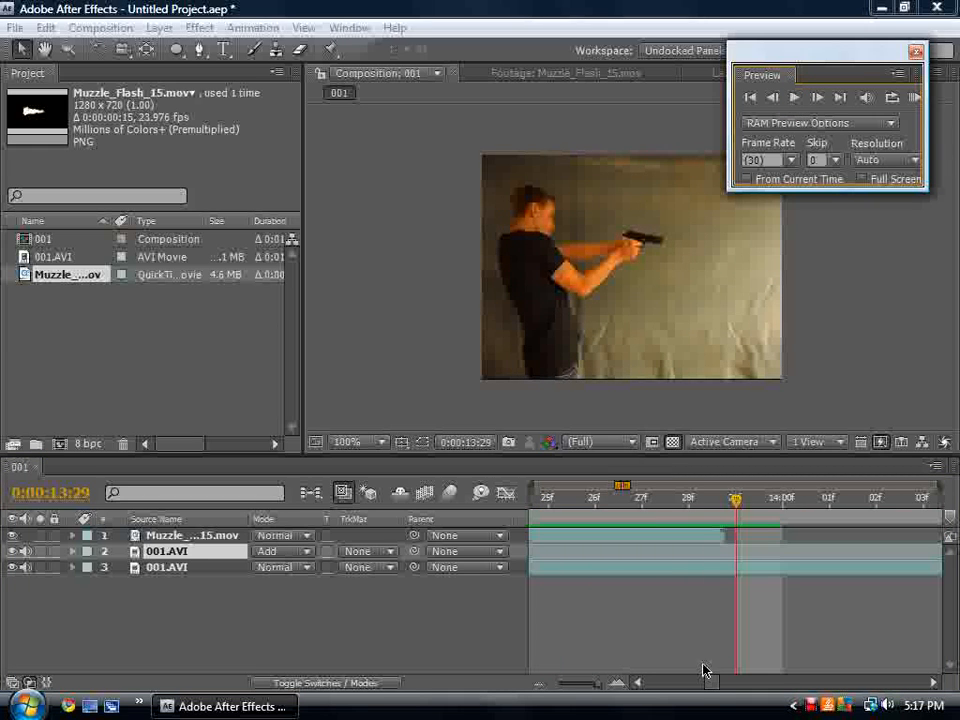
{"action": "left_click_drag", "start_coordinate": [712, 690], "coordinate": [703, 692]}
{"action": "left_click_drag", "start_coordinate": [595, 689], "coordinate": [583, 690]}
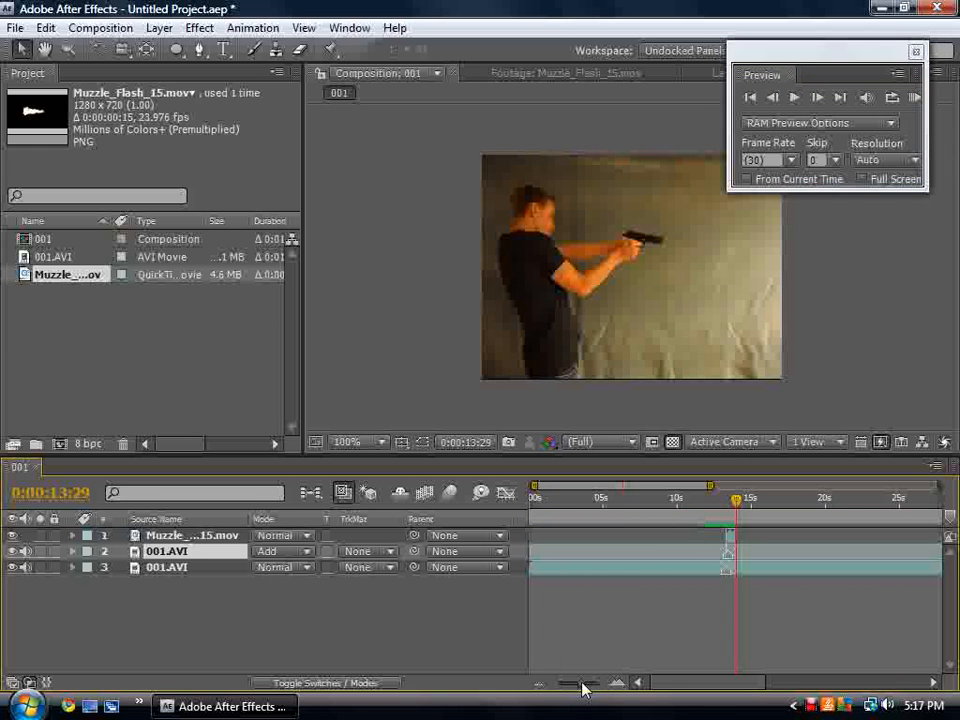
{"action": "left_click_drag", "start_coordinate": [736, 499], "coordinate": [716, 500]}
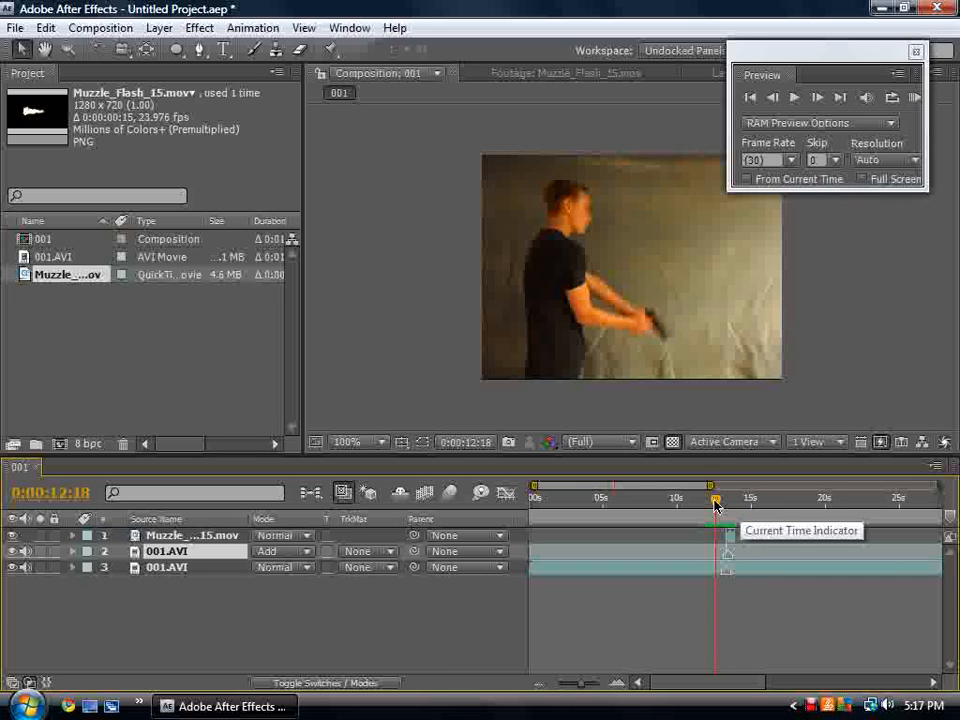
{"action": "left_click", "coordinate": [797, 98]}
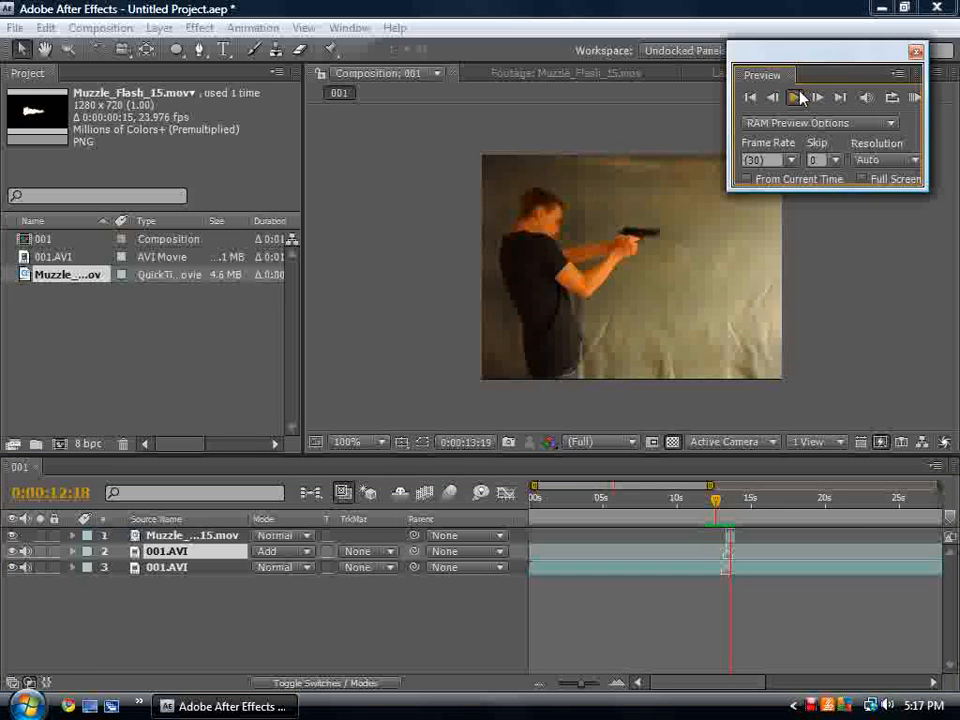
{"action": "left_click_drag", "start_coordinate": [736, 498], "coordinate": [720, 503]}
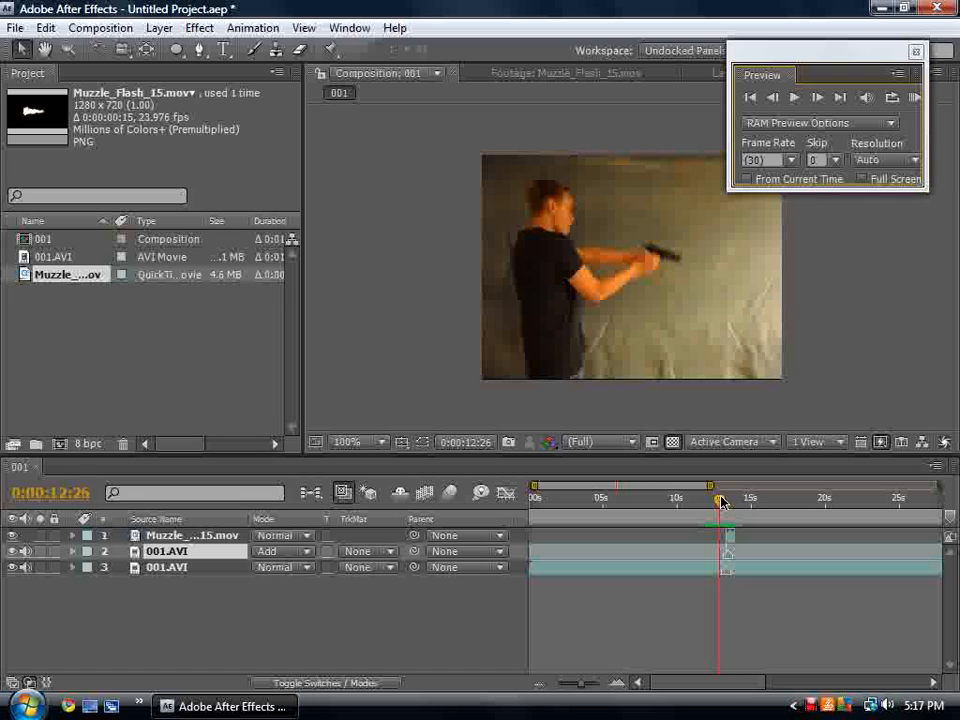
{"action": "left_click", "coordinate": [797, 97]}
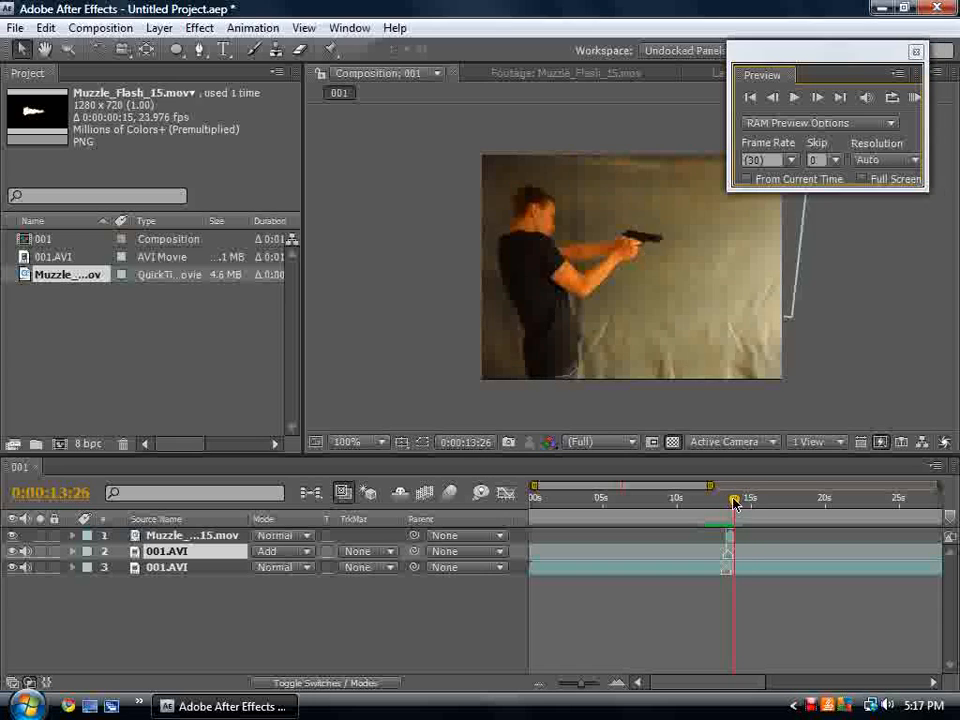
- Go to the rifle footage at 0:00:23:05 and import Automatic_Fire_03 from the Muzzle Flares folder
{"action": "left_click", "coordinate": [736, 502]}
{"action": "left_click_drag", "start_coordinate": [736, 502], "coordinate": [872, 505]}
{"action": "left_click", "coordinate": [6, 26]}
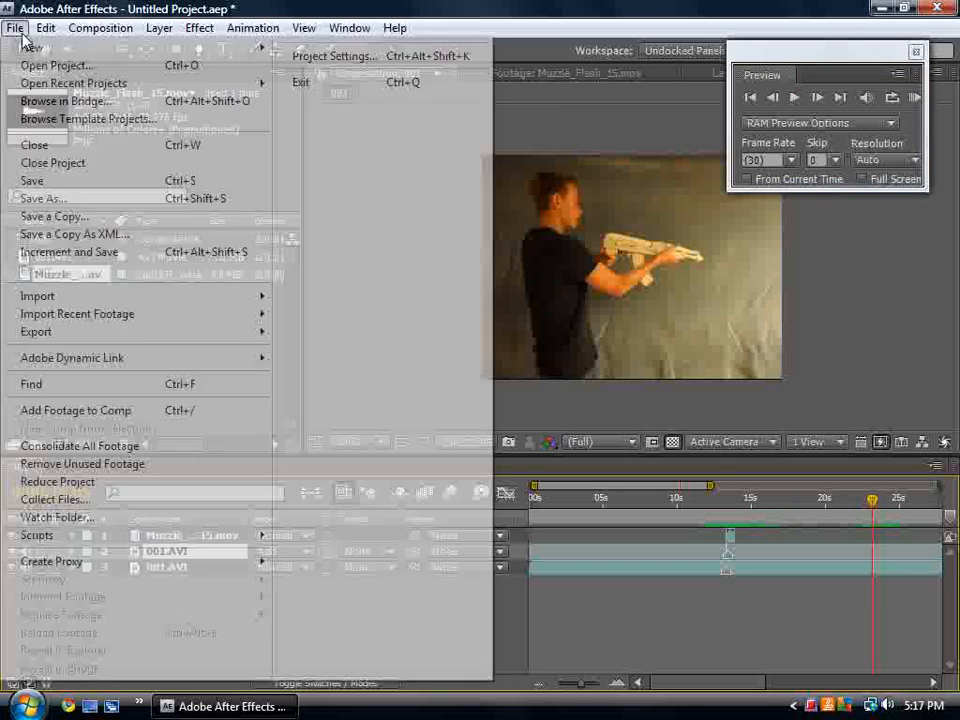
{"action": "mouse_move", "coordinate": [190, 296]}
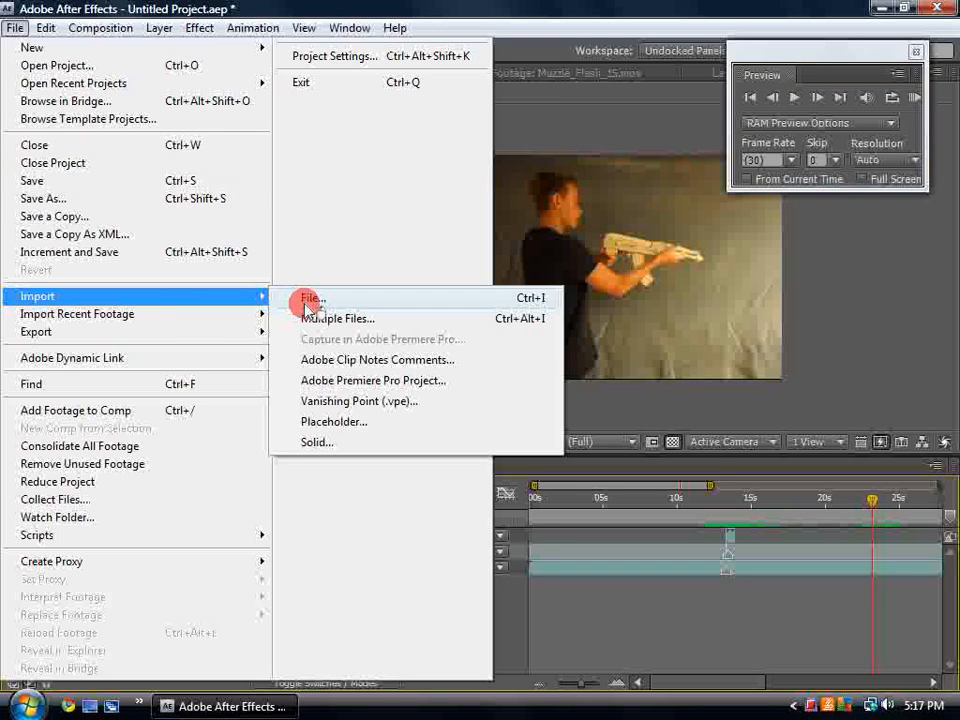
{"action": "left_click", "coordinate": [306, 298]}
{"action": "left_click", "coordinate": [53, 300]}
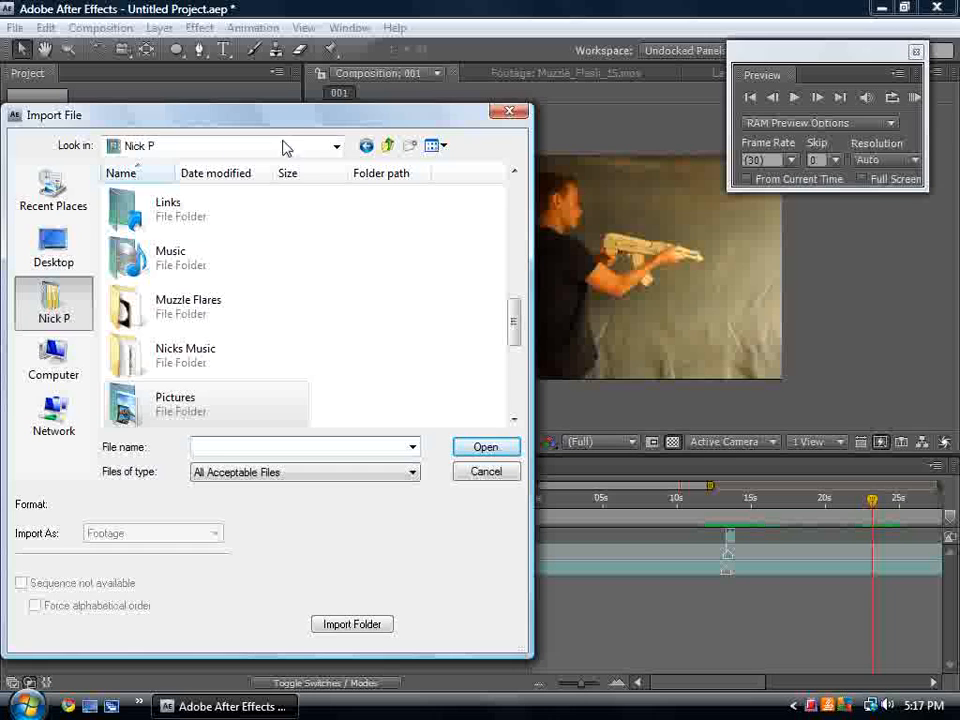
{"action": "double_click", "coordinate": [165, 308]}
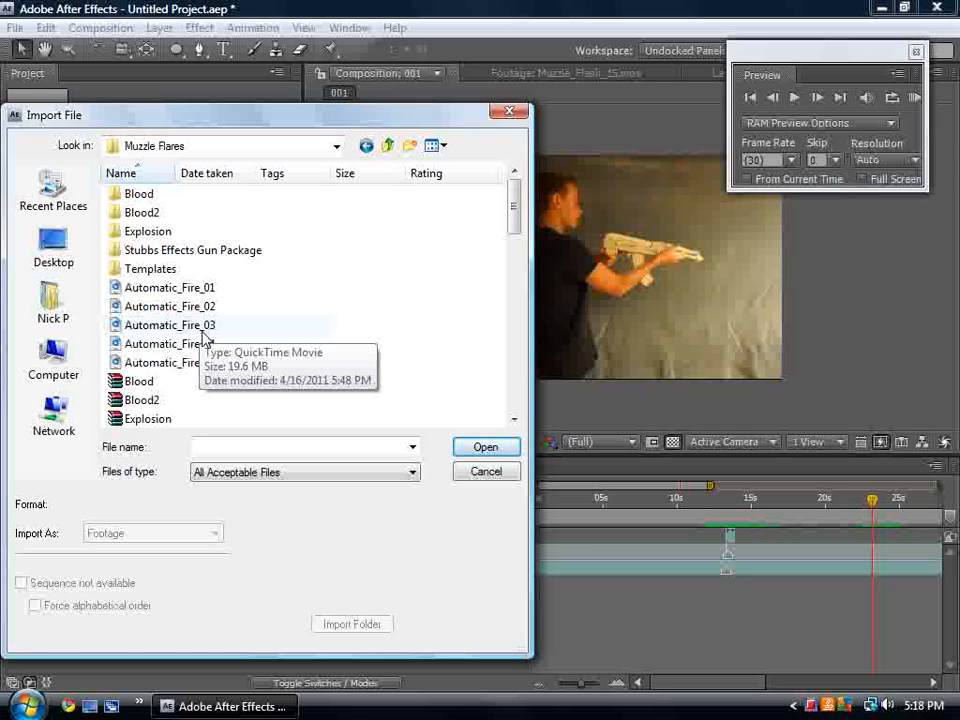
{"action": "double_click", "coordinate": [207, 327]}
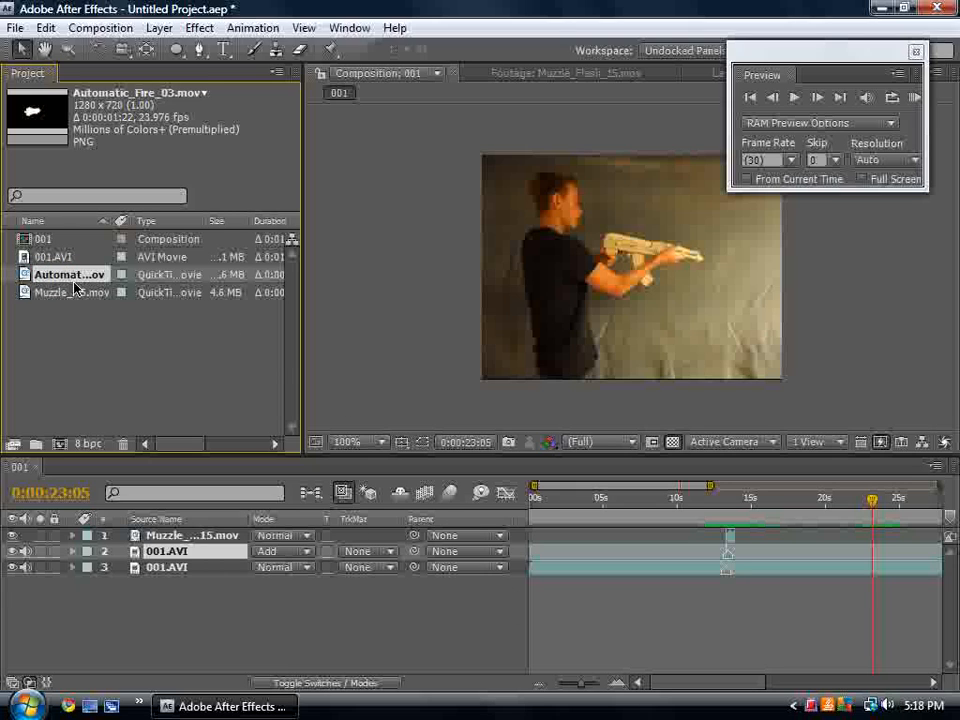
- Add Automatic_Fire_03.mov beneath the existing composition layers, slide its clip to about 0:00:19:21 and move the current time to its start
{"action": "left_click_drag", "start_coordinate": [74, 283], "coordinate": [90, 314]}
{"action": "left_click_drag", "start_coordinate": [88, 281], "coordinate": [193, 289]}
{"action": "left_click_drag", "start_coordinate": [168, 607], "coordinate": [166, 598]}
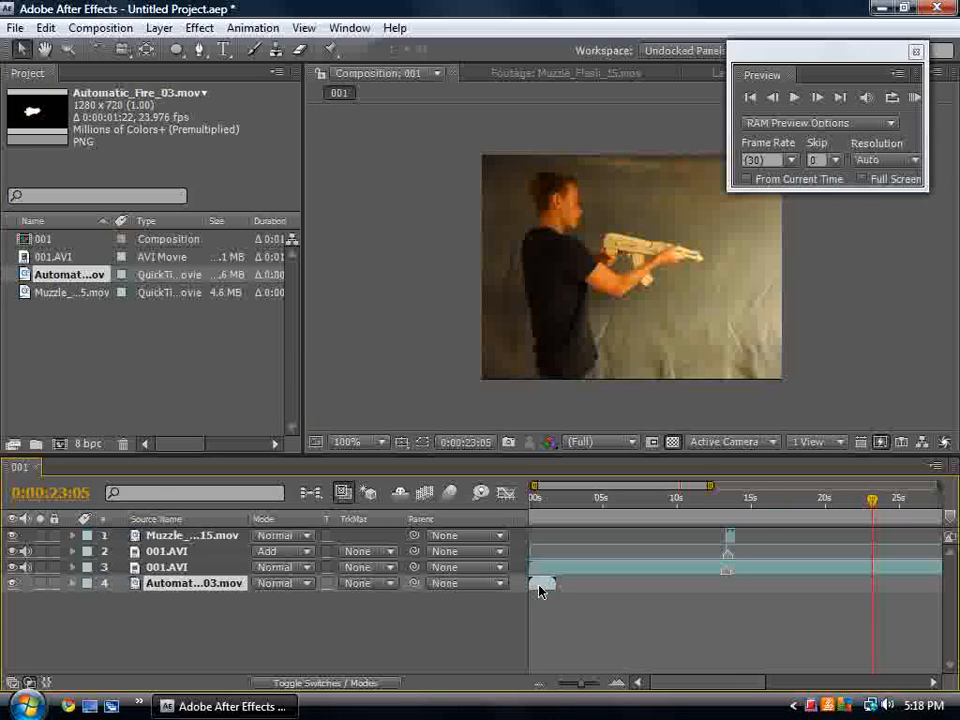
{"action": "left_click_drag", "start_coordinate": [539, 591], "coordinate": [765, 594]}
{"action": "left_click_drag", "start_coordinate": [870, 505], "coordinate": [821, 505]}
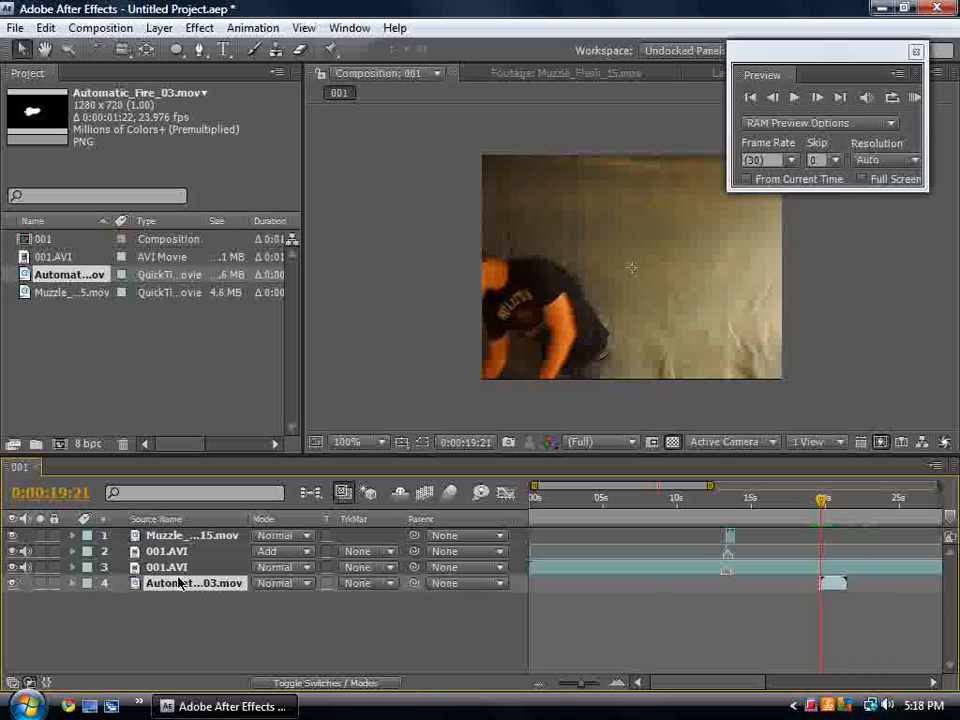
- Move Automatic_Fire_03.mov directly above the bottom 001.AVI layer and scale its oversized flash down proportionally to a small burst
{"action": "mouse_move", "coordinate": [180, 583]}
{"action": "left_mouse_down"}
{"action": "mouse_move", "coordinate": [189, 583]}
{"action": "mouse_move", "coordinate": [186, 567]}
{"action": "left_mouse_up"}
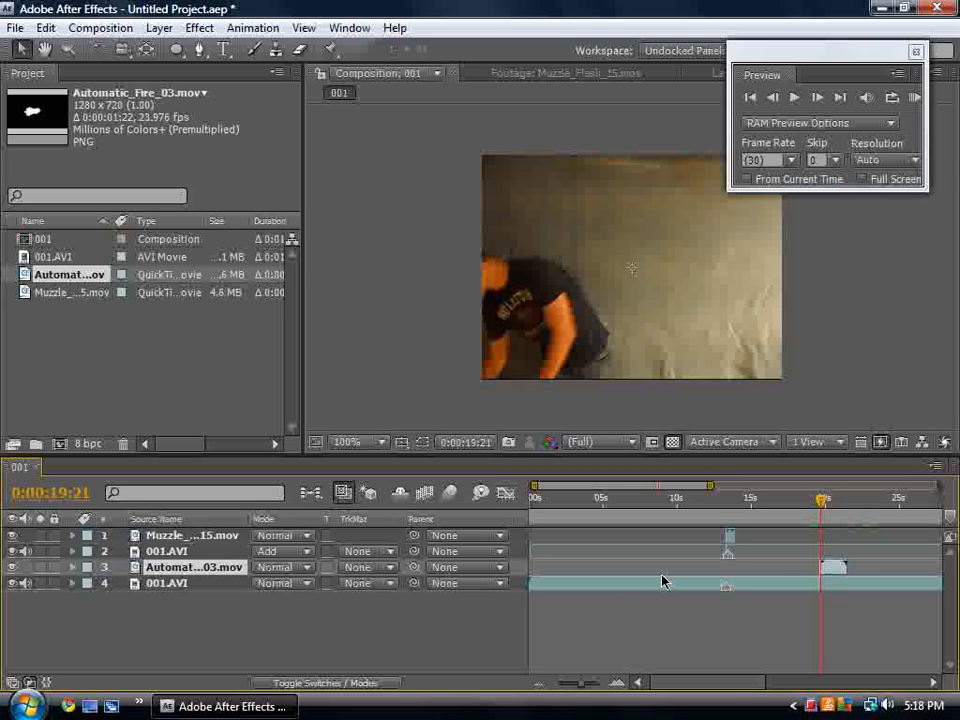
{"action": "left_click_drag", "start_coordinate": [826, 510], "coordinate": [823, 505]}
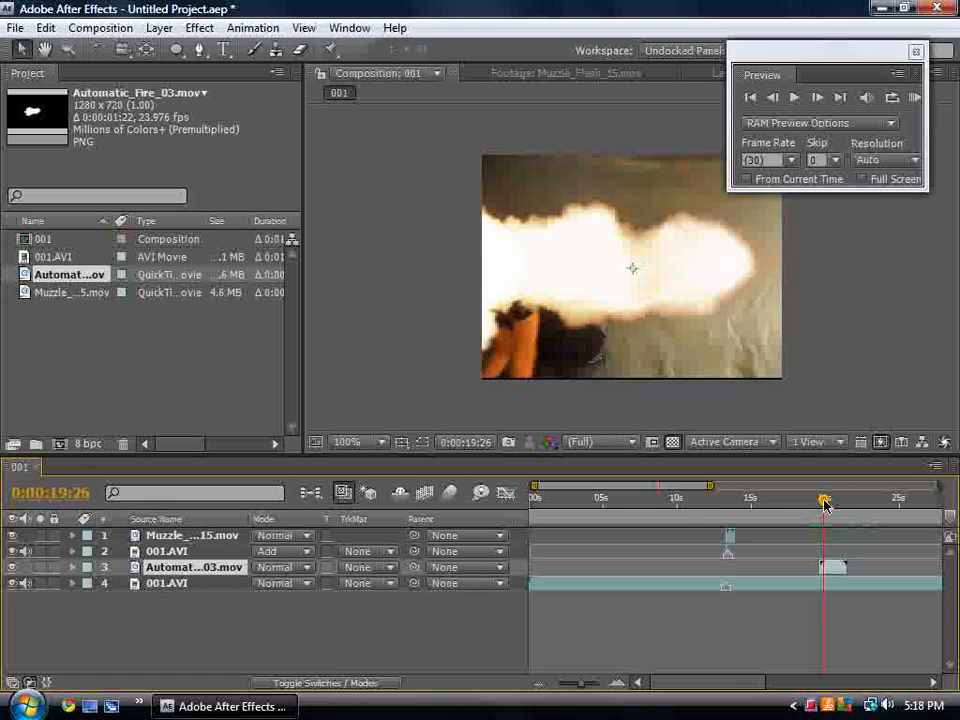
{"action": "left_click", "coordinate": [388, 446]}
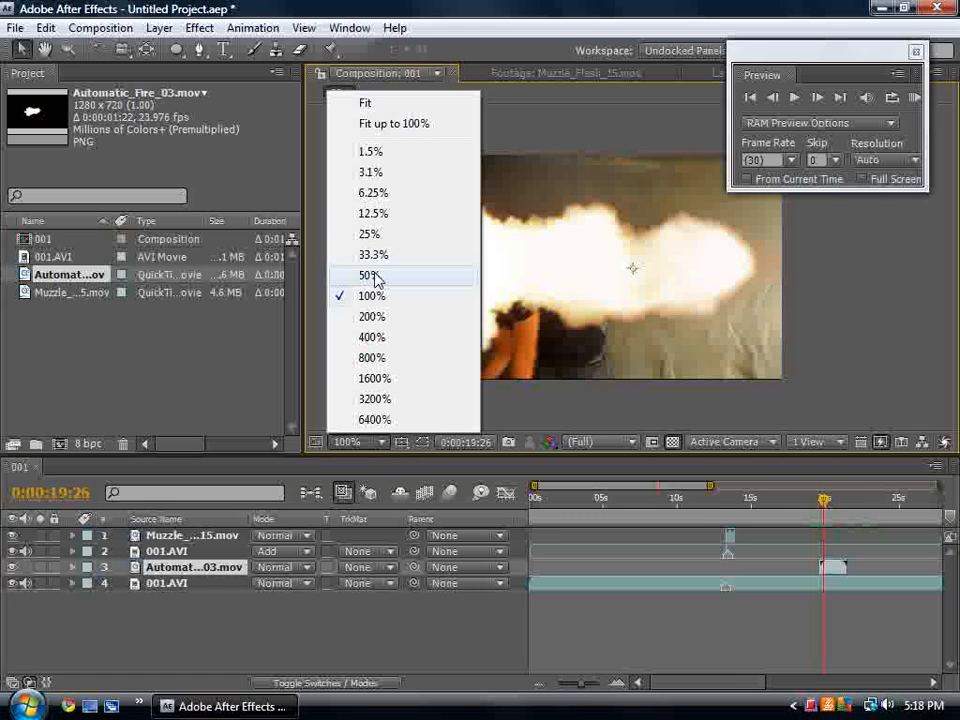
{"action": "left_click", "coordinate": [370, 275]}
{"action": "left_click_drag", "start_coordinate": [333, 273], "coordinate": [646, 232]}
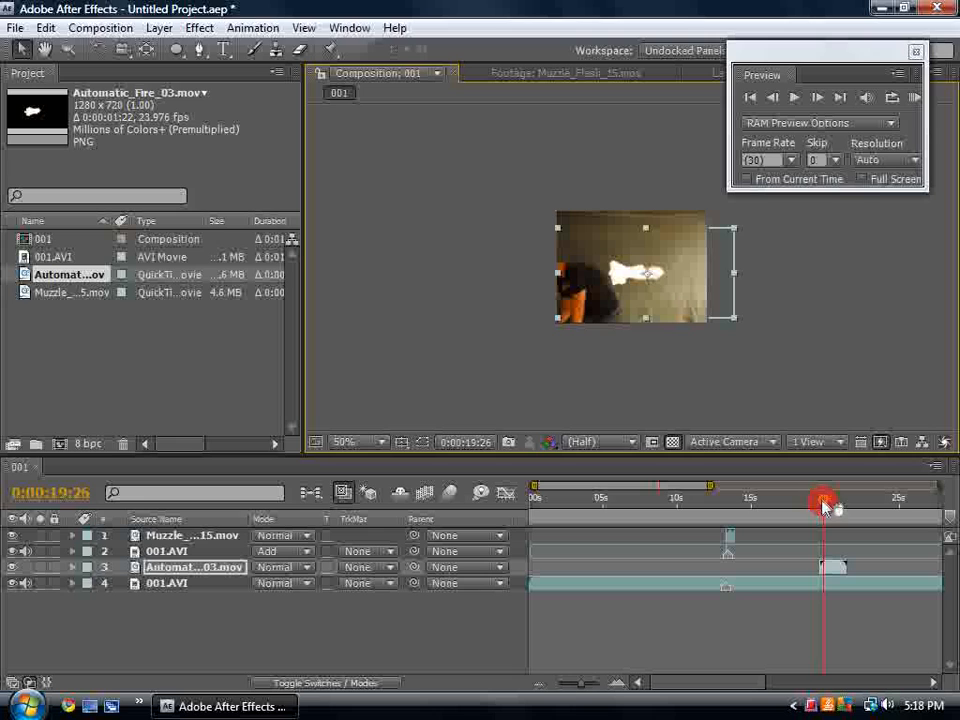
{"action": "mouse_move", "coordinate": [824, 500]}
{"action": "left_mouse_down"}
{"action": "mouse_move", "coordinate": [816, 501]}
{"action": "mouse_move", "coordinate": [835, 502]}
{"action": "mouse_move", "coordinate": [821, 497]}
{"action": "left_mouse_up"}
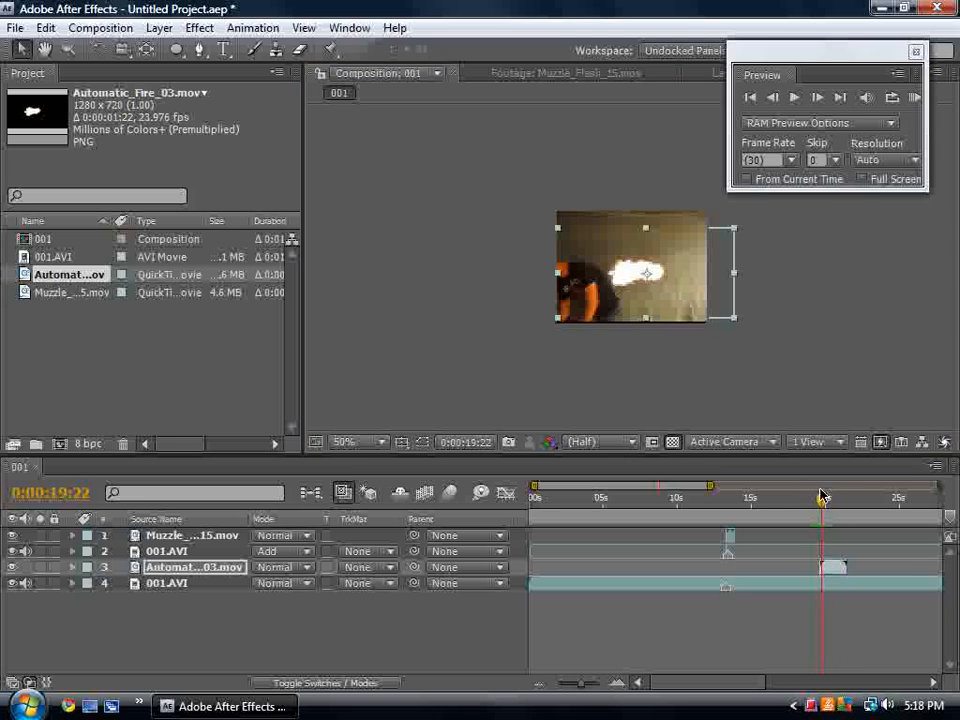
- Move the scaled-down flash right and slightly up in the frame, then set the current time to 0:00:23:24 in the rifle footage
{"action": "left_click", "coordinate": [370, 447]}
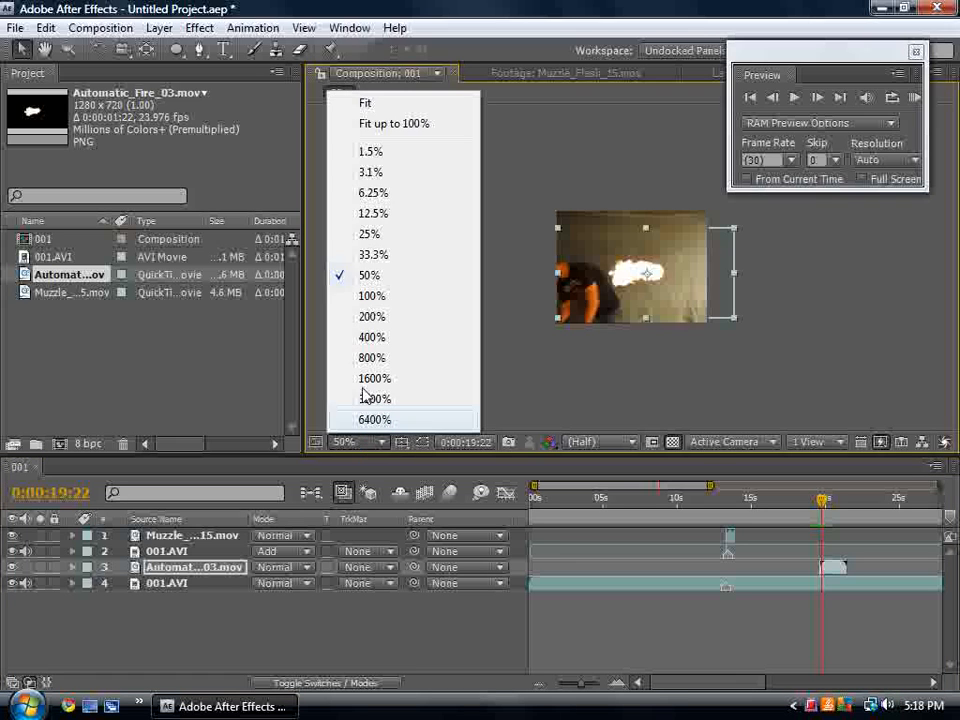
{"action": "left_click", "coordinate": [380, 294]}
{"action": "left_click", "coordinate": [668, 325]}
{"action": "left_click_drag", "start_coordinate": [668, 325], "coordinate": [714, 303]}
{"action": "left_click_drag", "start_coordinate": [823, 508], "coordinate": [881, 510]}
{"action": "key", "text": "KP_Multiply"}
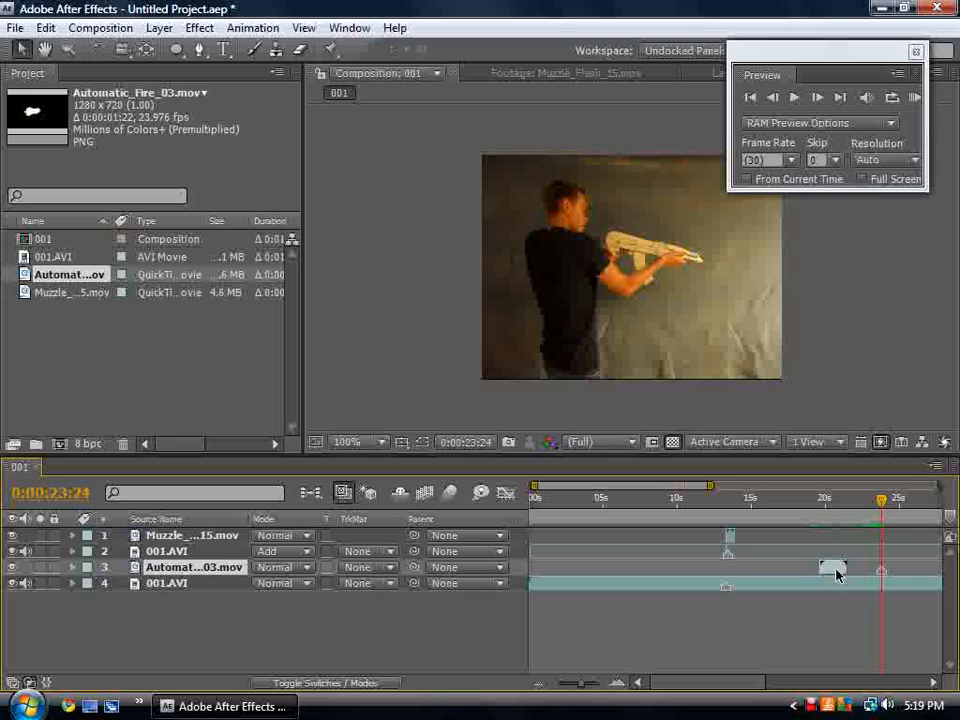
{"action": "mouse_move", "coordinate": [845, 568]}
{"action": "left_mouse_down"}
{"action": "mouse_move", "coordinate": [866, 568]}
{"action": "mouse_move", "coordinate": [837, 570]}
{"action": "left_mouse_up"}
{"action": "left_click", "coordinate": [45, 27]}
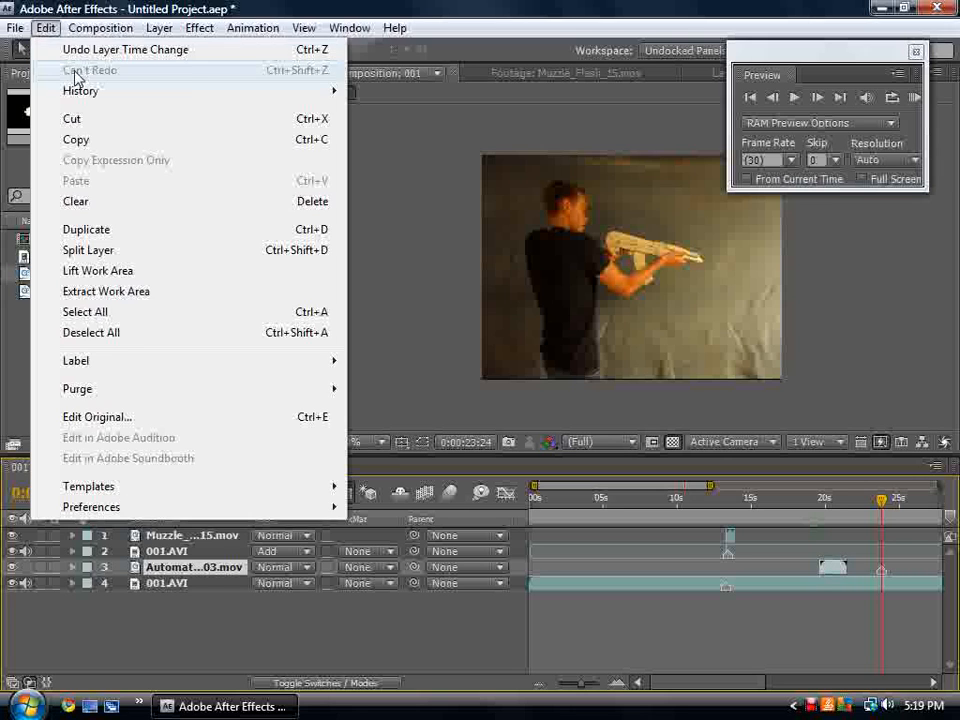
{"action": "left_click", "coordinate": [75, 47]}
{"action": "left_click", "coordinate": [46, 28]}
{"action": "left_click", "coordinate": [60, 46]}
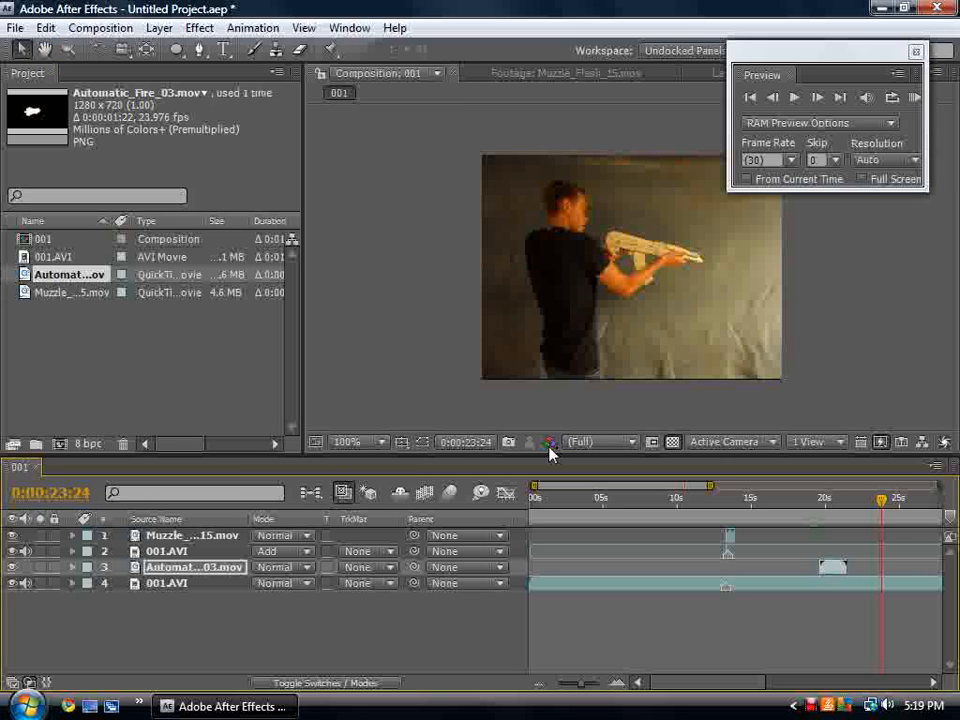
- Add a marker to the bottom 001.AVI layer at 0:00:23:24 and slide the Automatic_Fire_03.mov clip to start there
{"action": "left_click", "coordinate": [175, 584]}
{"action": "left_click", "coordinate": [179, 571]}
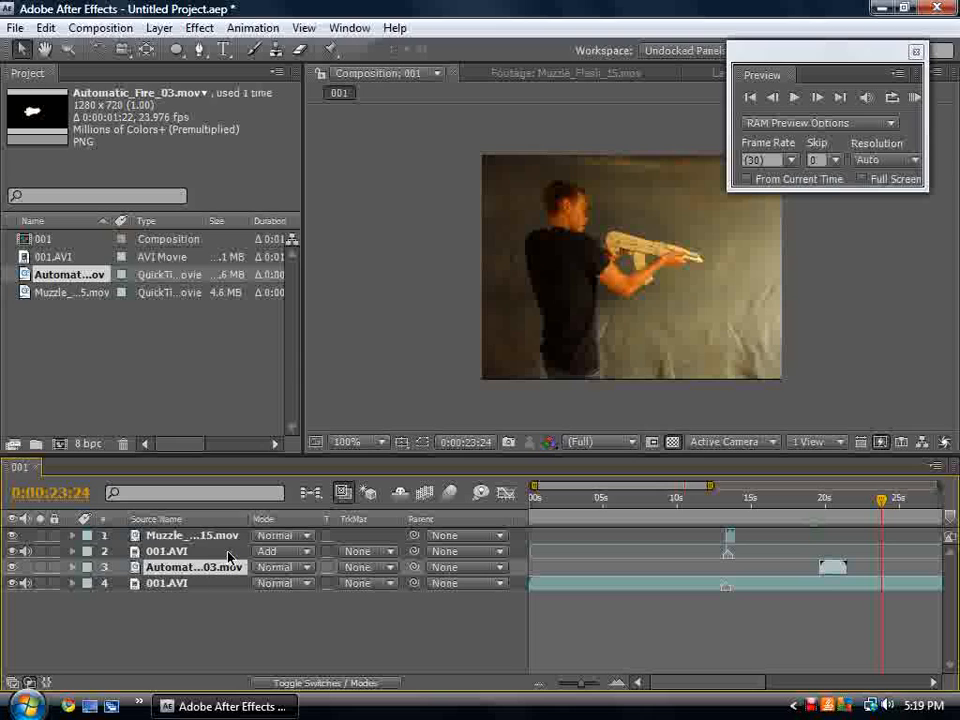
{"action": "left_click", "coordinate": [210, 585]}
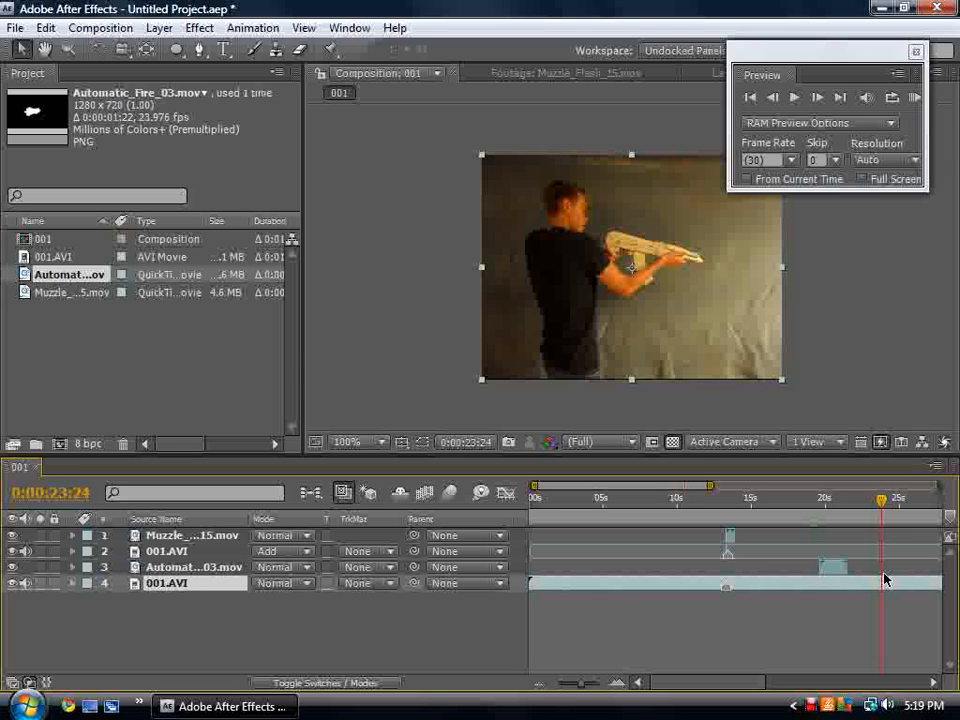
{"action": "left_click_drag", "start_coordinate": [842, 576], "coordinate": [900, 570]}
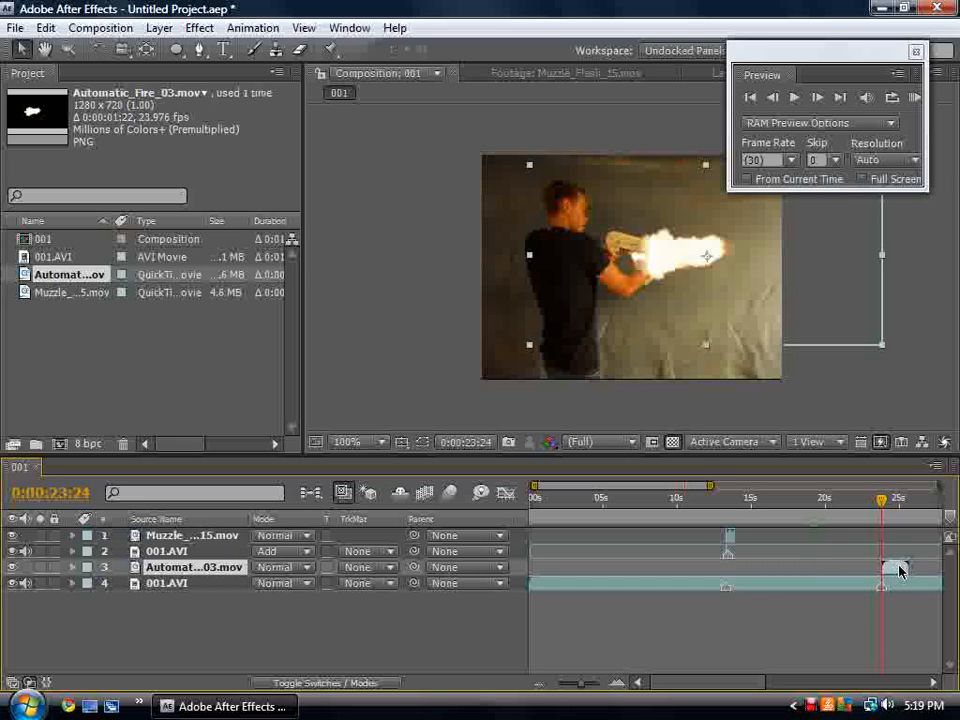
- Fit the automatic flash to the rifle's muzzle, rotating it clockwise to match the barrel's downward angle and shrinking it slightly
{"action": "left_click_drag", "start_coordinate": [697, 265], "coordinate": [752, 260]}
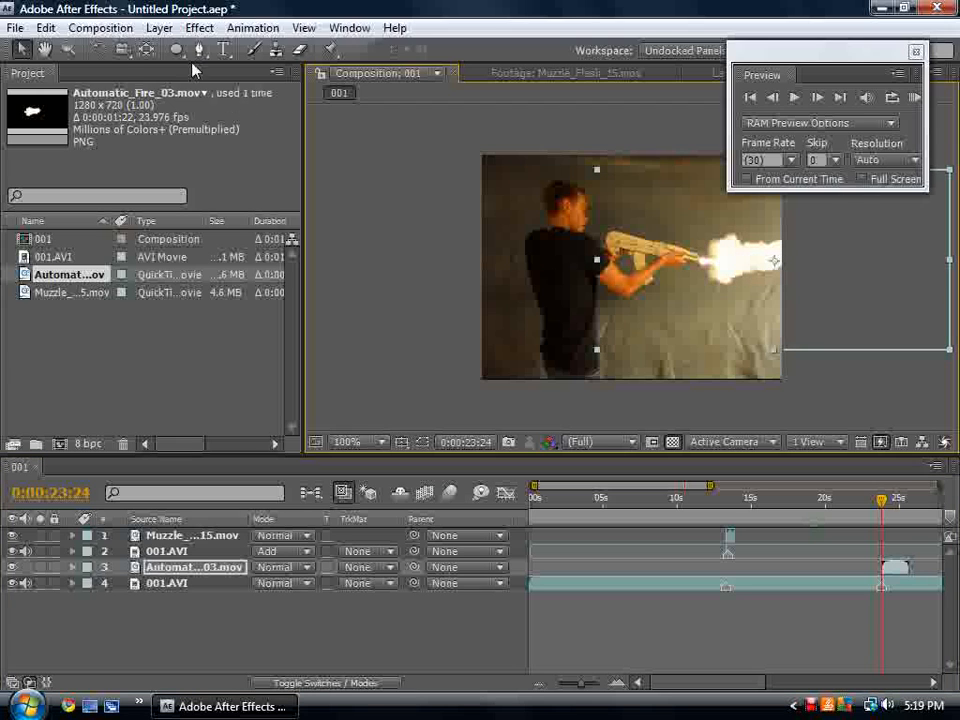
{"action": "left_click", "coordinate": [99, 49]}
{"action": "left_click_drag", "start_coordinate": [771, 310], "coordinate": [757, 329]}
{"action": "left_click", "coordinate": [22, 49]}
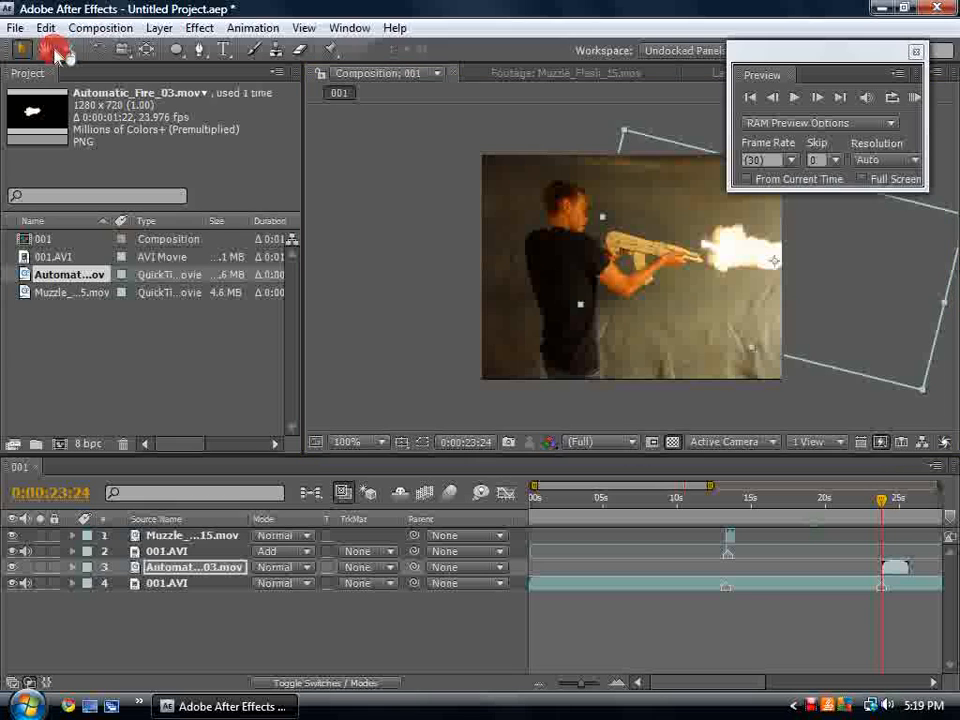
{"action": "mouse_move", "coordinate": [724, 248]}
{"action": "left_mouse_down"}
{"action": "mouse_move", "coordinate": [726, 272]}
{"action": "mouse_move", "coordinate": [720, 263]}
{"action": "left_mouse_up"}
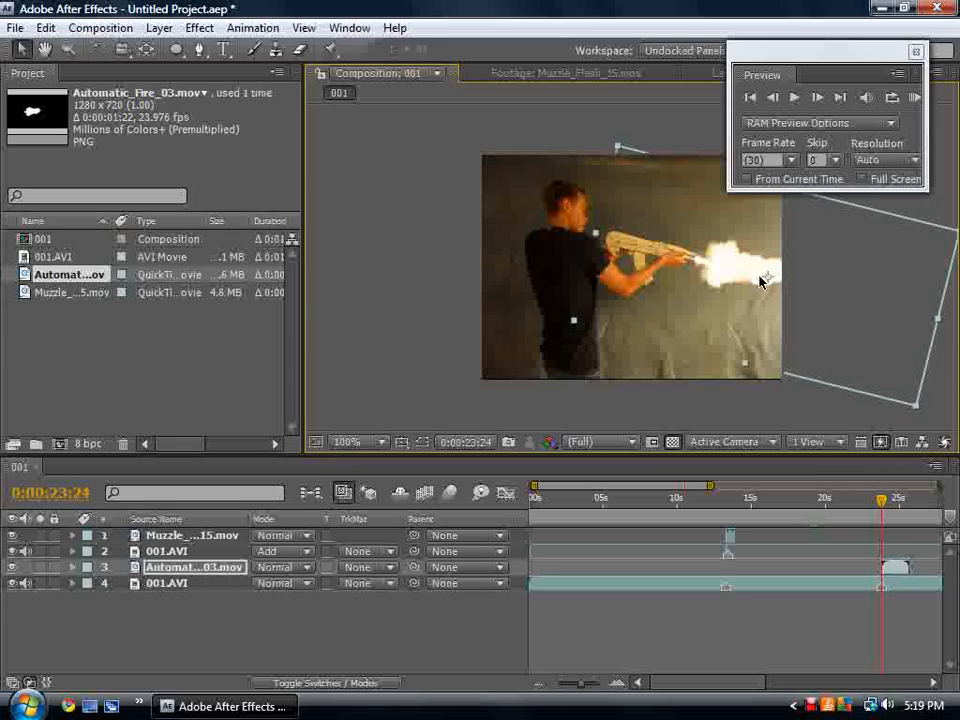
{"action": "left_click_drag", "start_coordinate": [940, 325], "coordinate": [731, 313]}
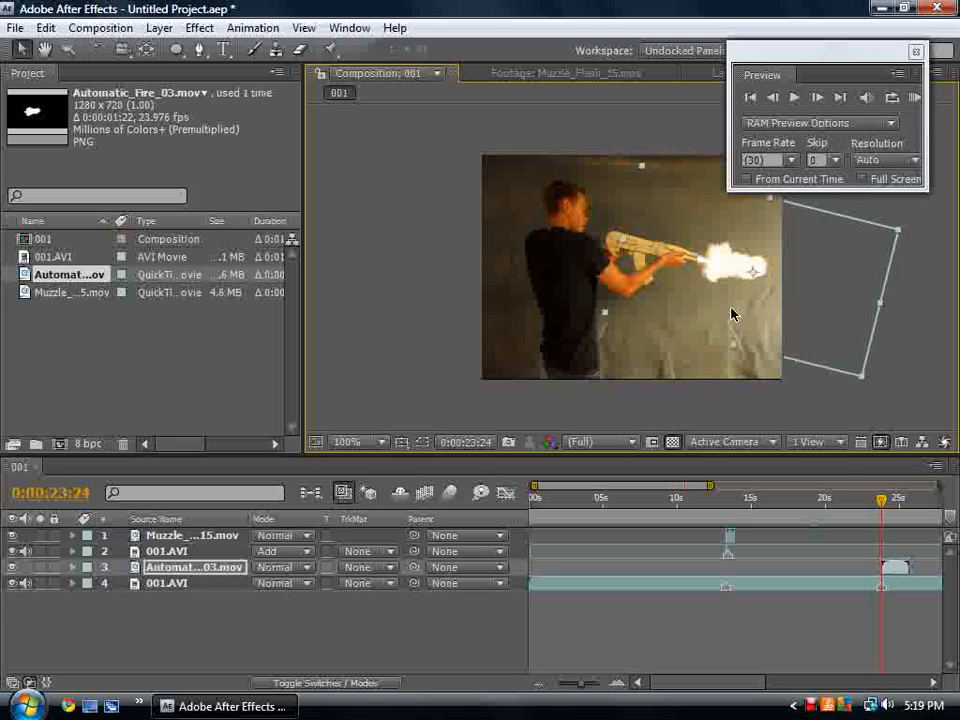
- Compare the flash with the recoiling rifle and split the Automatic_Fire_03.mov layer at 0:00:24:01
{"action": "left_click_drag", "start_coordinate": [882, 510], "coordinate": [889, 510]}
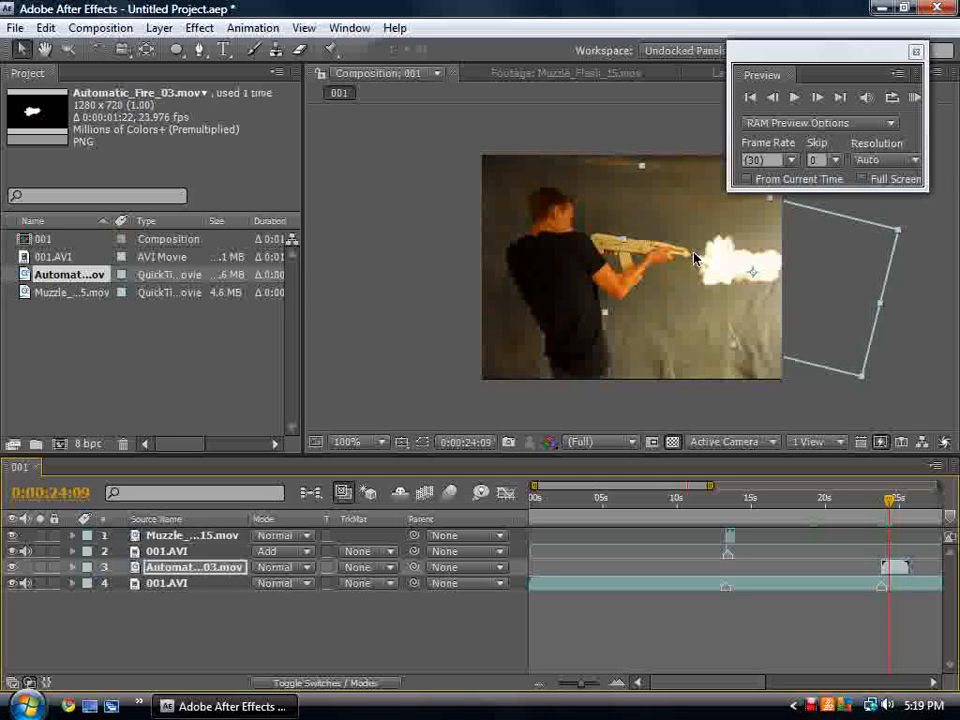
{"action": "left_click_drag", "start_coordinate": [890, 500], "coordinate": [882, 507]}
{"action": "left_click_drag", "start_coordinate": [883, 506], "coordinate": [887, 506]}
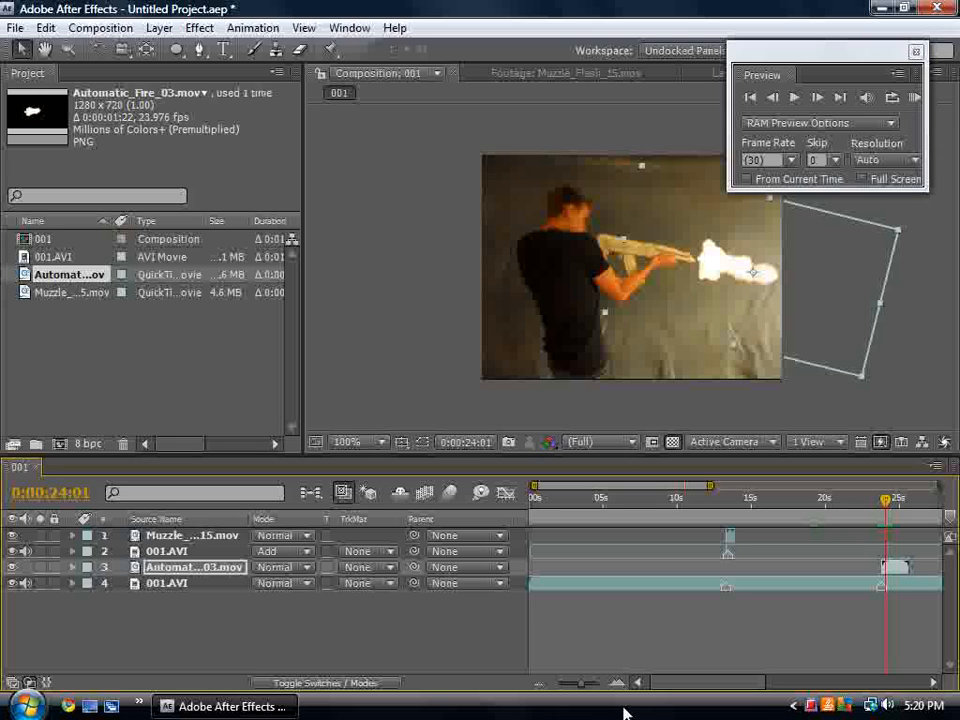
{"action": "left_click_drag", "start_coordinate": [583, 684], "coordinate": [598, 688]}
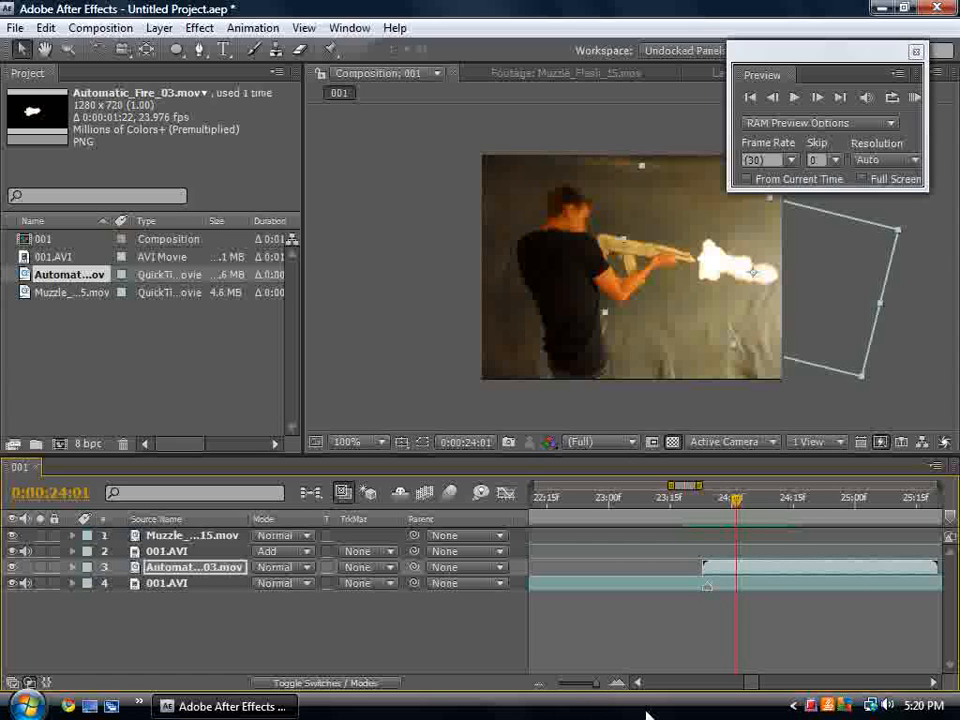
{"action": "key", "text": "ctrl+d"}
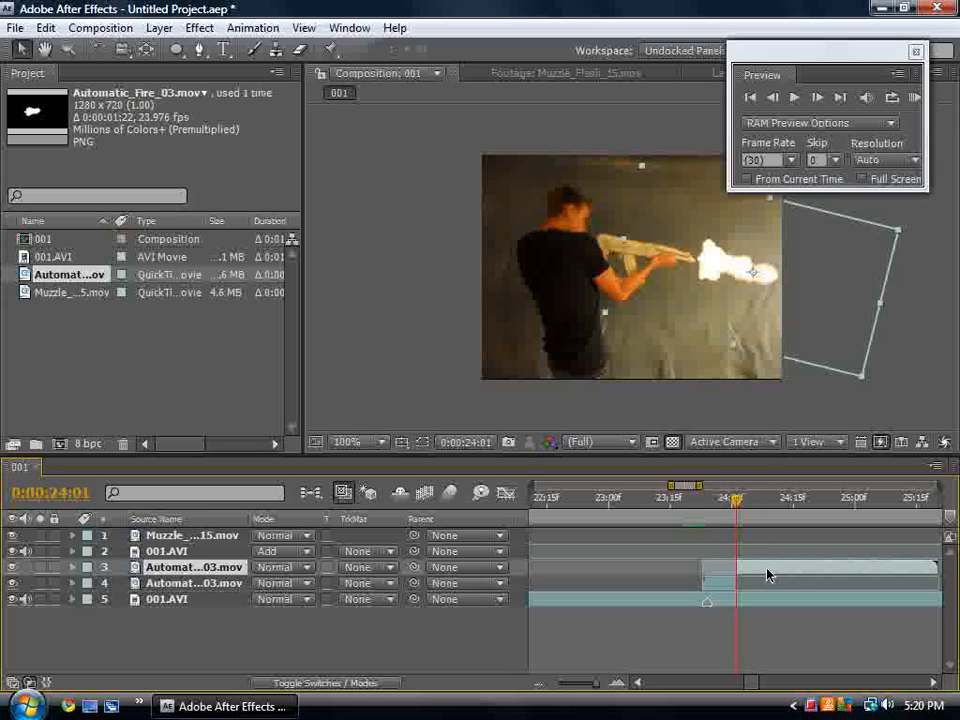
{"action": "mouse_move", "coordinate": [768, 574]}
{"action": "left_mouse_down"}
{"action": "mouse_move", "coordinate": [786, 568]}
{"action": "mouse_move", "coordinate": [770, 568]}
{"action": "left_mouse_up"}
- Nudge the second flash segment slightly left and down to line up with the muzzle, checking it at 0:00:24:01 and 0:00:24:05
{"action": "key", "text": "Page_Up"}
{"action": "key", "text": "Page_Up"}
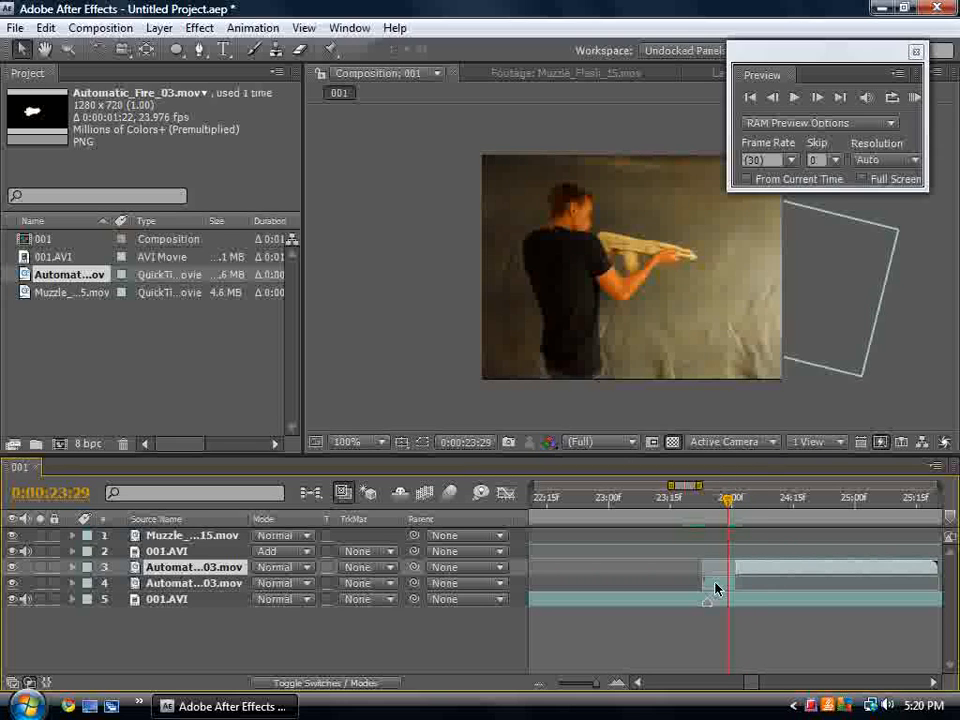
{"action": "mouse_move", "coordinate": [727, 503]}
{"action": "left_mouse_down"}
{"action": "mouse_move", "coordinate": [713, 503]}
{"action": "mouse_move", "coordinate": [736, 503]}
{"action": "left_mouse_up"}
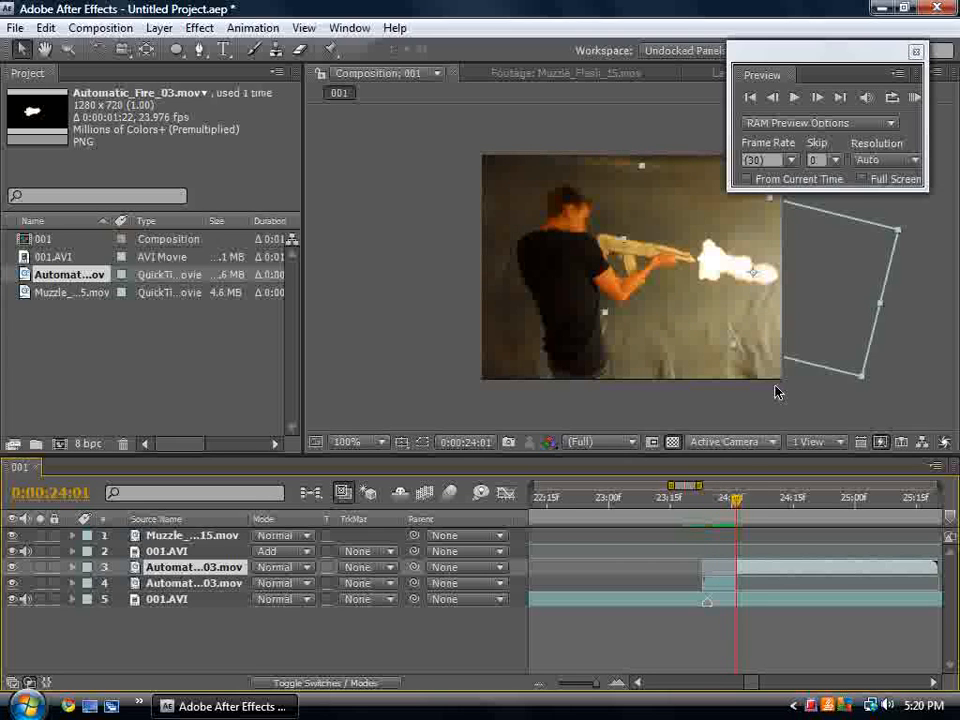
{"action": "left_click", "coordinate": [761, 306]}
{"action": "left_click_drag", "start_coordinate": [755, 308], "coordinate": [756, 304]}
{"action": "mouse_move", "coordinate": [736, 505]}
{"action": "left_mouse_down"}
{"action": "mouse_move", "coordinate": [775, 503]}
{"action": "mouse_move", "coordinate": [752, 502]}
{"action": "left_mouse_up"}
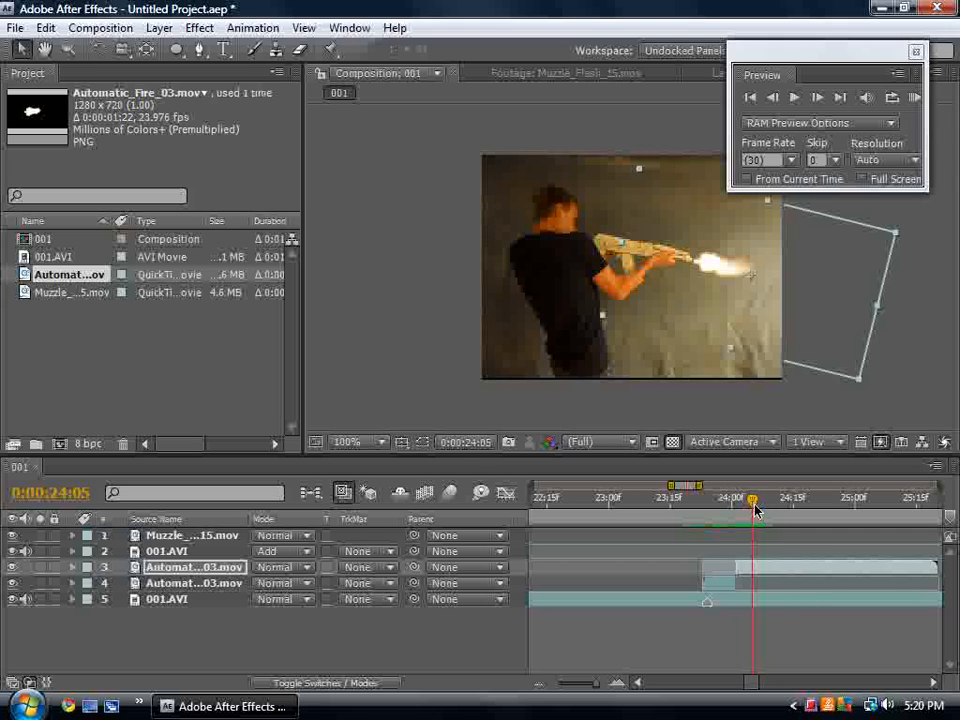
{"action": "left_click_drag", "start_coordinate": [743, 311], "coordinate": [749, 311]}
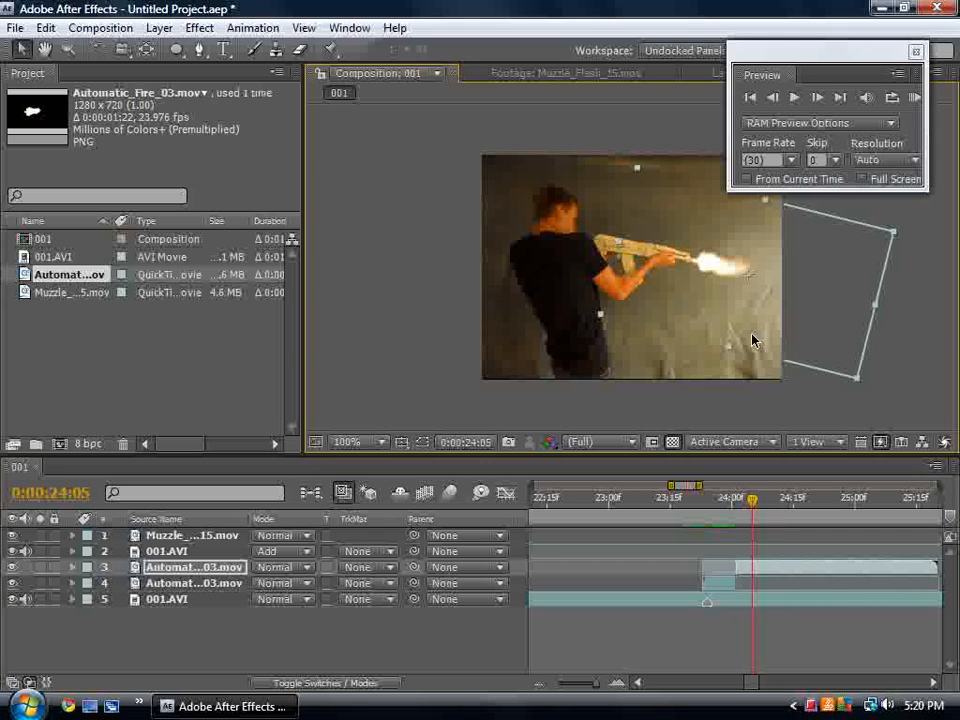
{"action": "left_click_drag", "start_coordinate": [755, 508], "coordinate": [793, 512]}
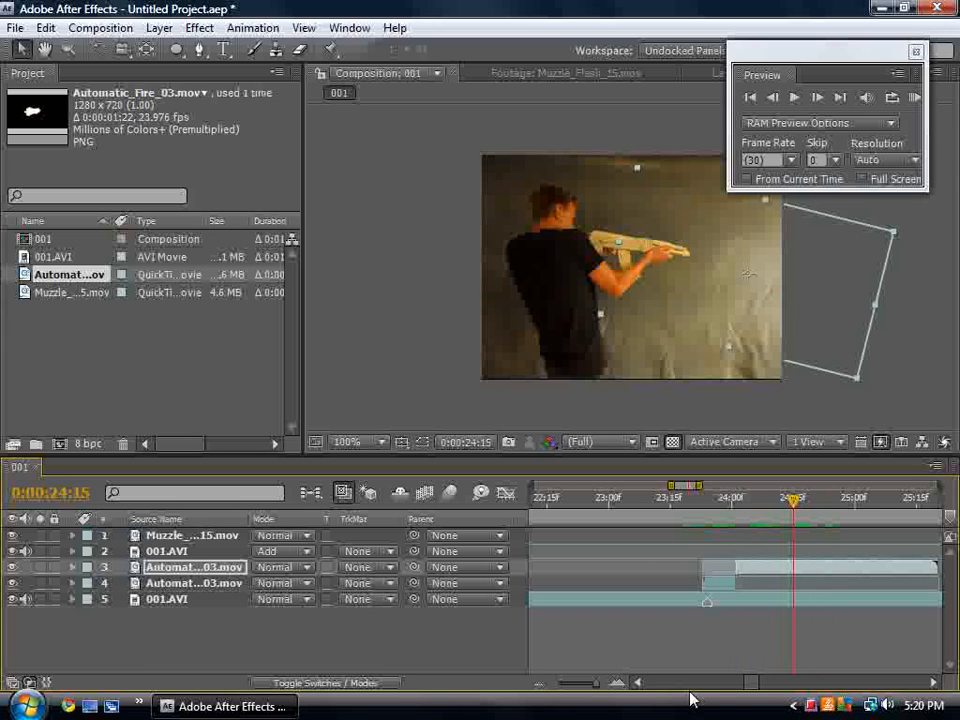
- Return to the pistol shot at 0:00:13:10 and enable time remapping on the Muzzle_Flash_15.mov layer
{"action": "left_click_drag", "start_coordinate": [743, 690], "coordinate": [562, 690]}
{"action": "left_click_drag", "start_coordinate": [704, 497], "coordinate": [629, 503]}
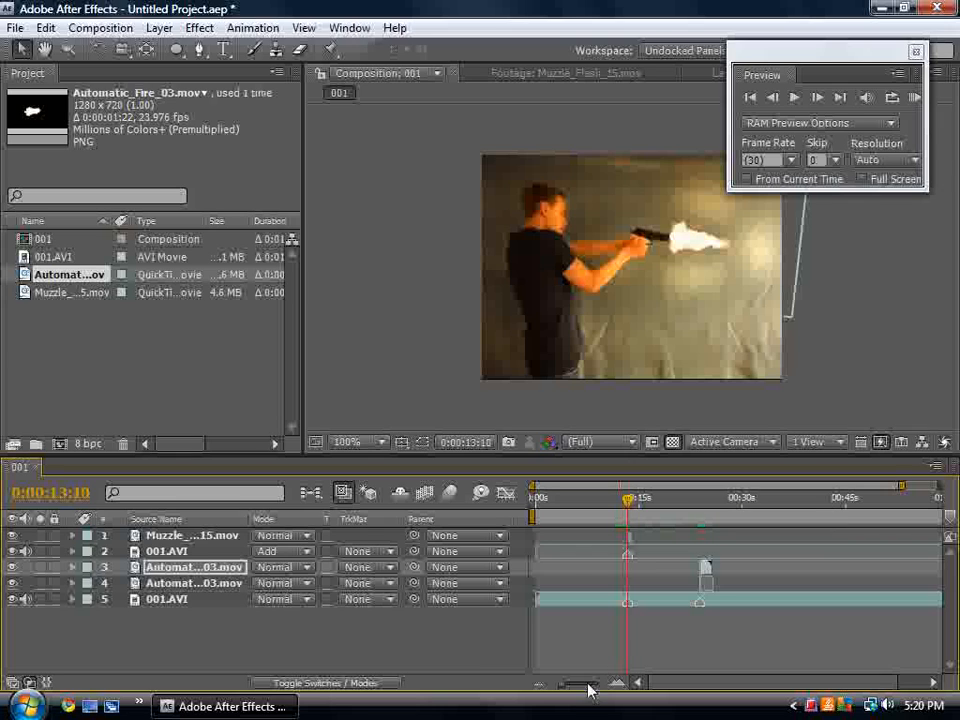
{"action": "left_click_drag", "start_coordinate": [558, 690], "coordinate": [594, 684]}
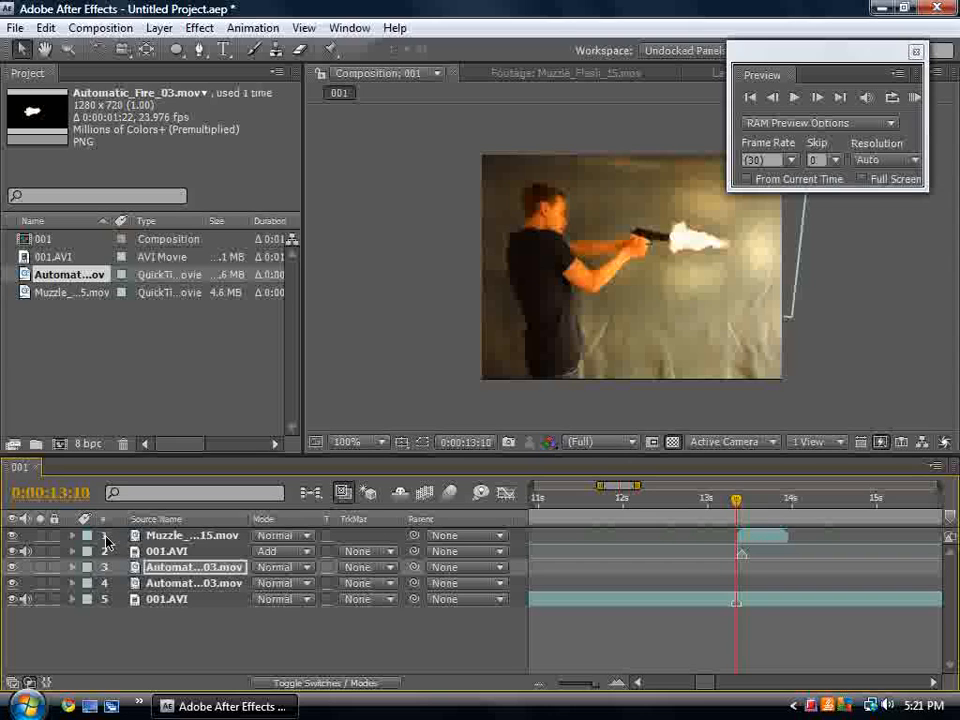
{"action": "right_click", "coordinate": [188, 541]}
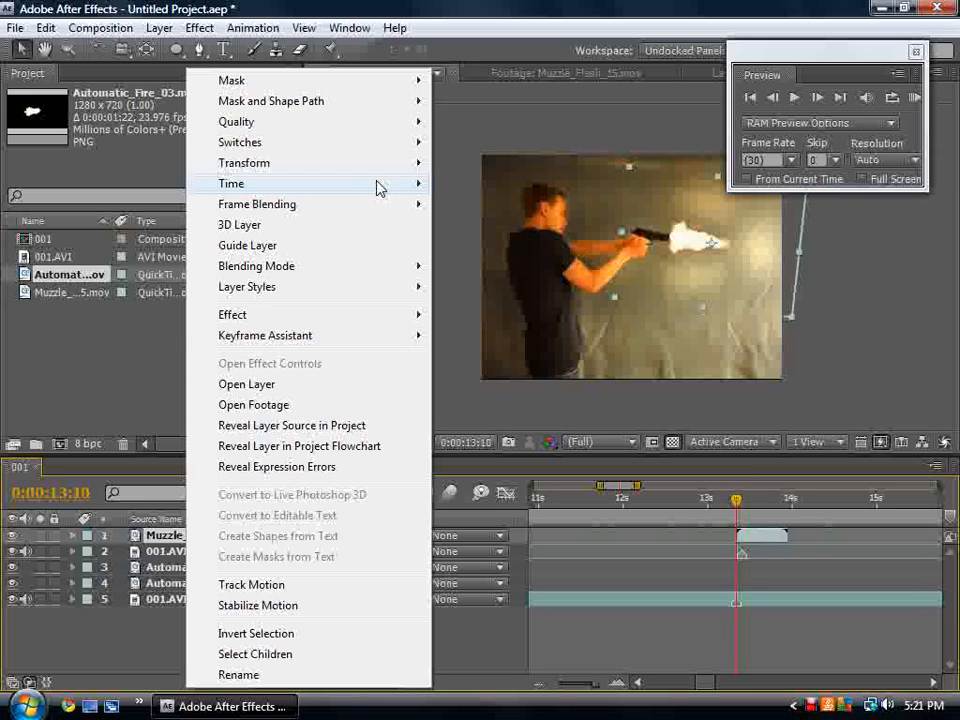
{"action": "mouse_move", "coordinate": [390, 192]}
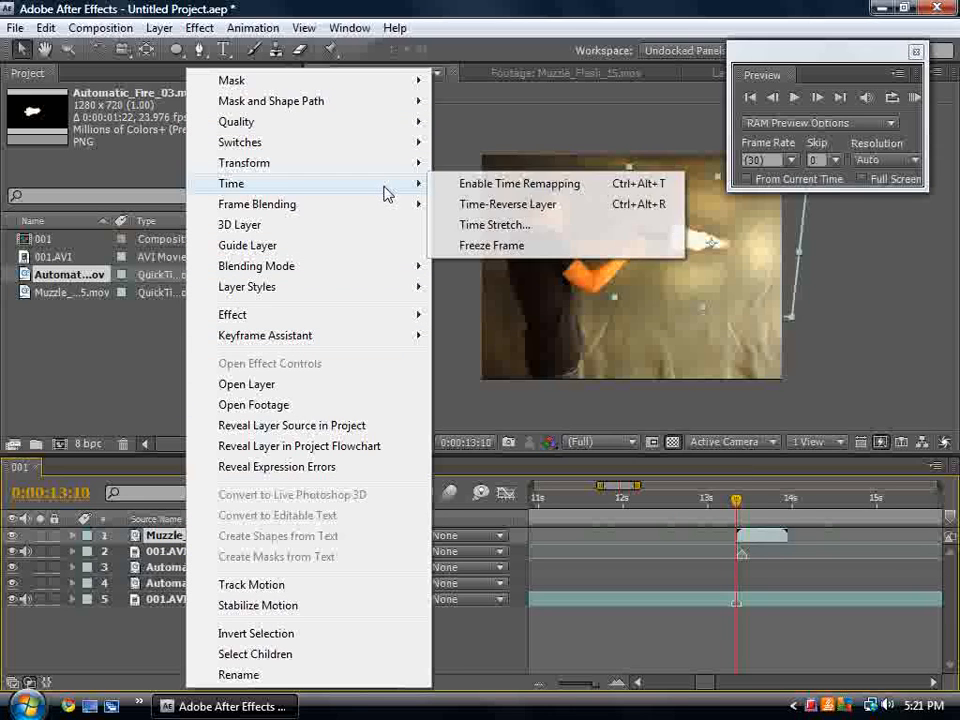
{"action": "left_click", "coordinate": [566, 188]}
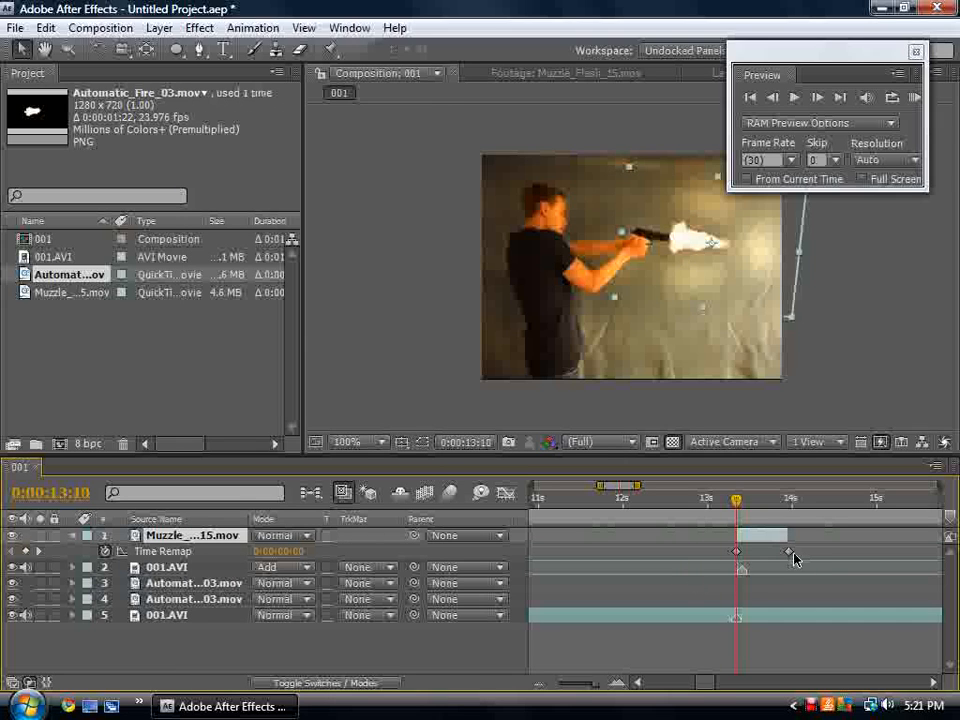
- Move the muzzle flash's ending Time Remap keyframe earlier to about 0:00:13:16 and play back the sped-up shot
{"action": "left_click_drag", "start_coordinate": [791, 552], "coordinate": [768, 552]}
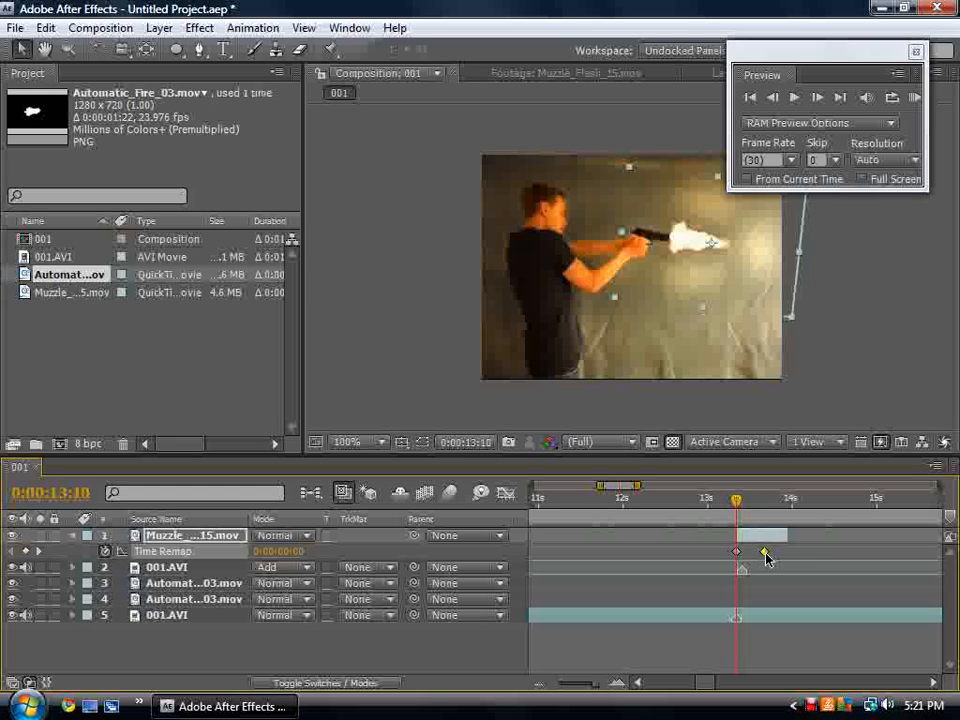
{"action": "left_click_drag", "start_coordinate": [736, 499], "coordinate": [707, 500]}
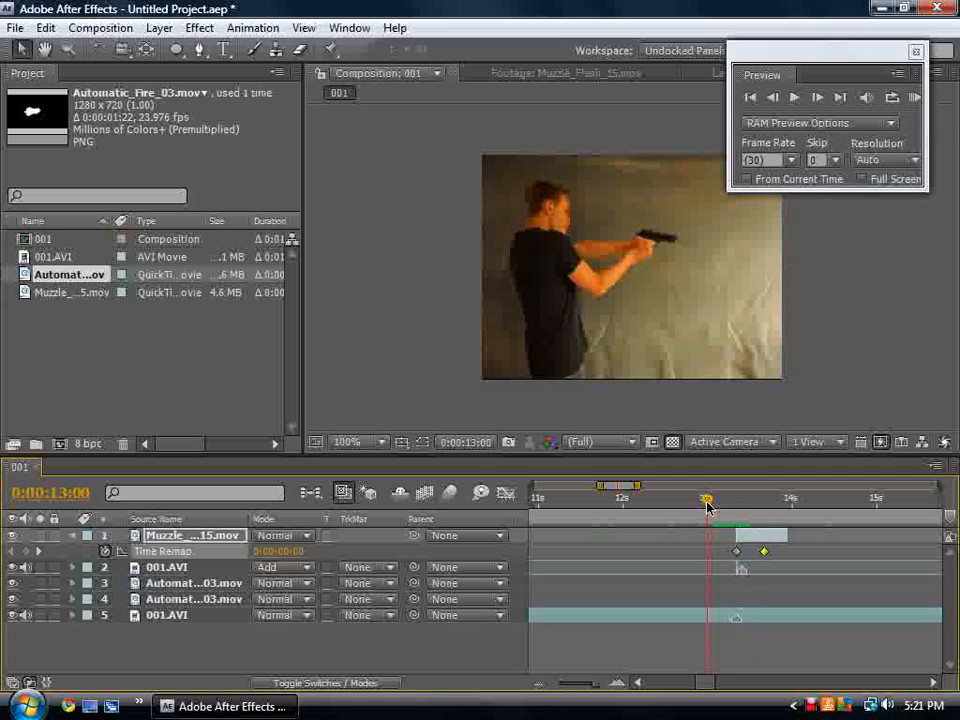
{"action": "left_click", "coordinate": [795, 97]}
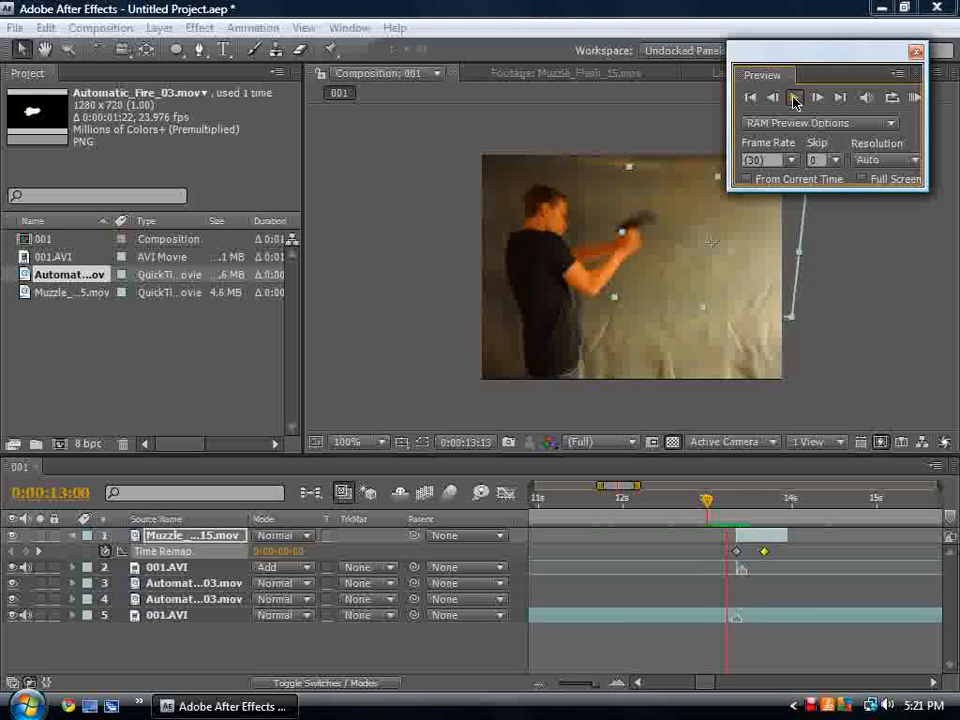
{"action": "left_click_drag", "start_coordinate": [764, 551], "coordinate": [752, 551]}
{"action": "left_click_drag", "start_coordinate": [785, 507], "coordinate": [703, 500]}
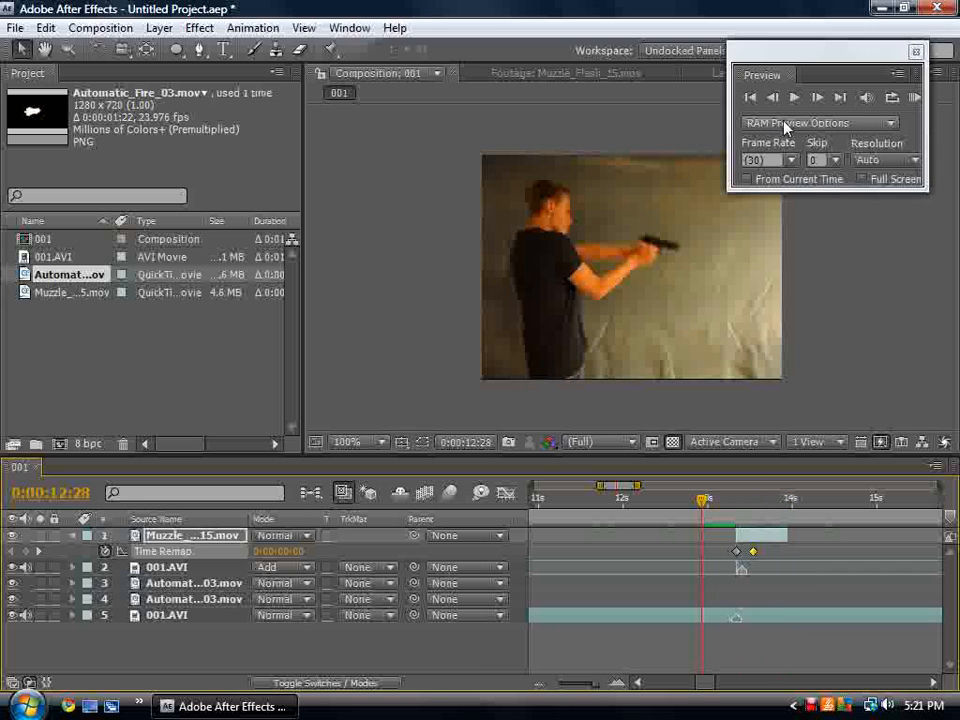
{"action": "left_click", "coordinate": [793, 97]}
{"action": "left_click", "coordinate": [793, 97]}
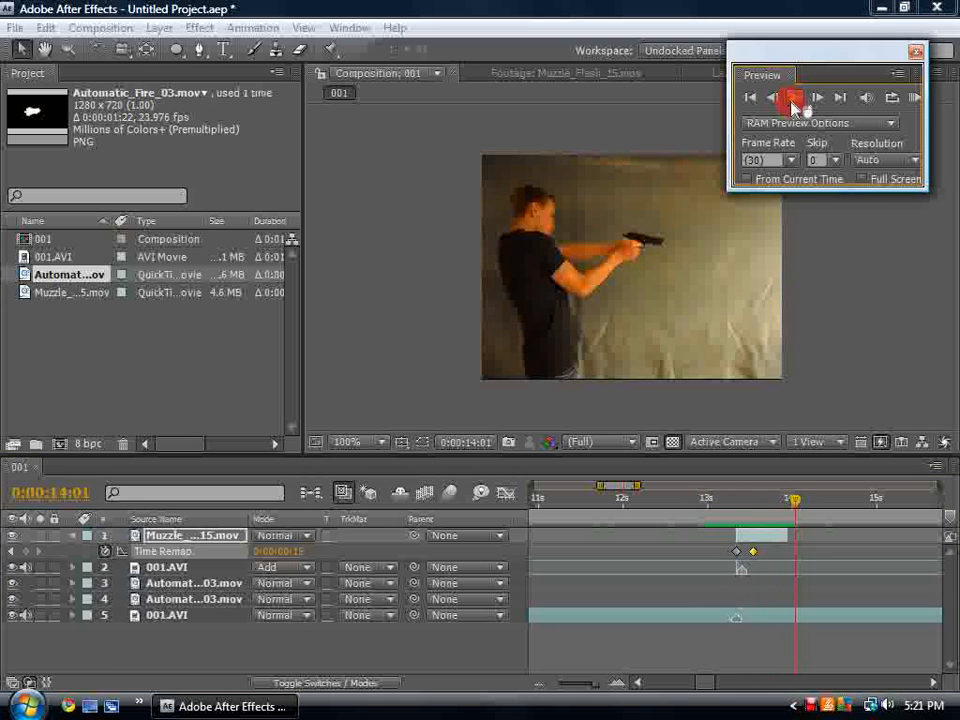
- Try the muzzle flash's ending Time Remap keyframe at 0:00:13:17 and play back the shot from 0:00:13:09
{"action": "left_click_drag", "start_coordinate": [796, 507], "coordinate": [733, 500]}
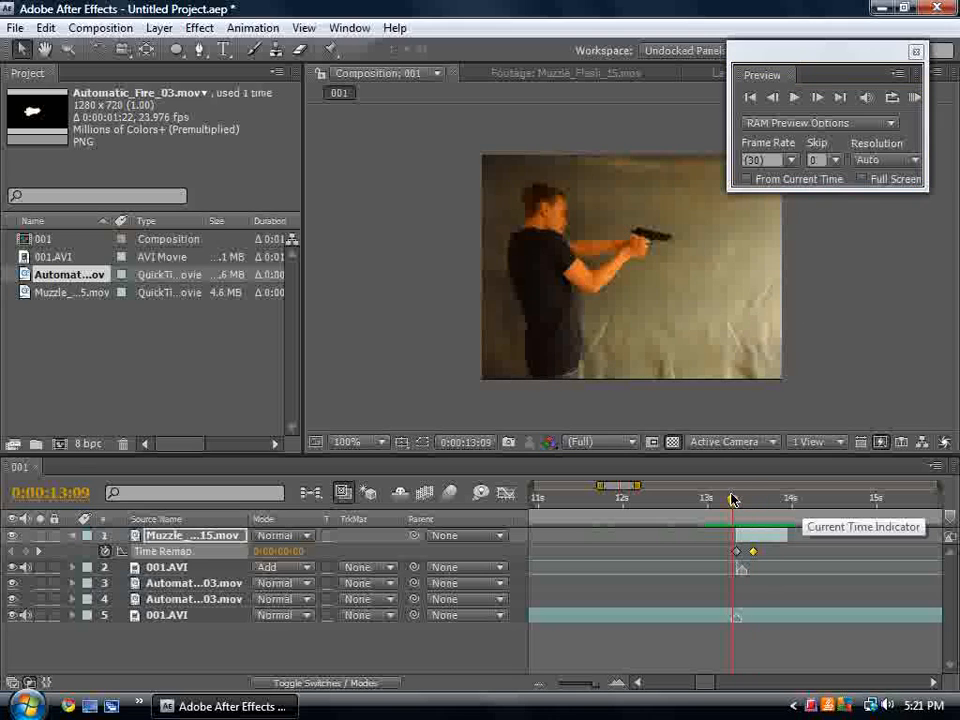
{"action": "left_click", "coordinate": [755, 553]}
{"action": "left_click", "coordinate": [793, 97]}
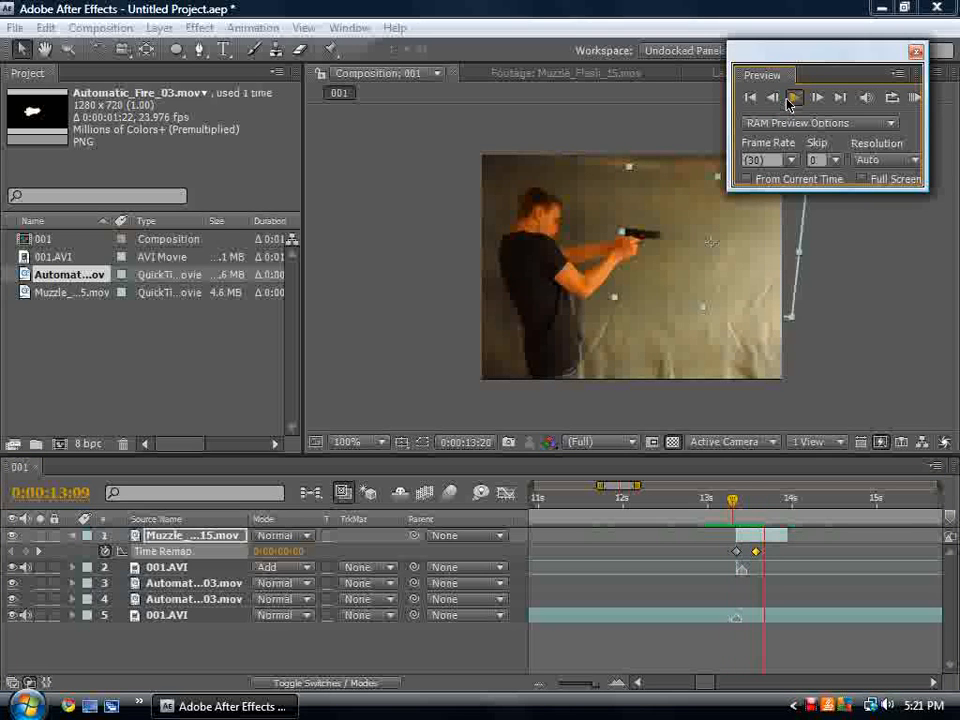
{"action": "left_click", "coordinate": [739, 525]}
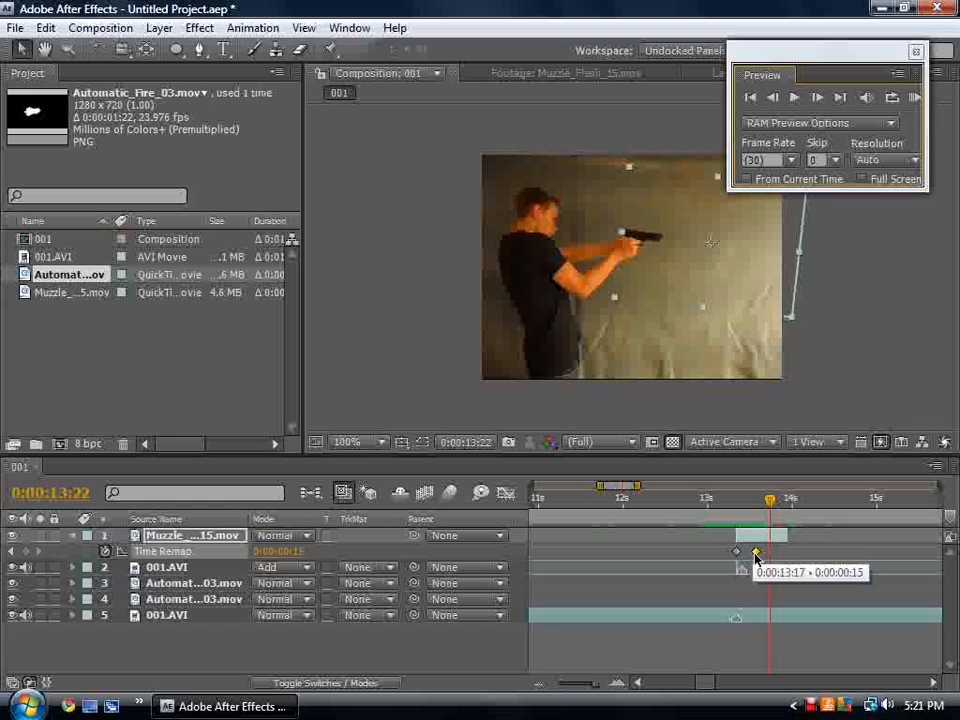
- Move the muzzle flash's ending Time Remap keyframe one frame earlier, to about 0:00:13:16, and show the whole timeline
{"action": "left_click_drag", "start_coordinate": [755, 556], "coordinate": [750, 560]}
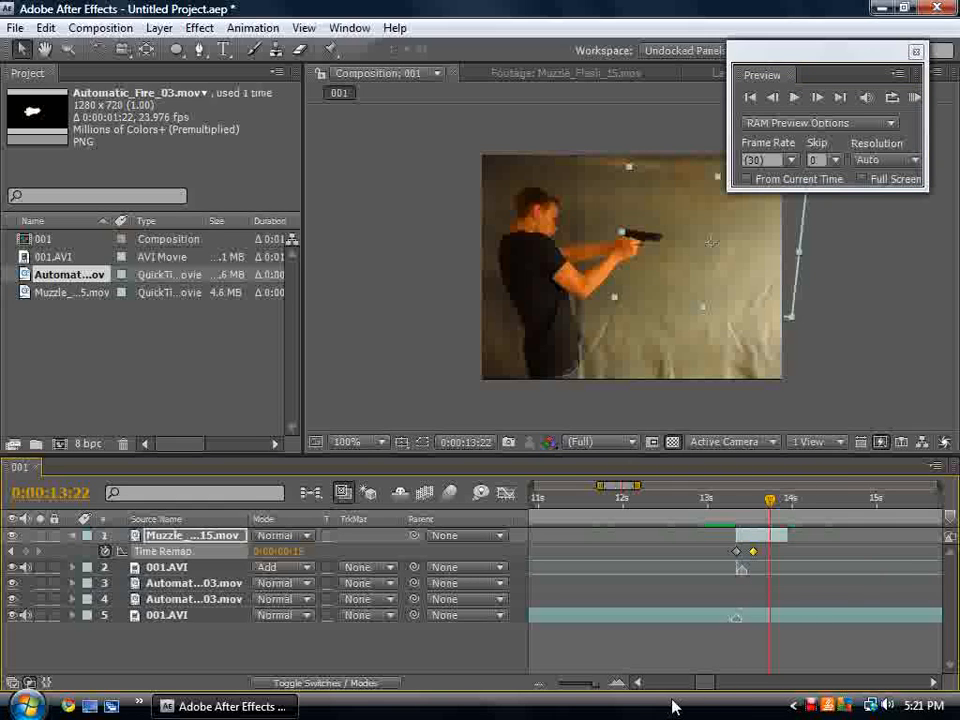
{"action": "left_click_drag", "start_coordinate": [707, 682], "coordinate": [568, 683]}
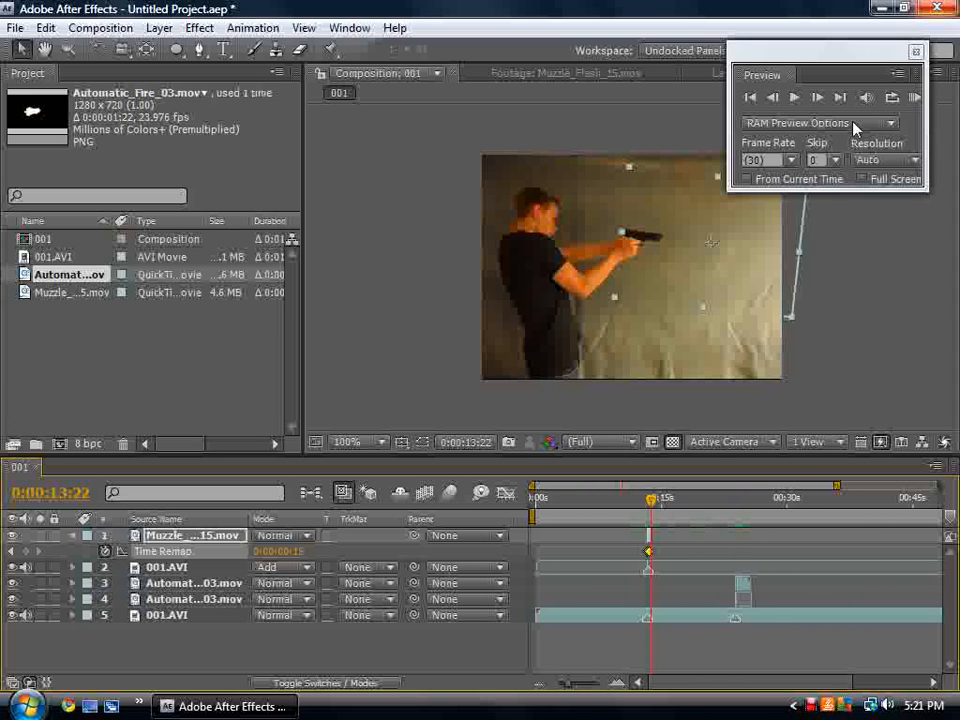
{"action": "left_click", "coordinate": [220, 706]}
{"action": "double_click", "coordinate": [550, 506]}
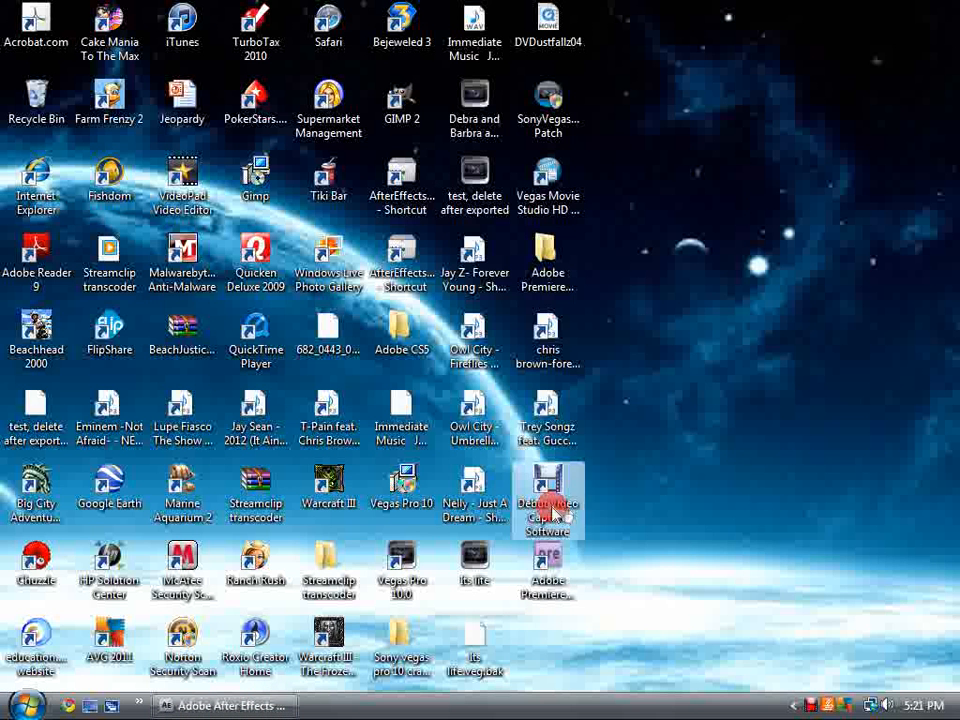